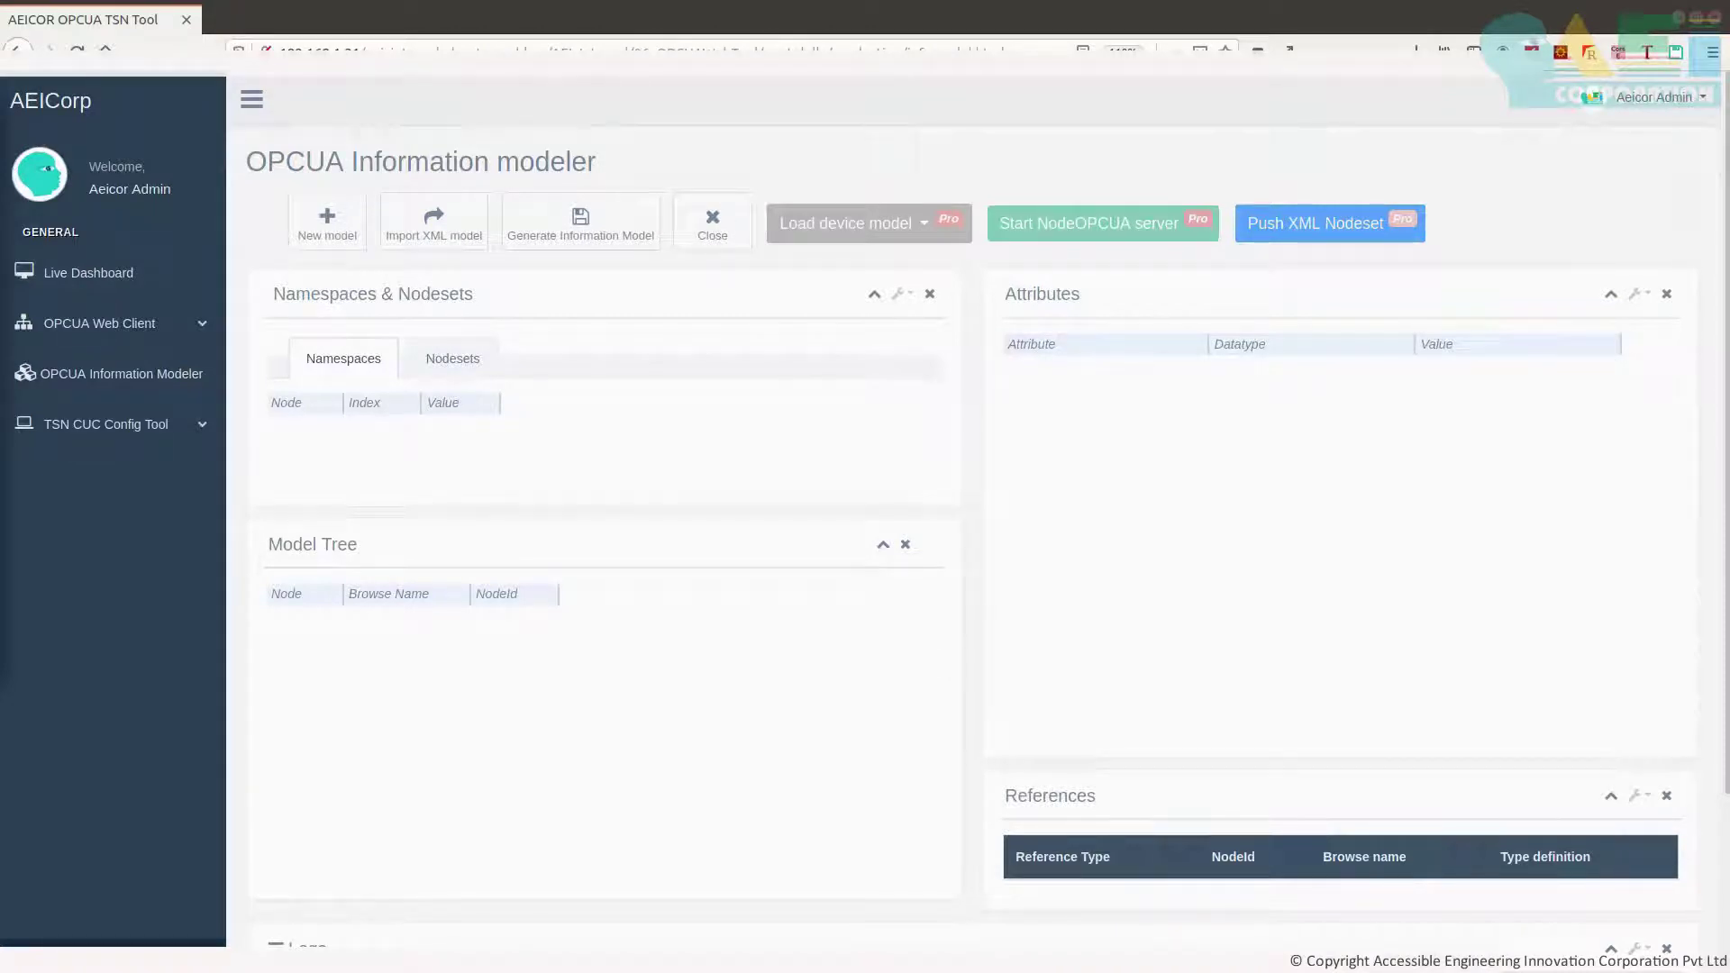
Start a new information model with project name IMM_MES_Configuration.uaim and nodeset name IMM_MES_Configuration.xml, and proceed to the base models.
click(323, 231)
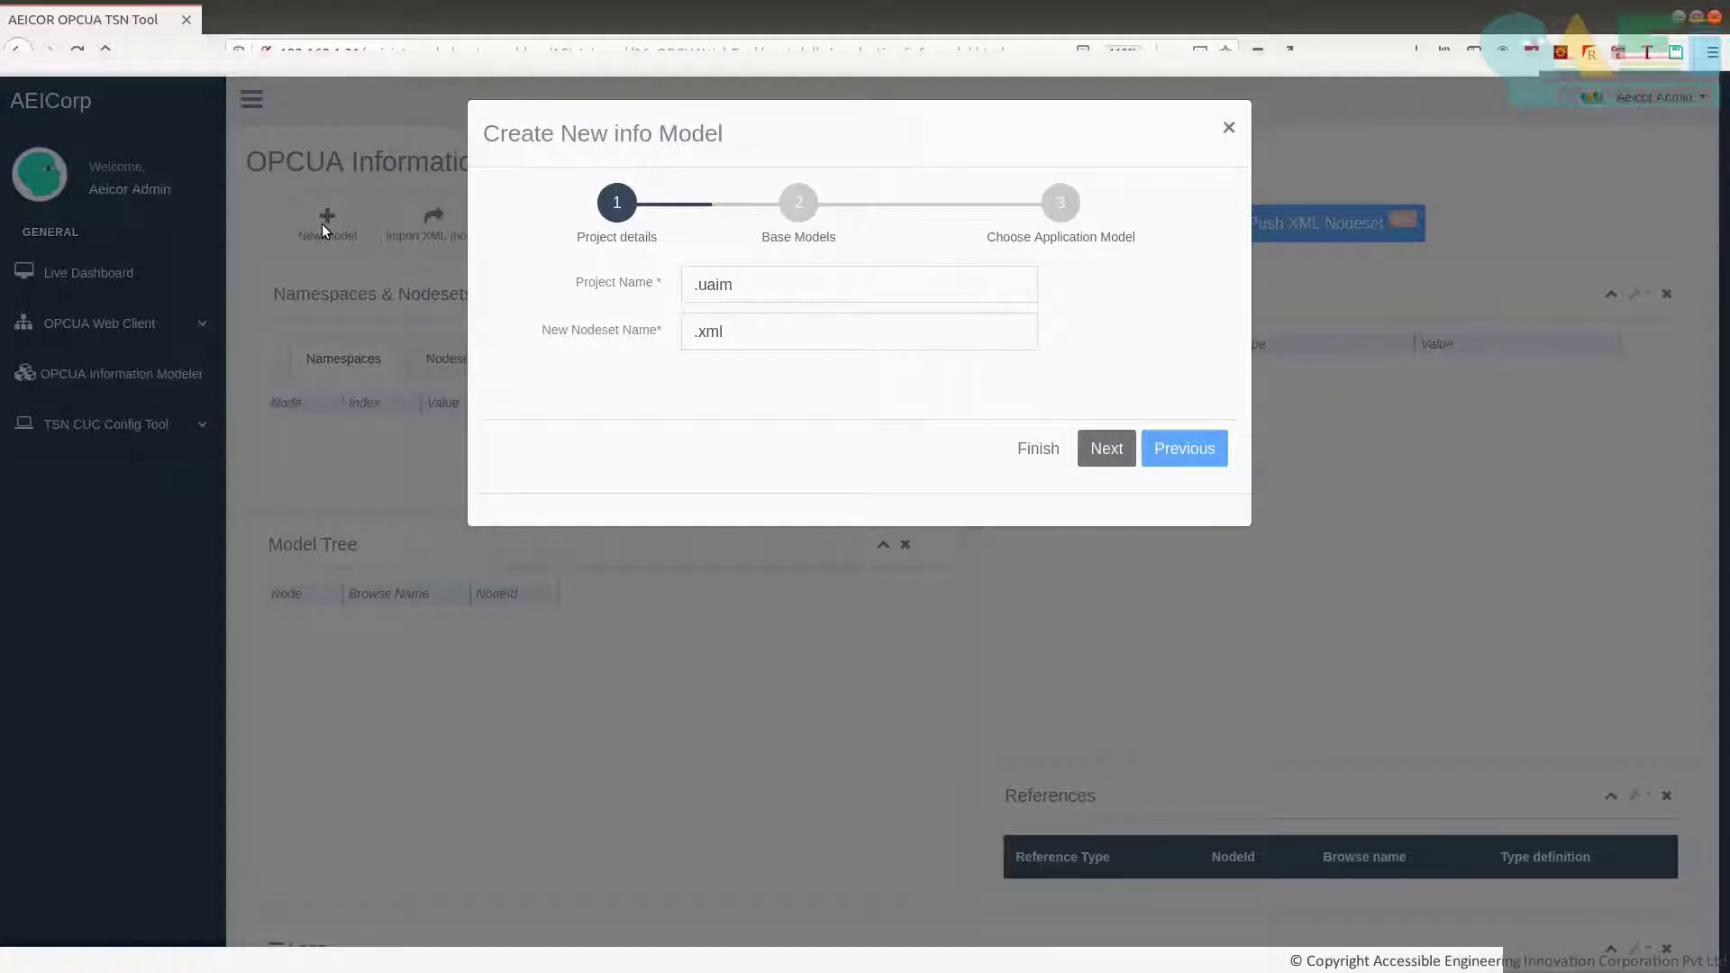
click(696, 295)
text(IMM_MES_)
text(Configura)
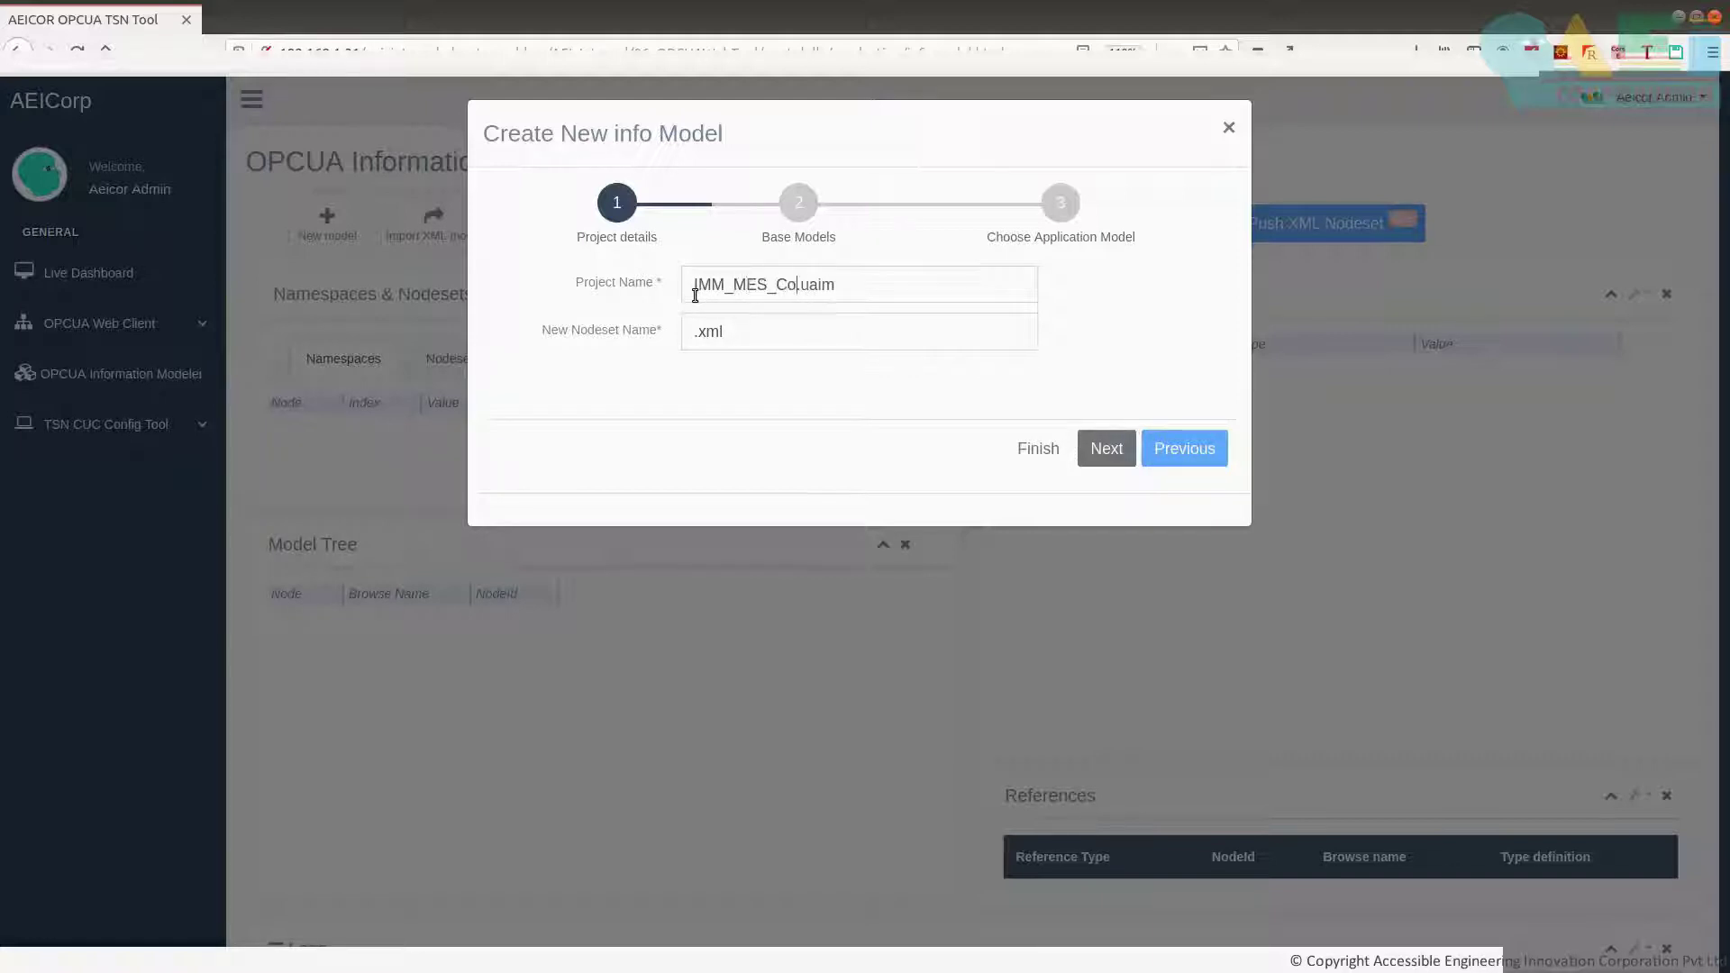
text(tion)
double_click(695, 295)
key(ctrl+c)
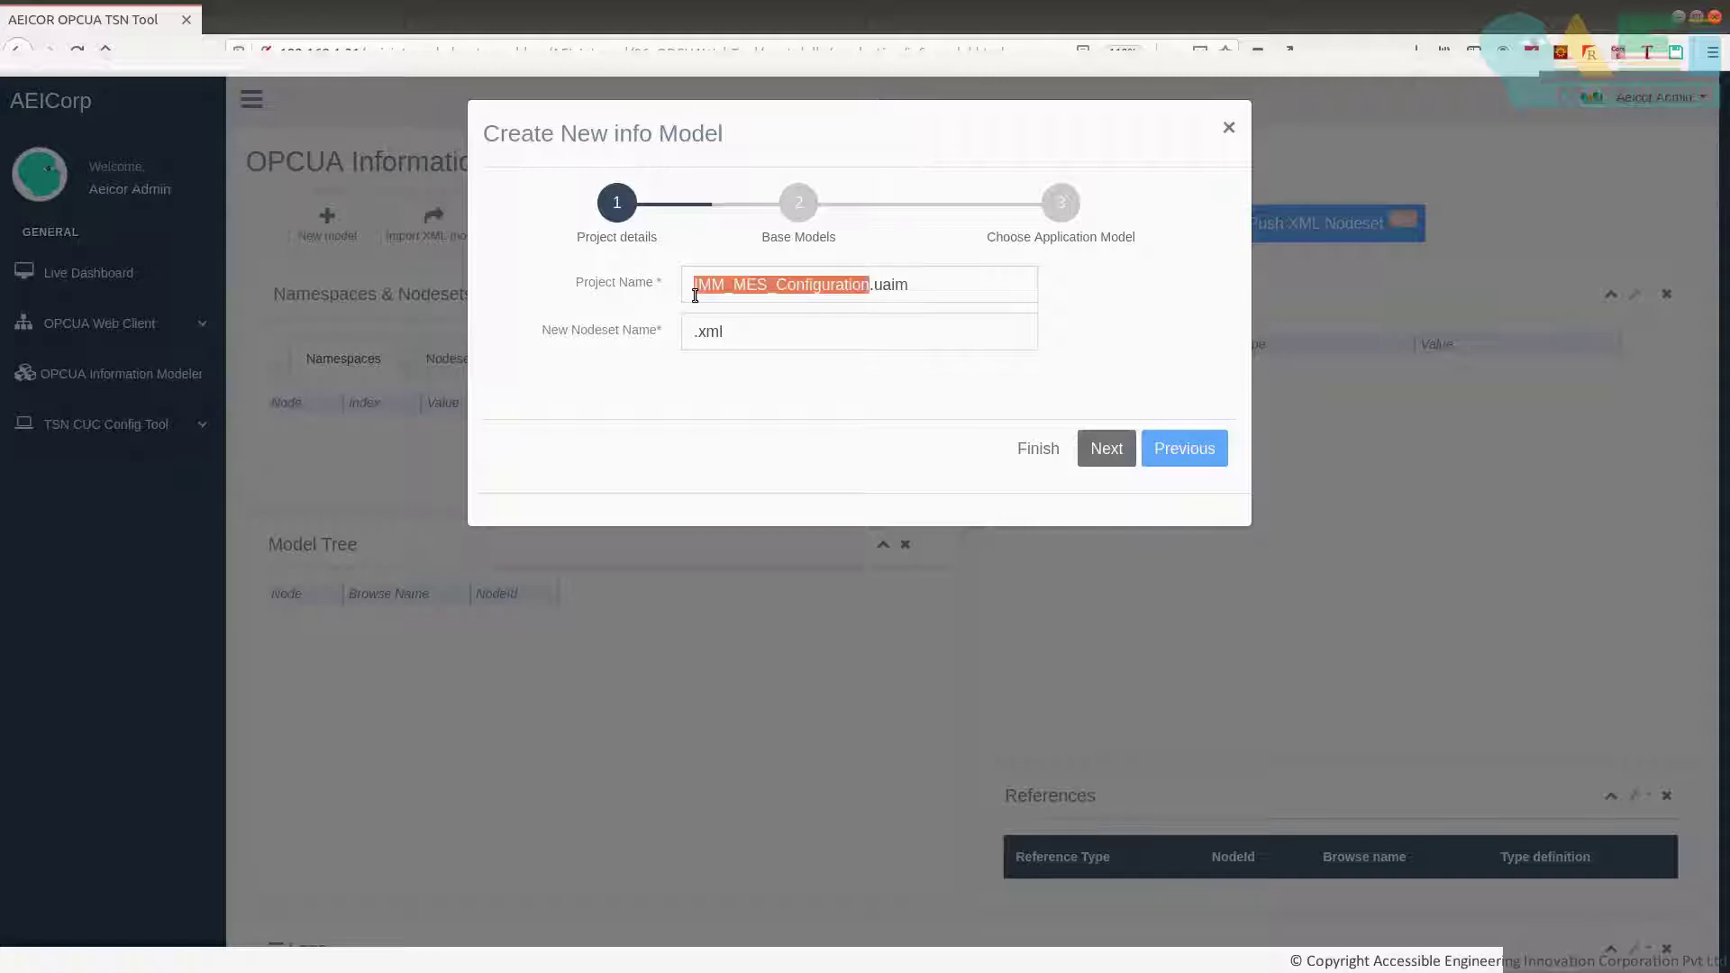
click(692, 332)
key(ctrl+v)
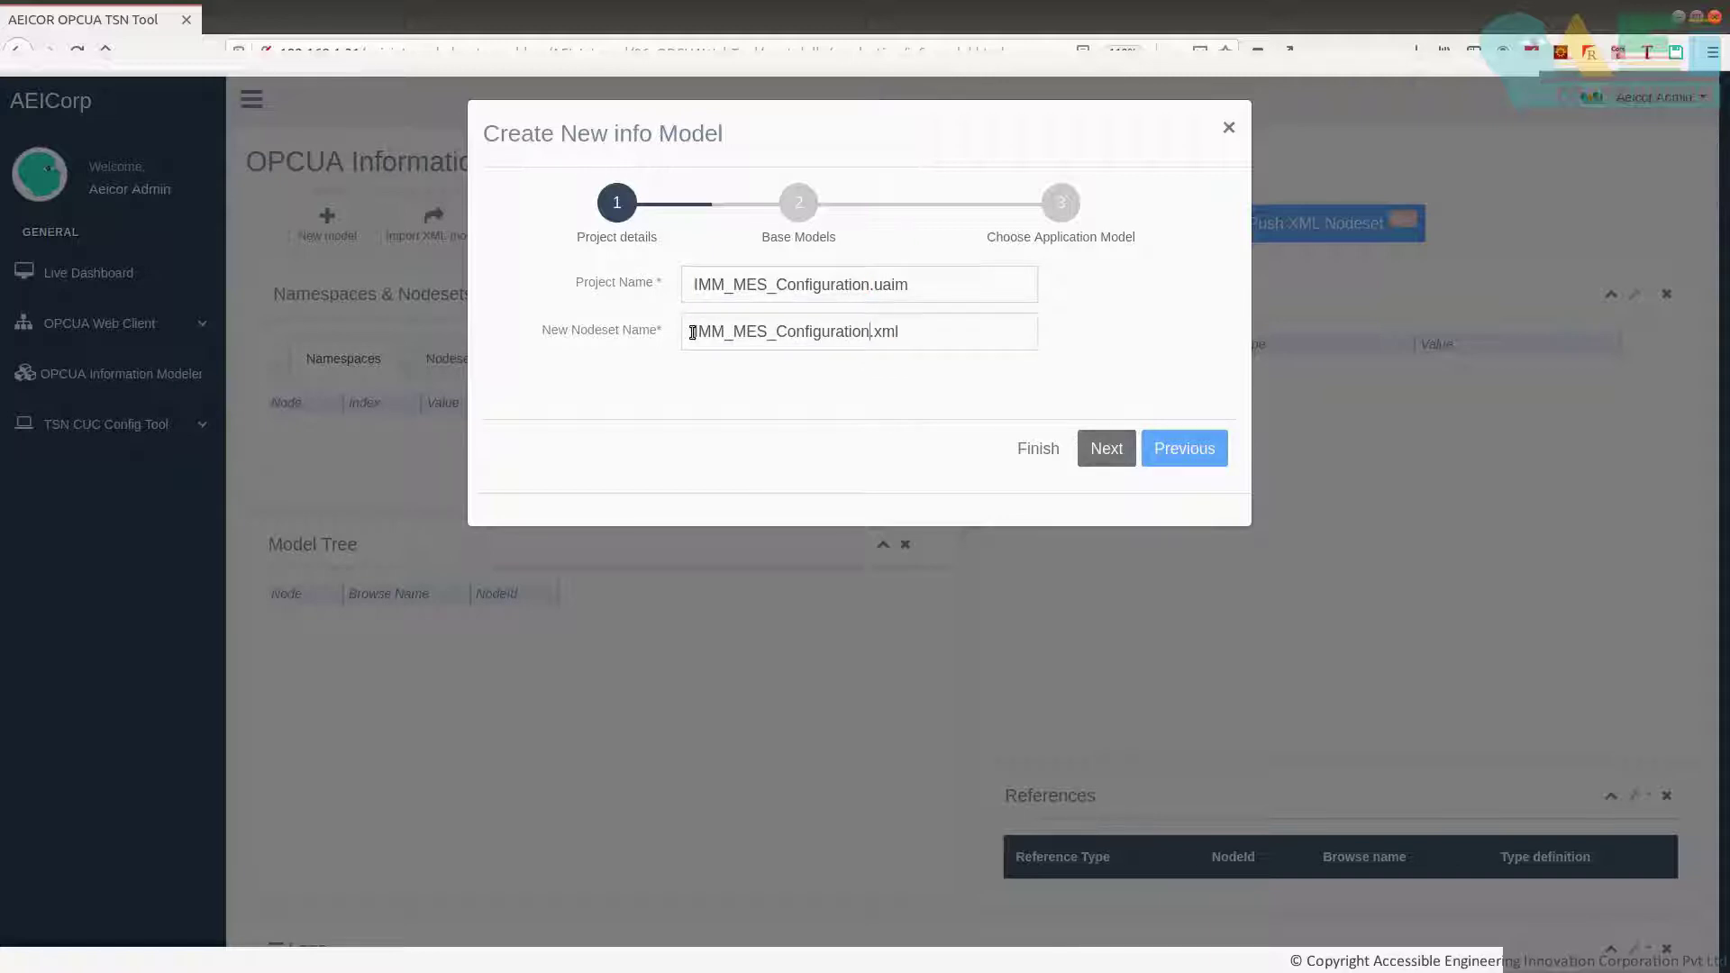
click(1106, 448)
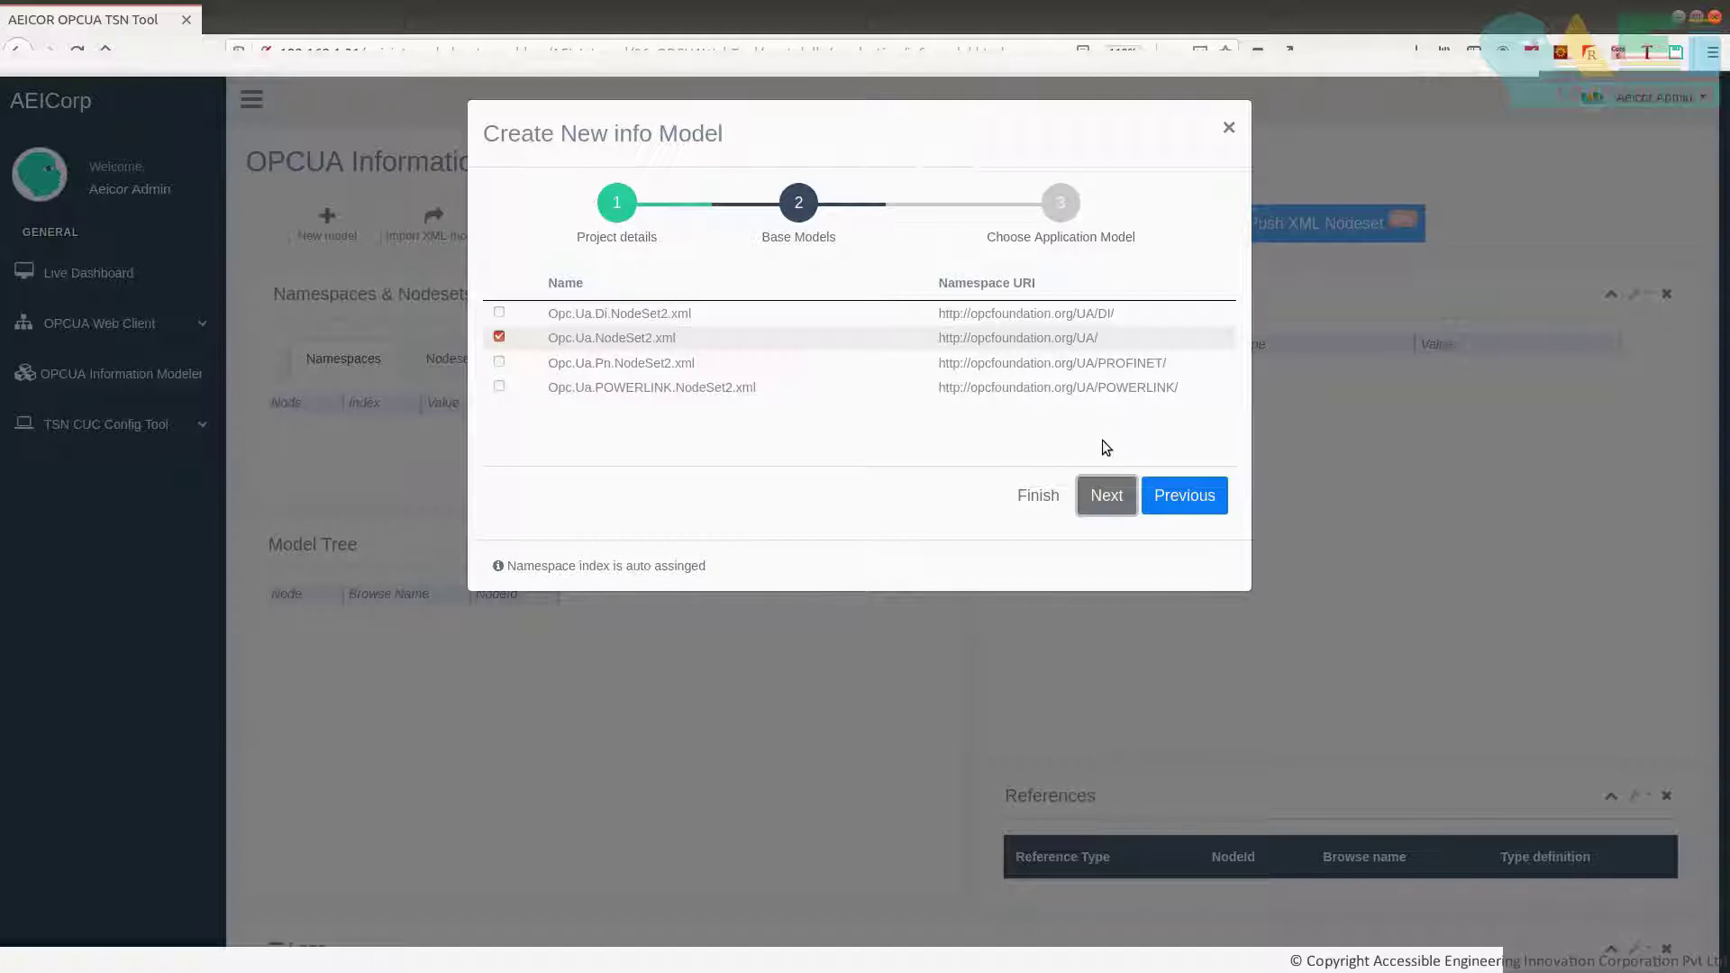
Keep Opc.Ua.NodeSet2.xml as the base model, choose the Plastics and Rubber (EUROMAP 77) application model, and create the project.
click(1094, 488)
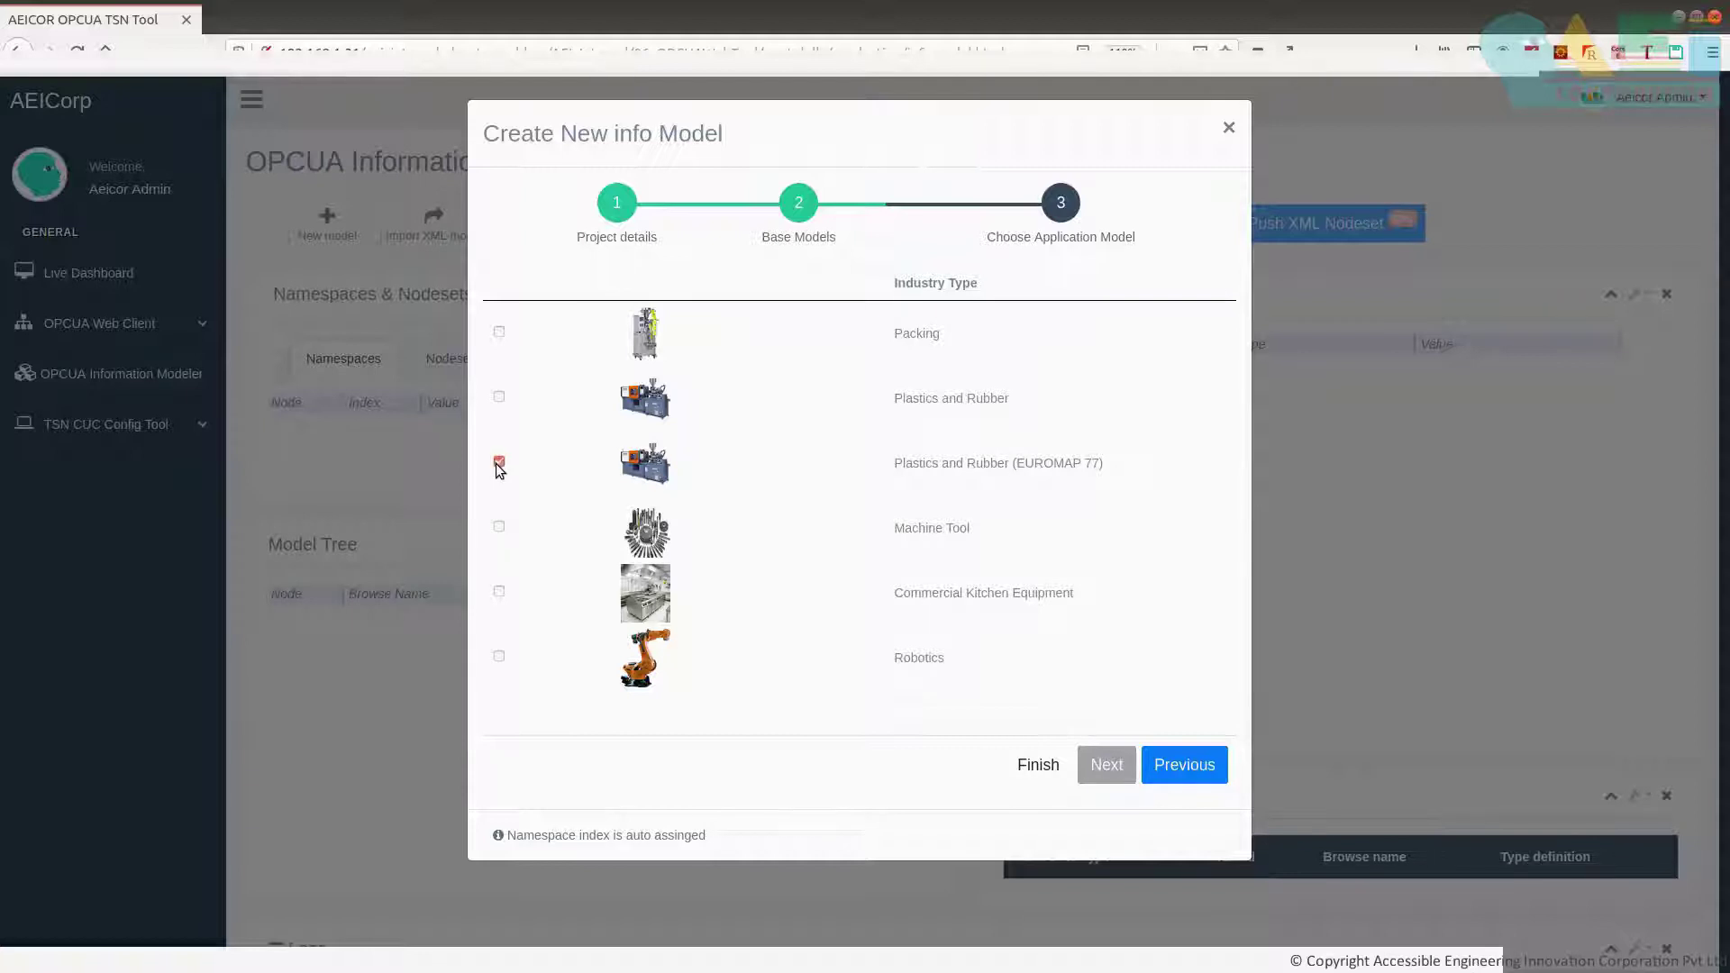
click(1037, 766)
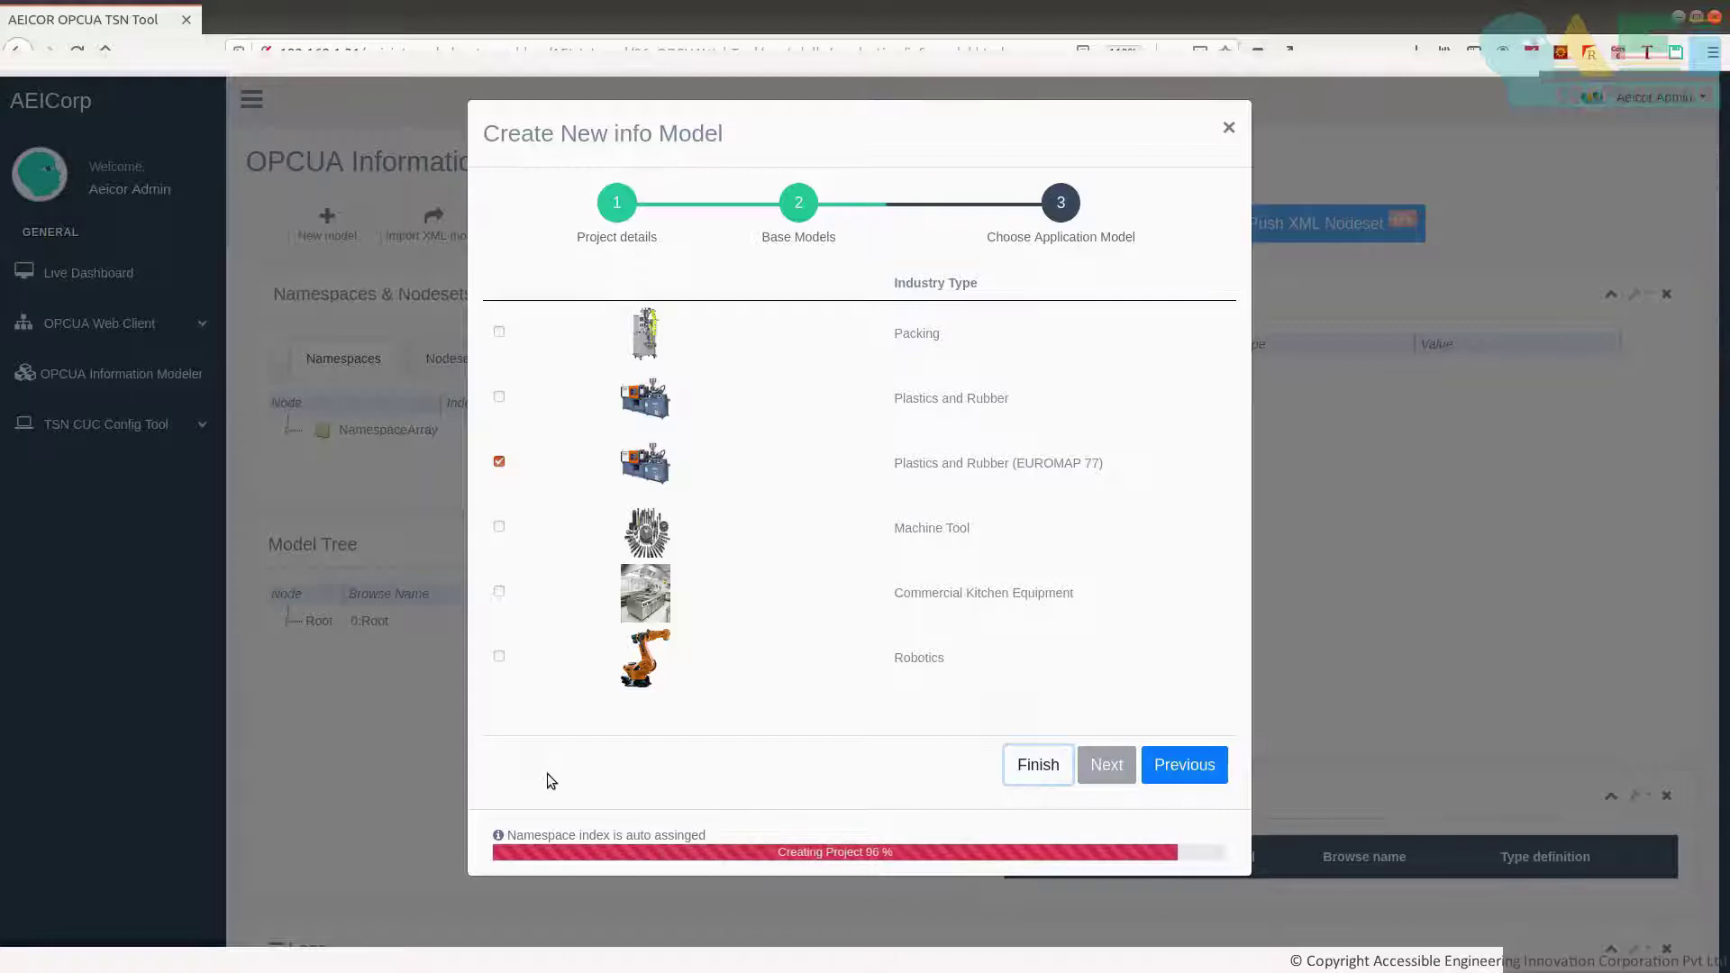
click(462, 781)
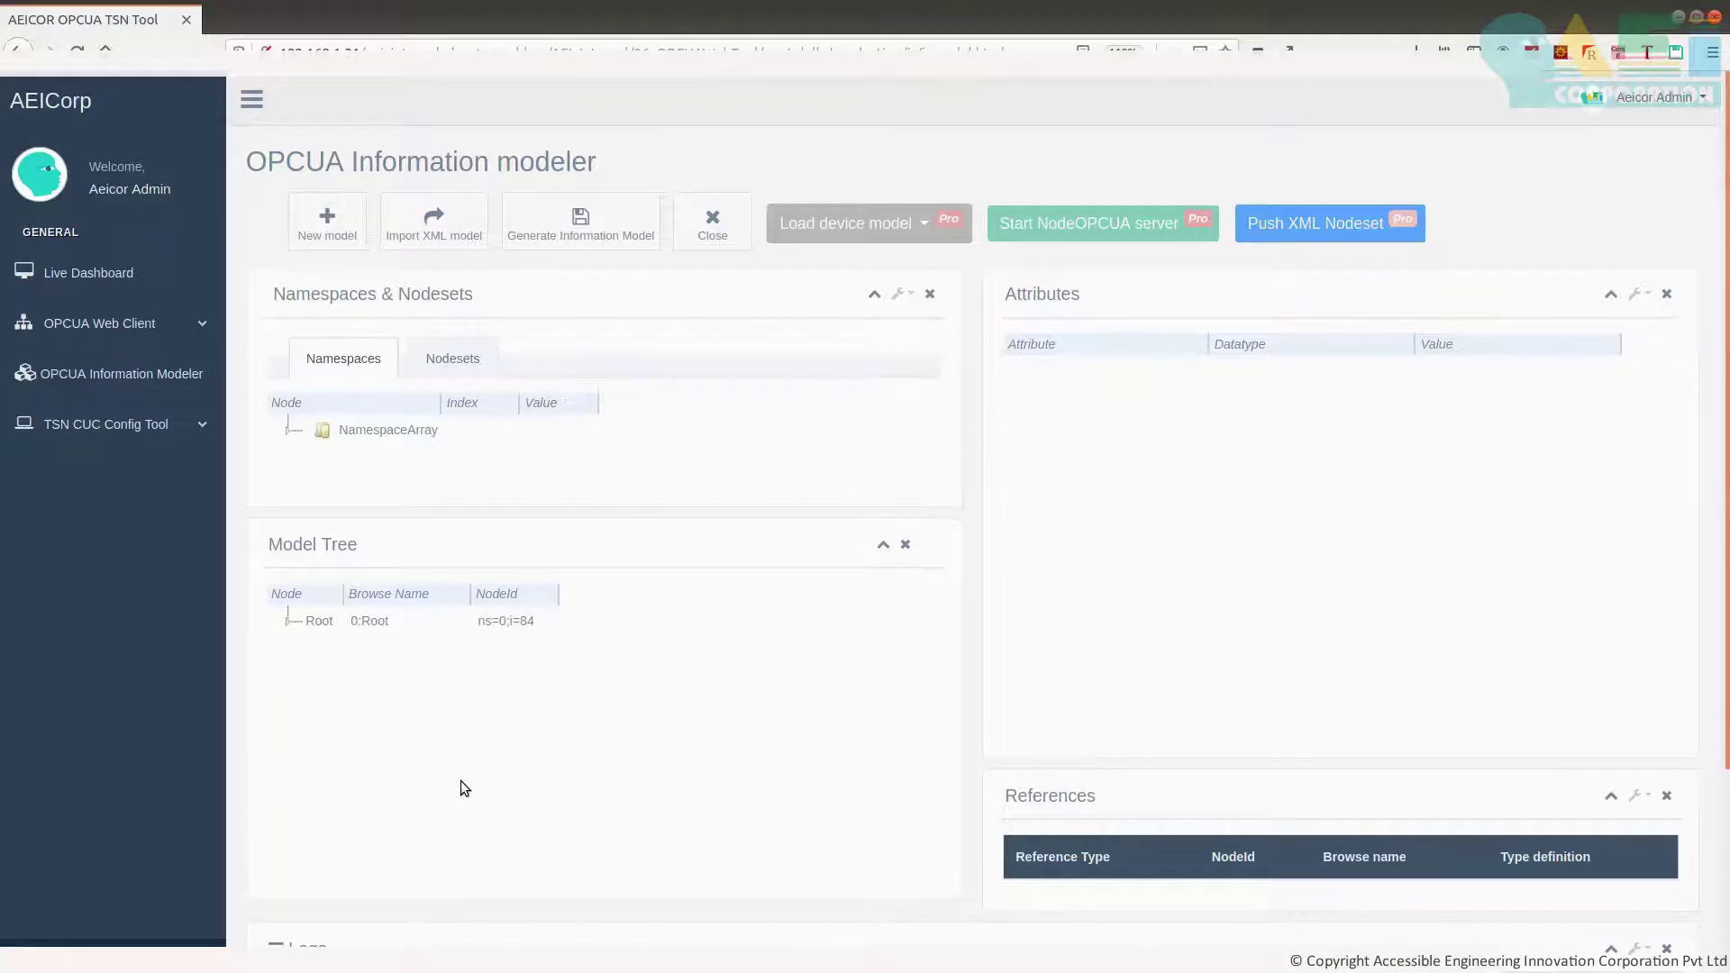
Expand NamespaceArray to review all namespace indexes and URIs, and show the project's nodesets.
click(291, 435)
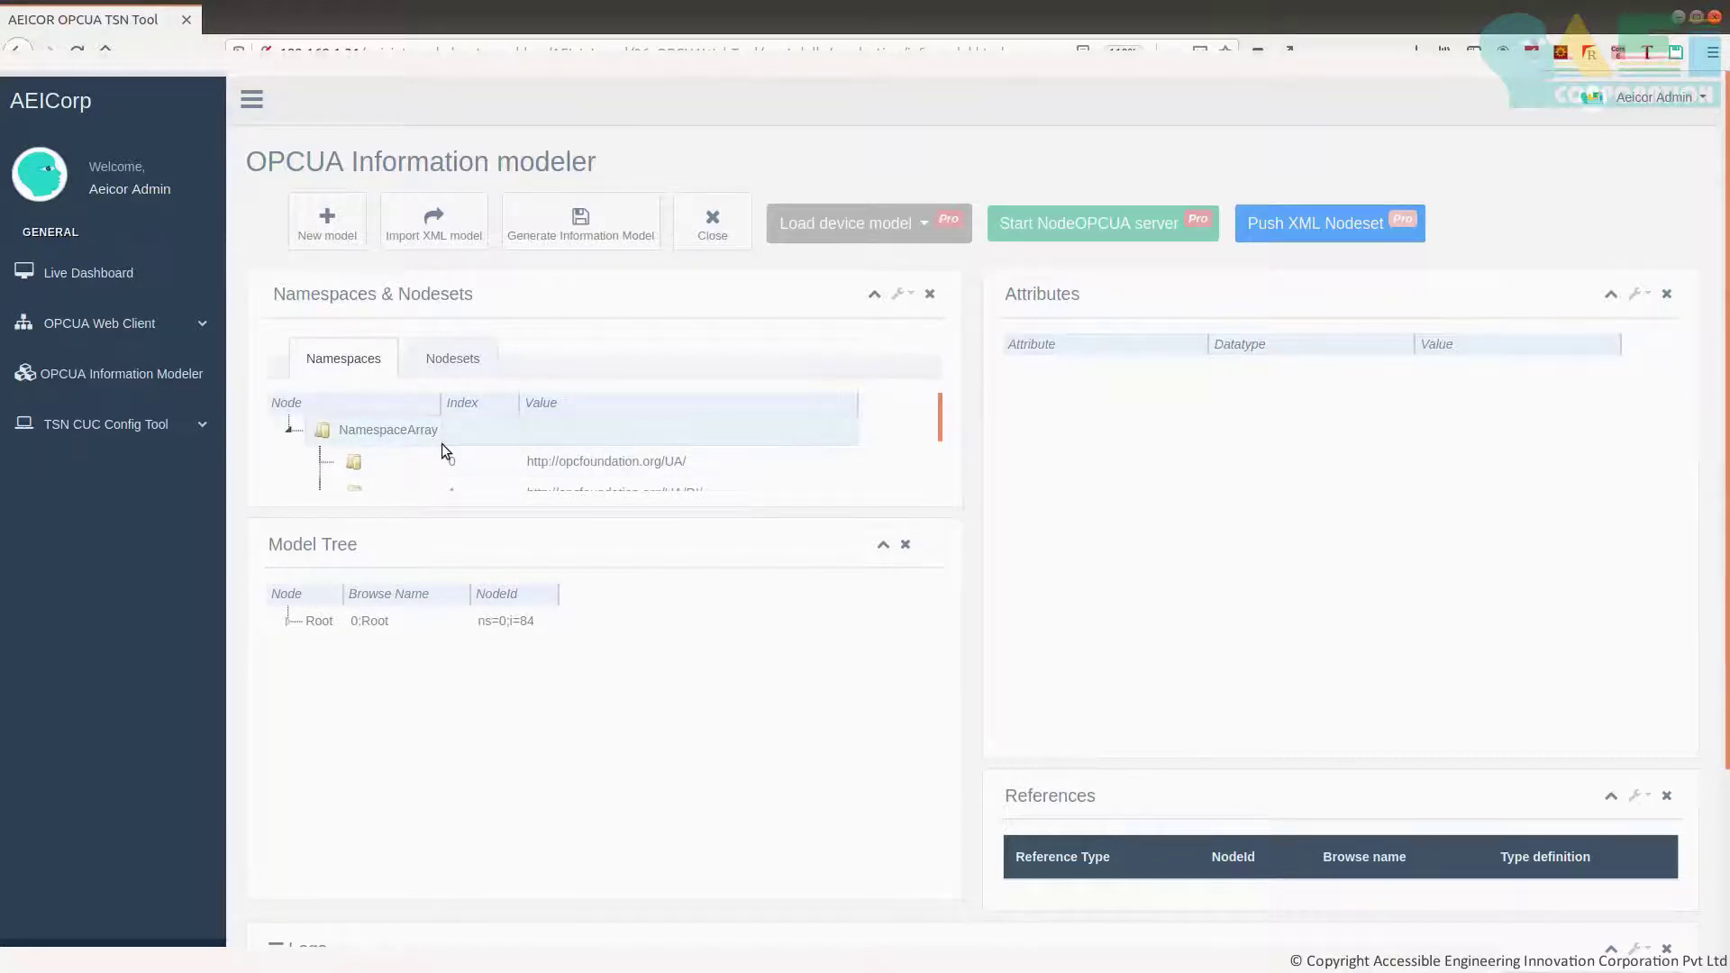
scroll(504, 473, down, 1)
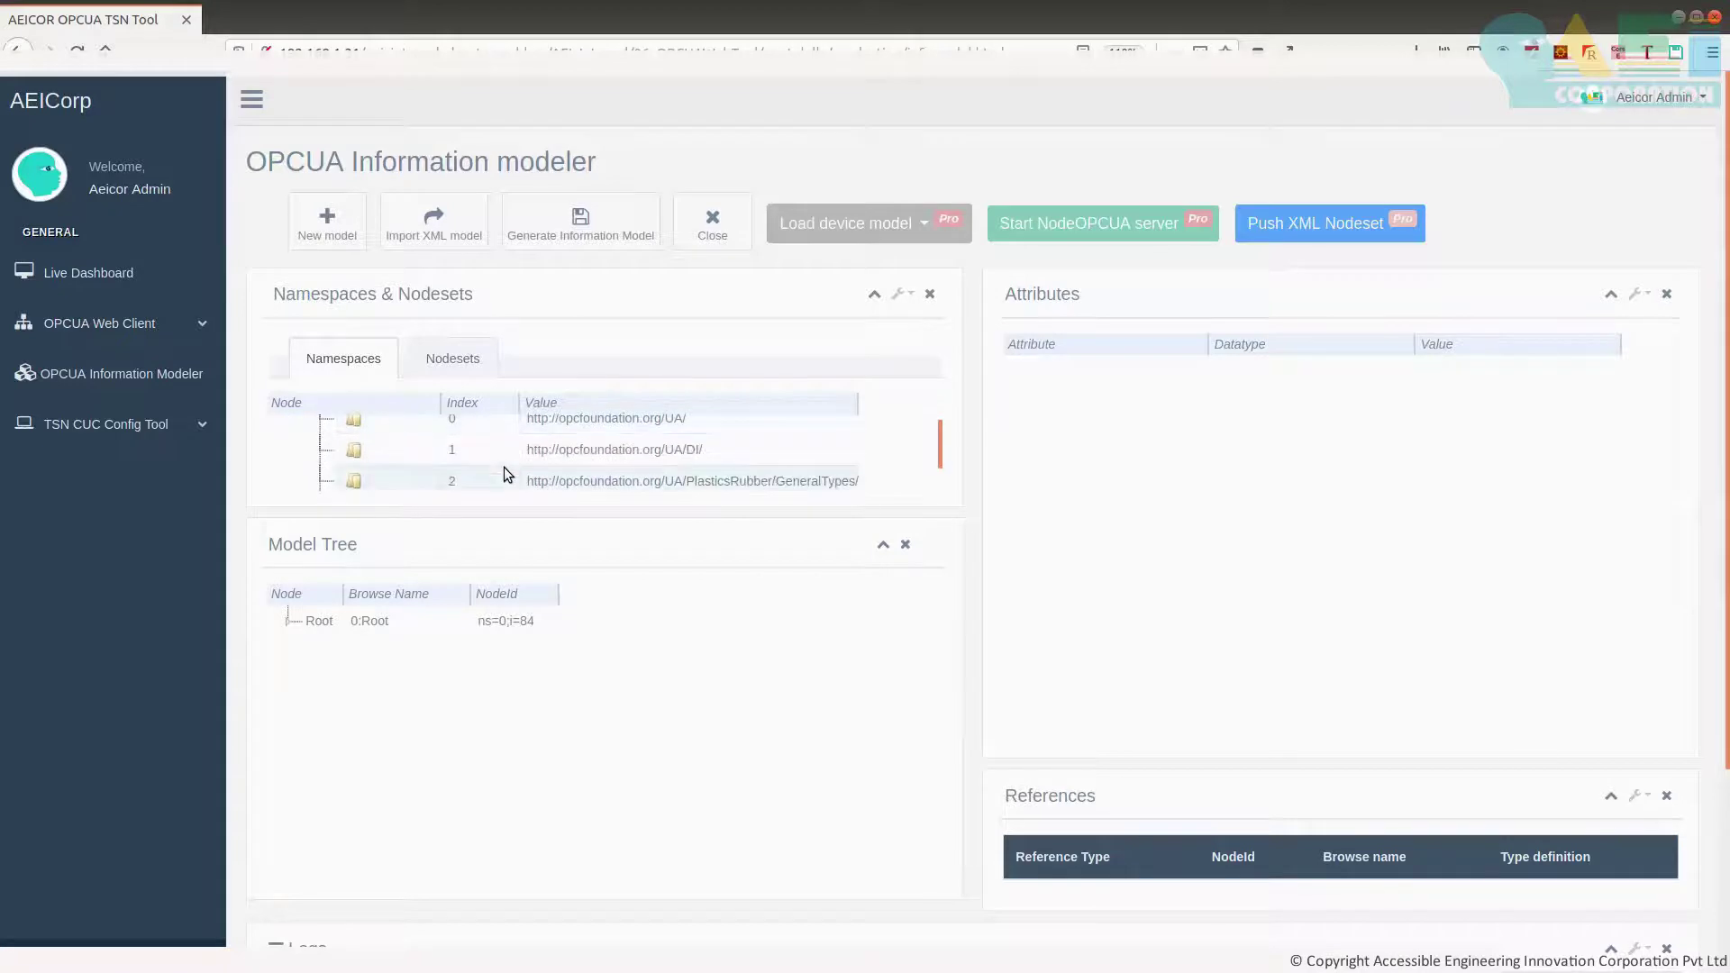
scroll(504, 473, down, 2)
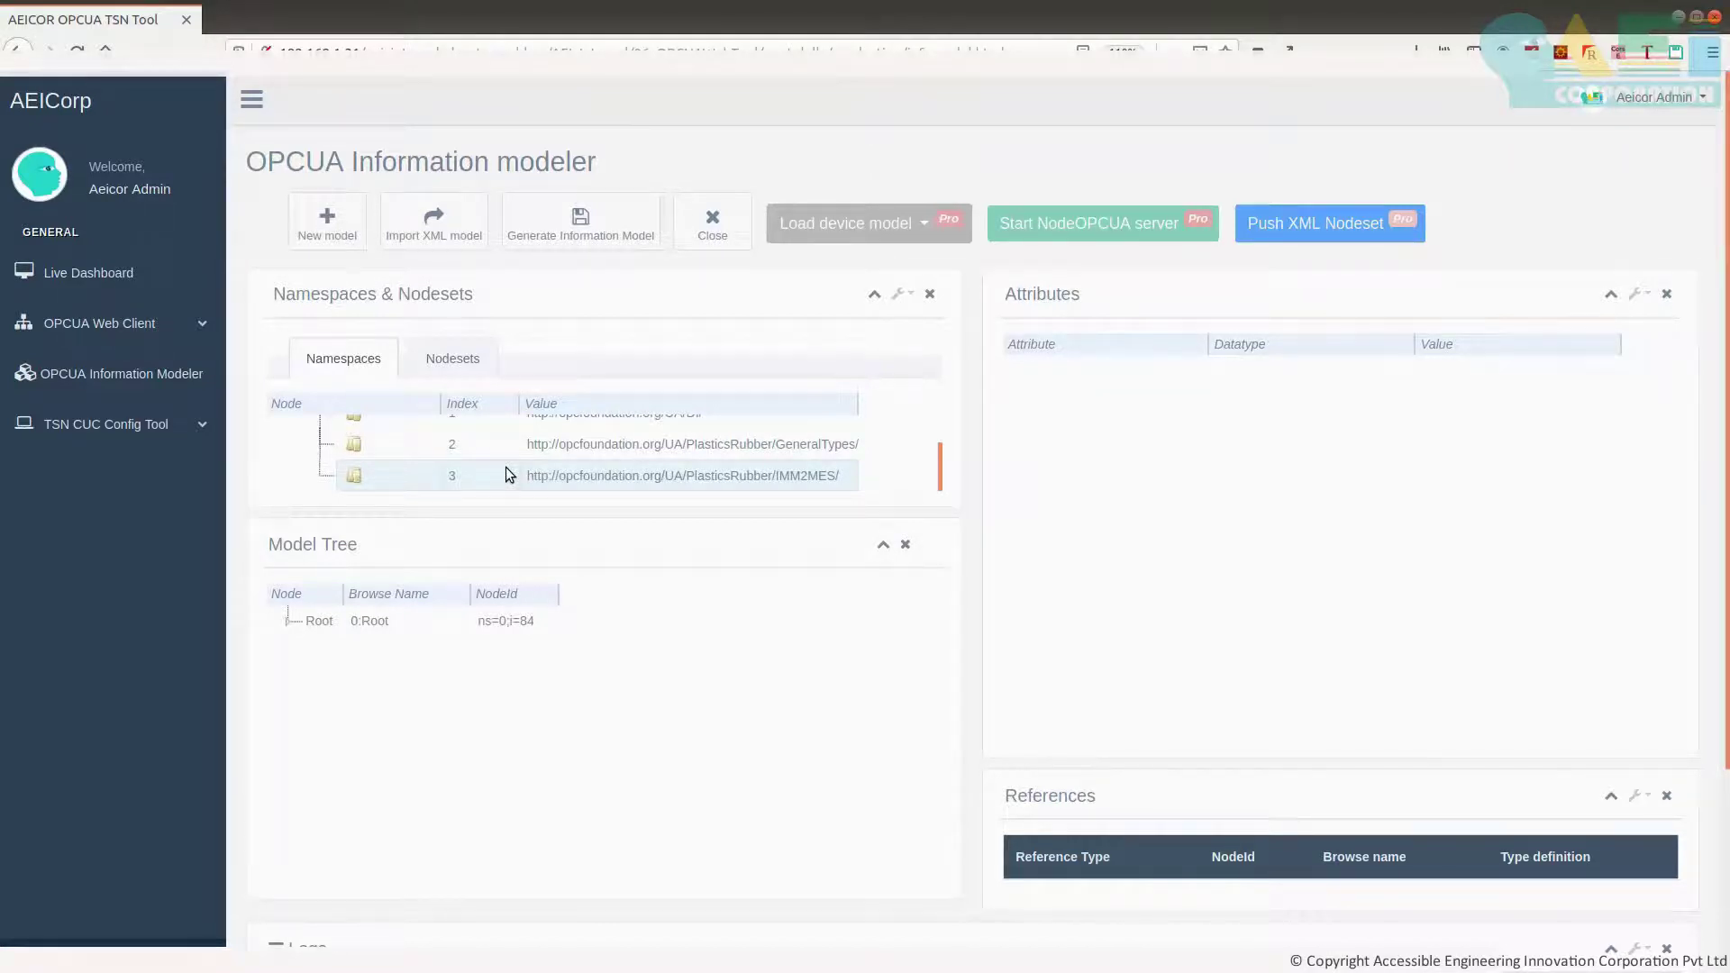
click(462, 361)
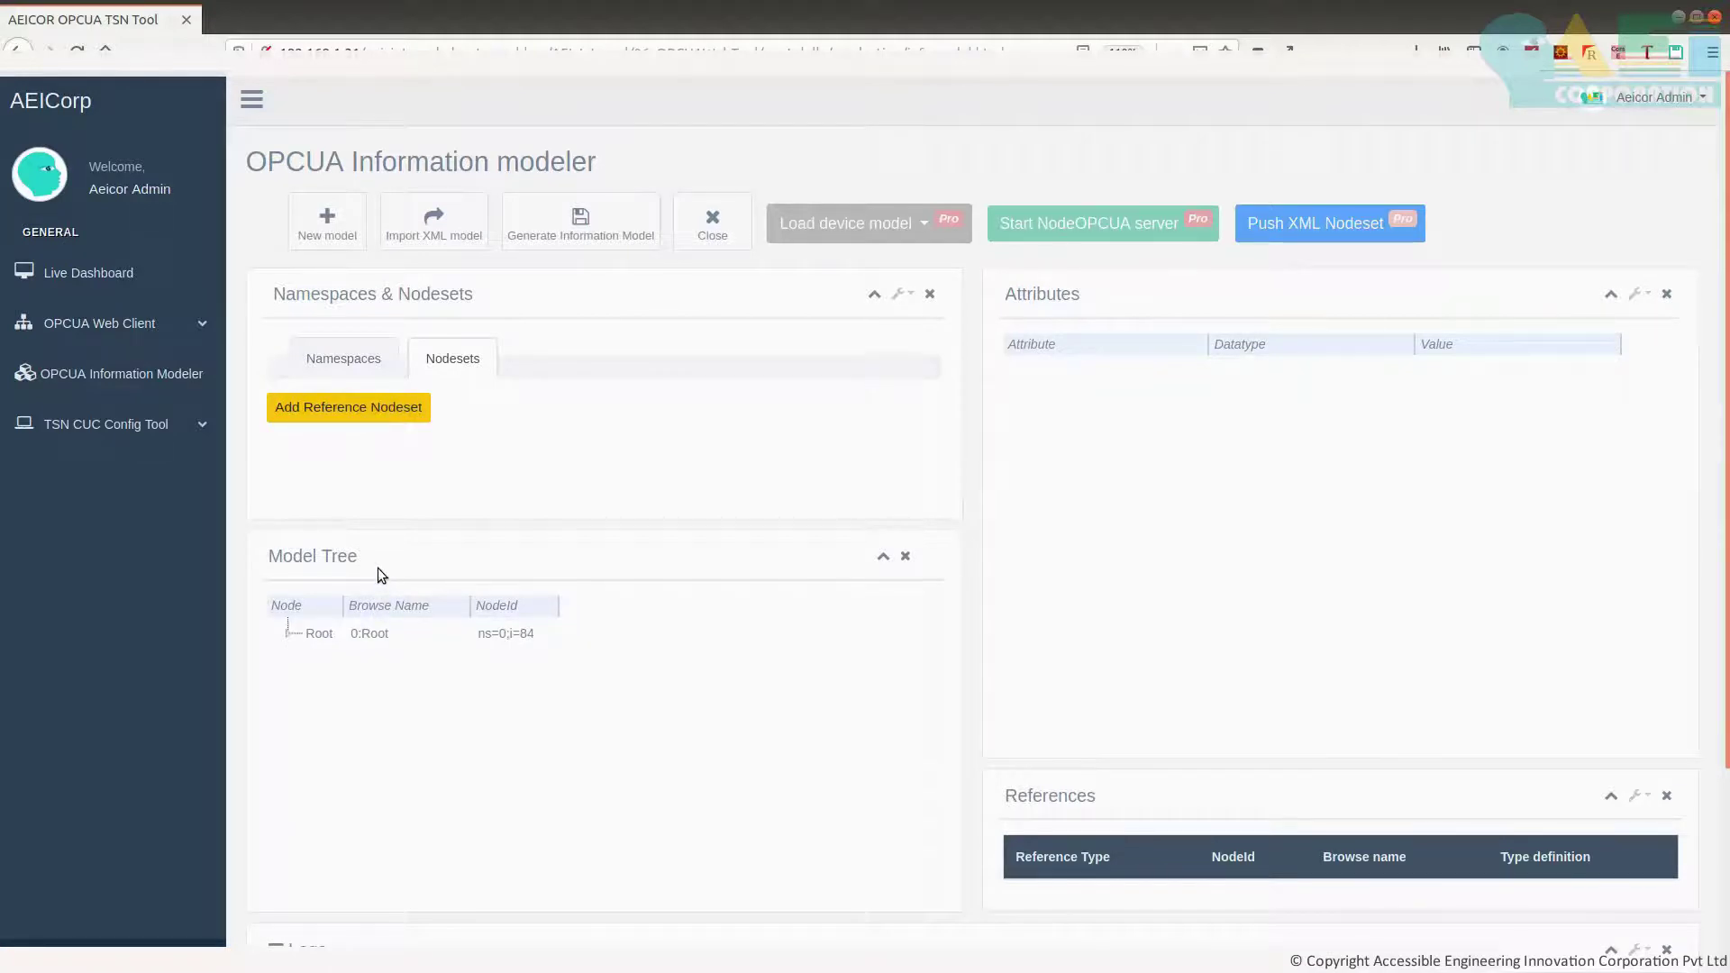
Expand Root, Objects and Server in the model tree and look through the Server's child nodes.
click(287, 634)
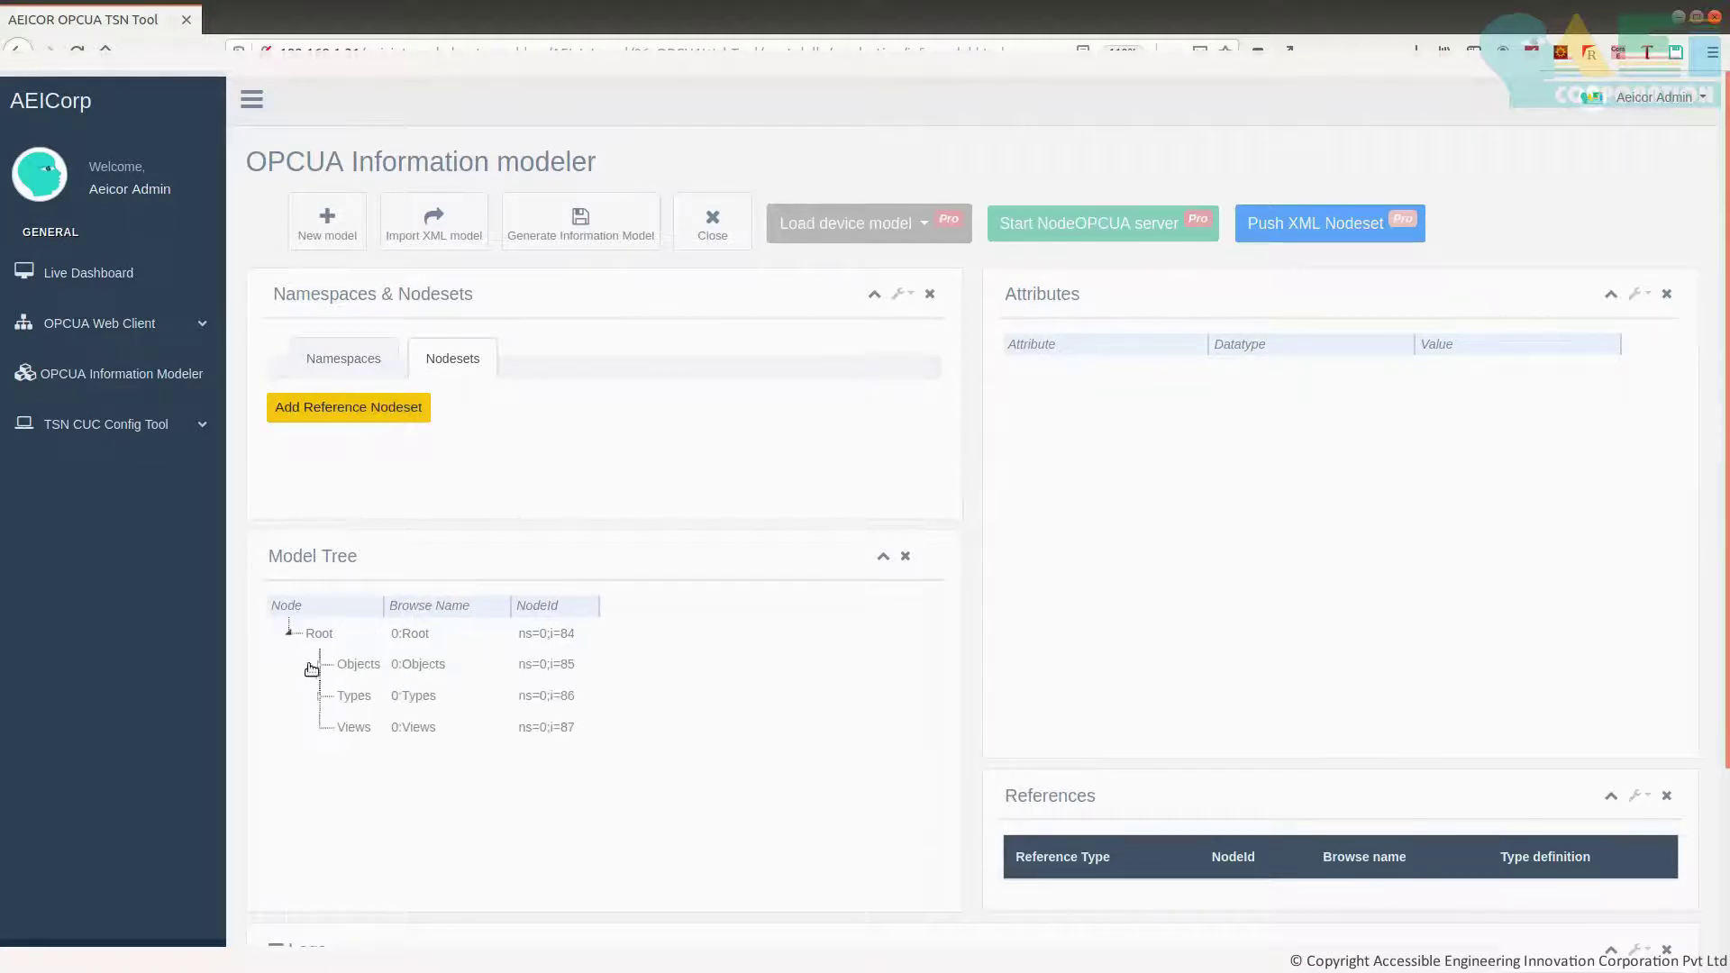
click(319, 665)
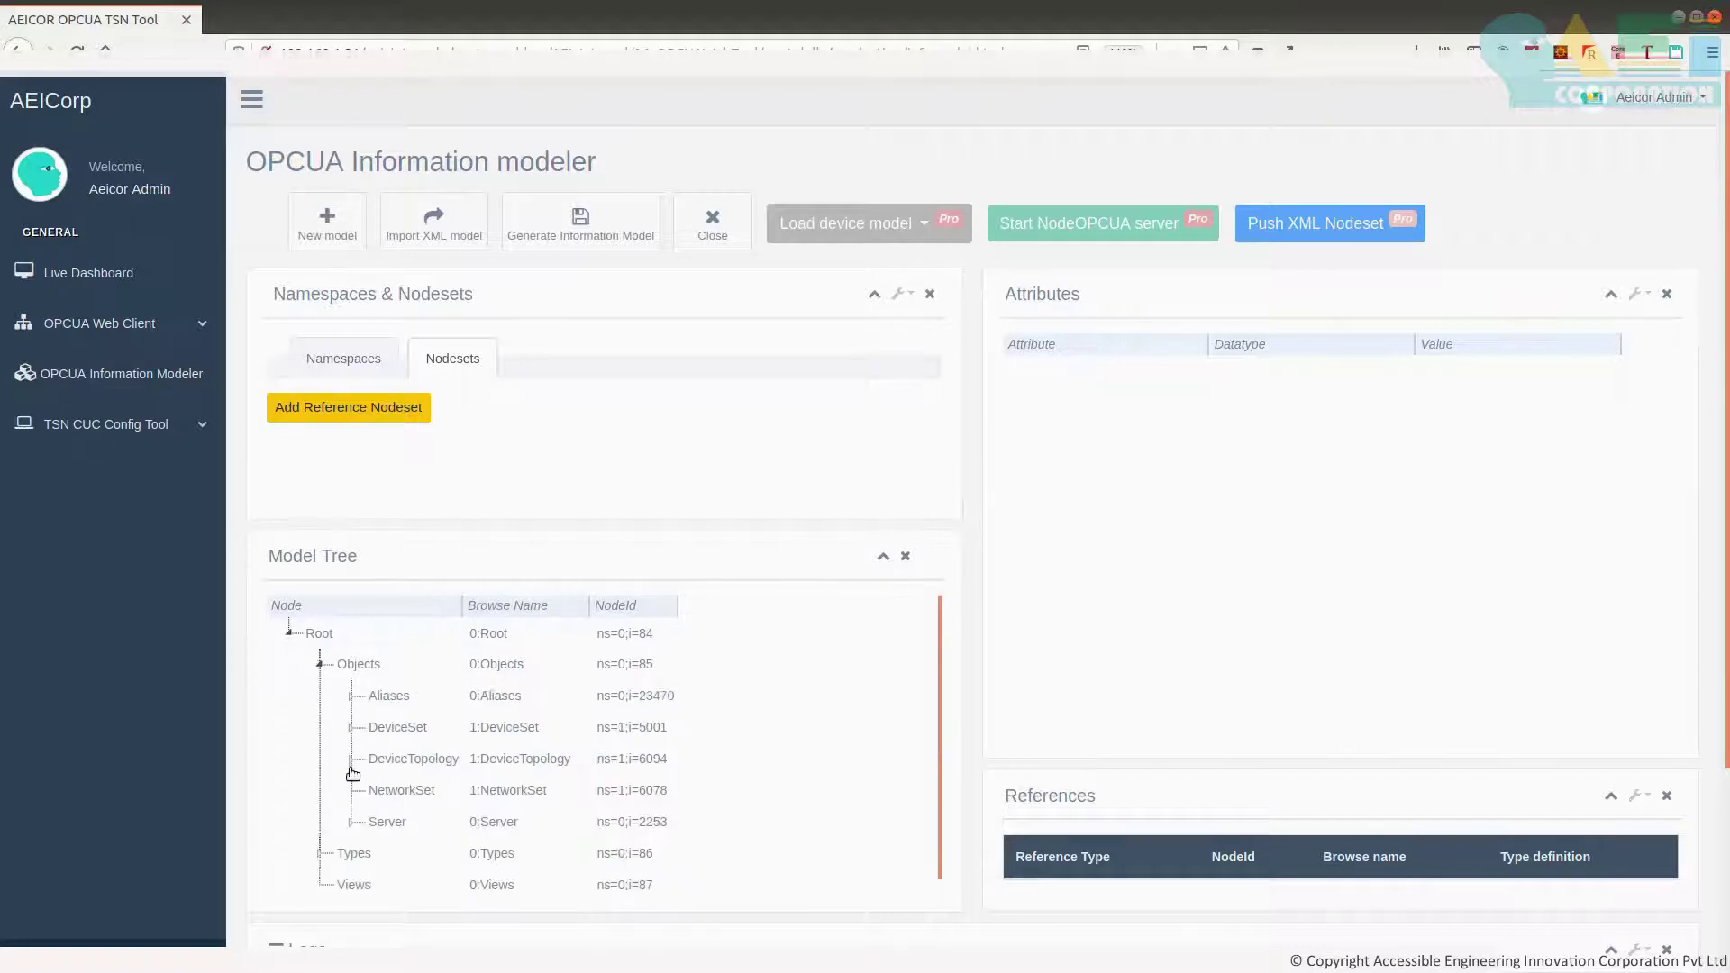
click(348, 824)
scroll(389, 797, down, 3)
scroll(387, 793, down, 4)
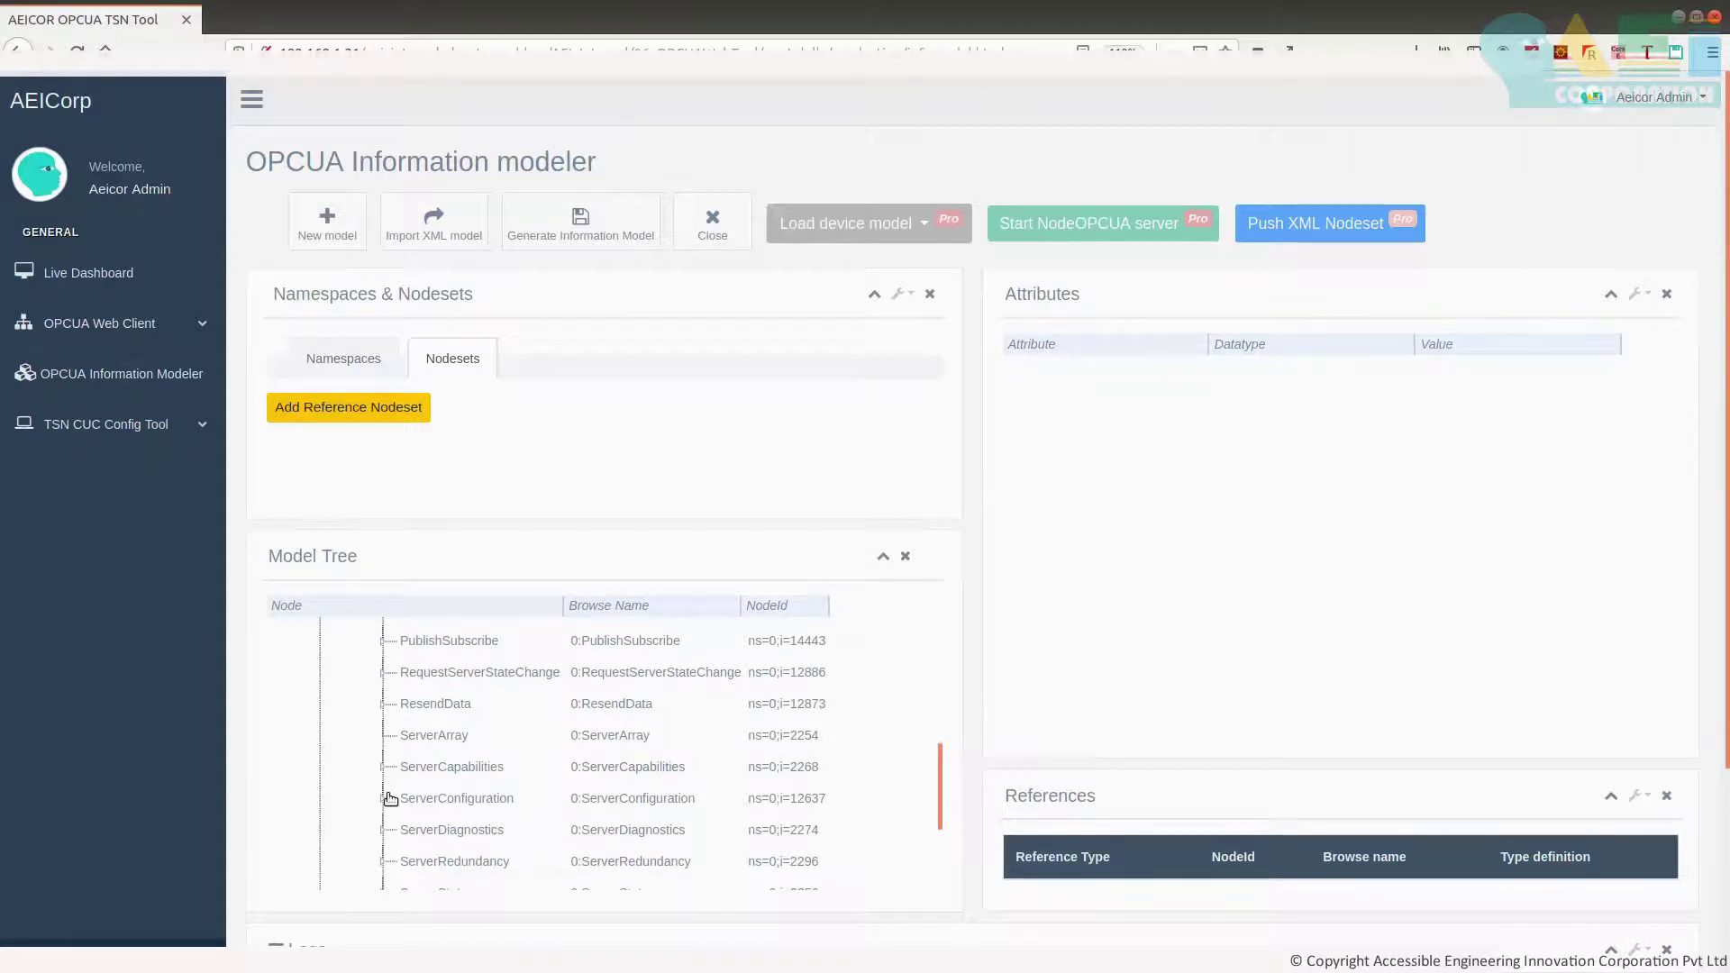
scroll(405, 712, up, 5)
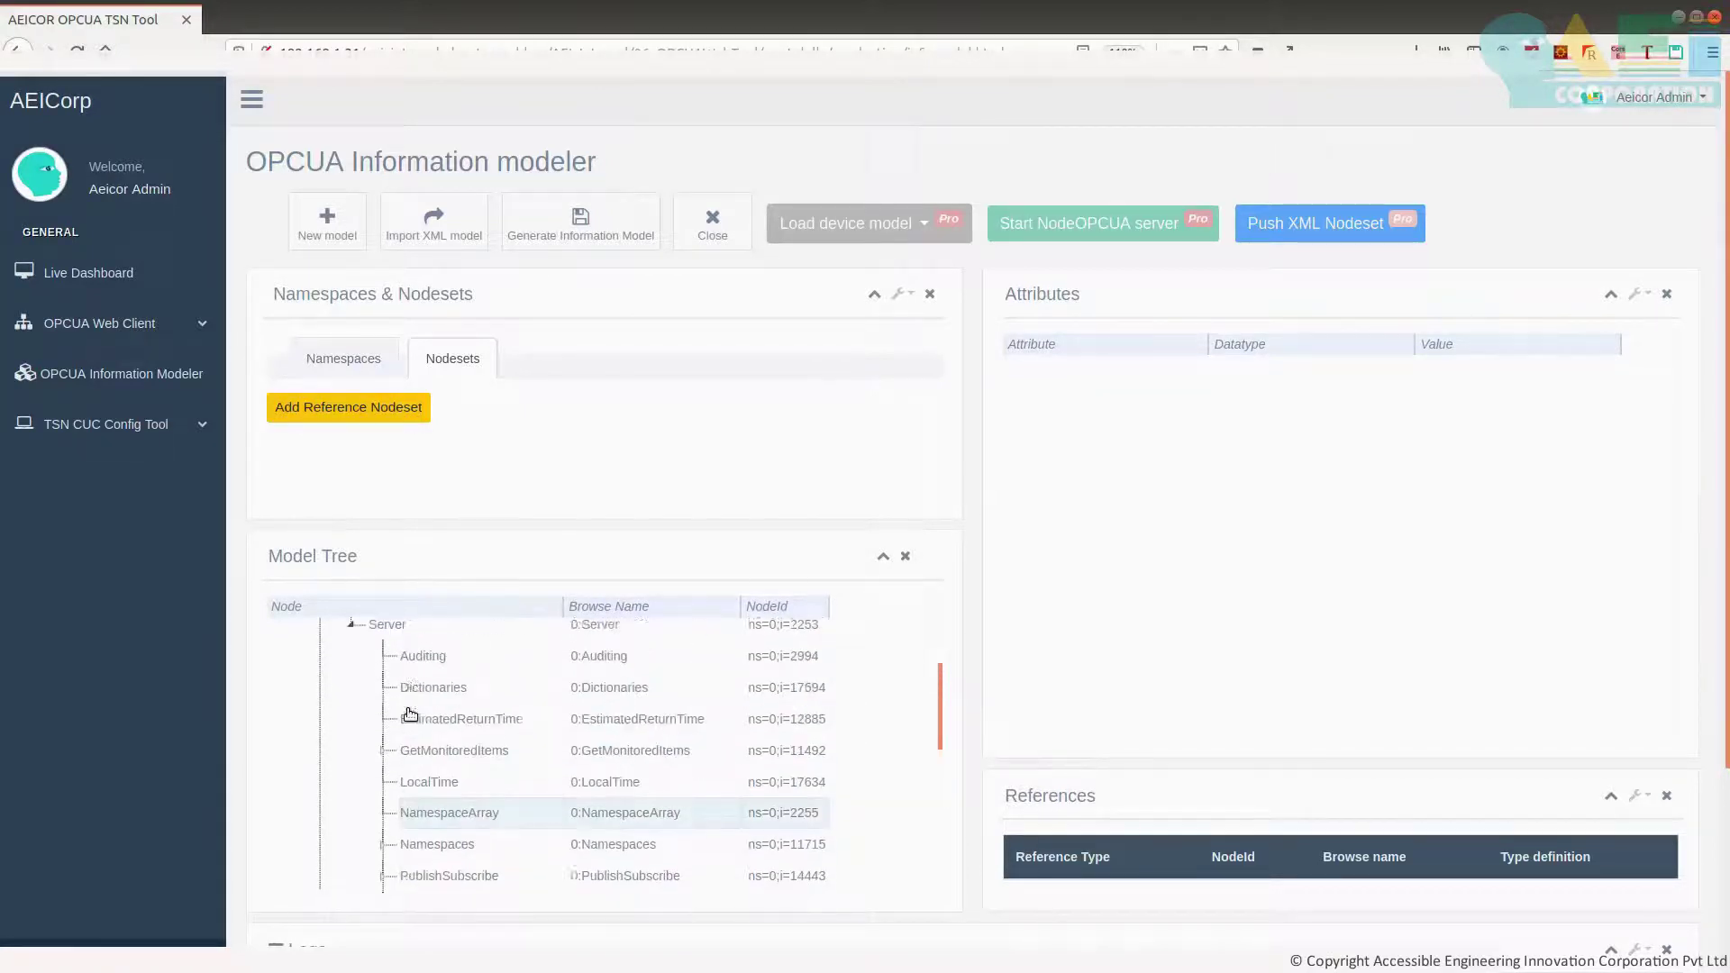
Inspect the attributes of the Server node and of its Auditing and Dictionaries children.
click(379, 781)
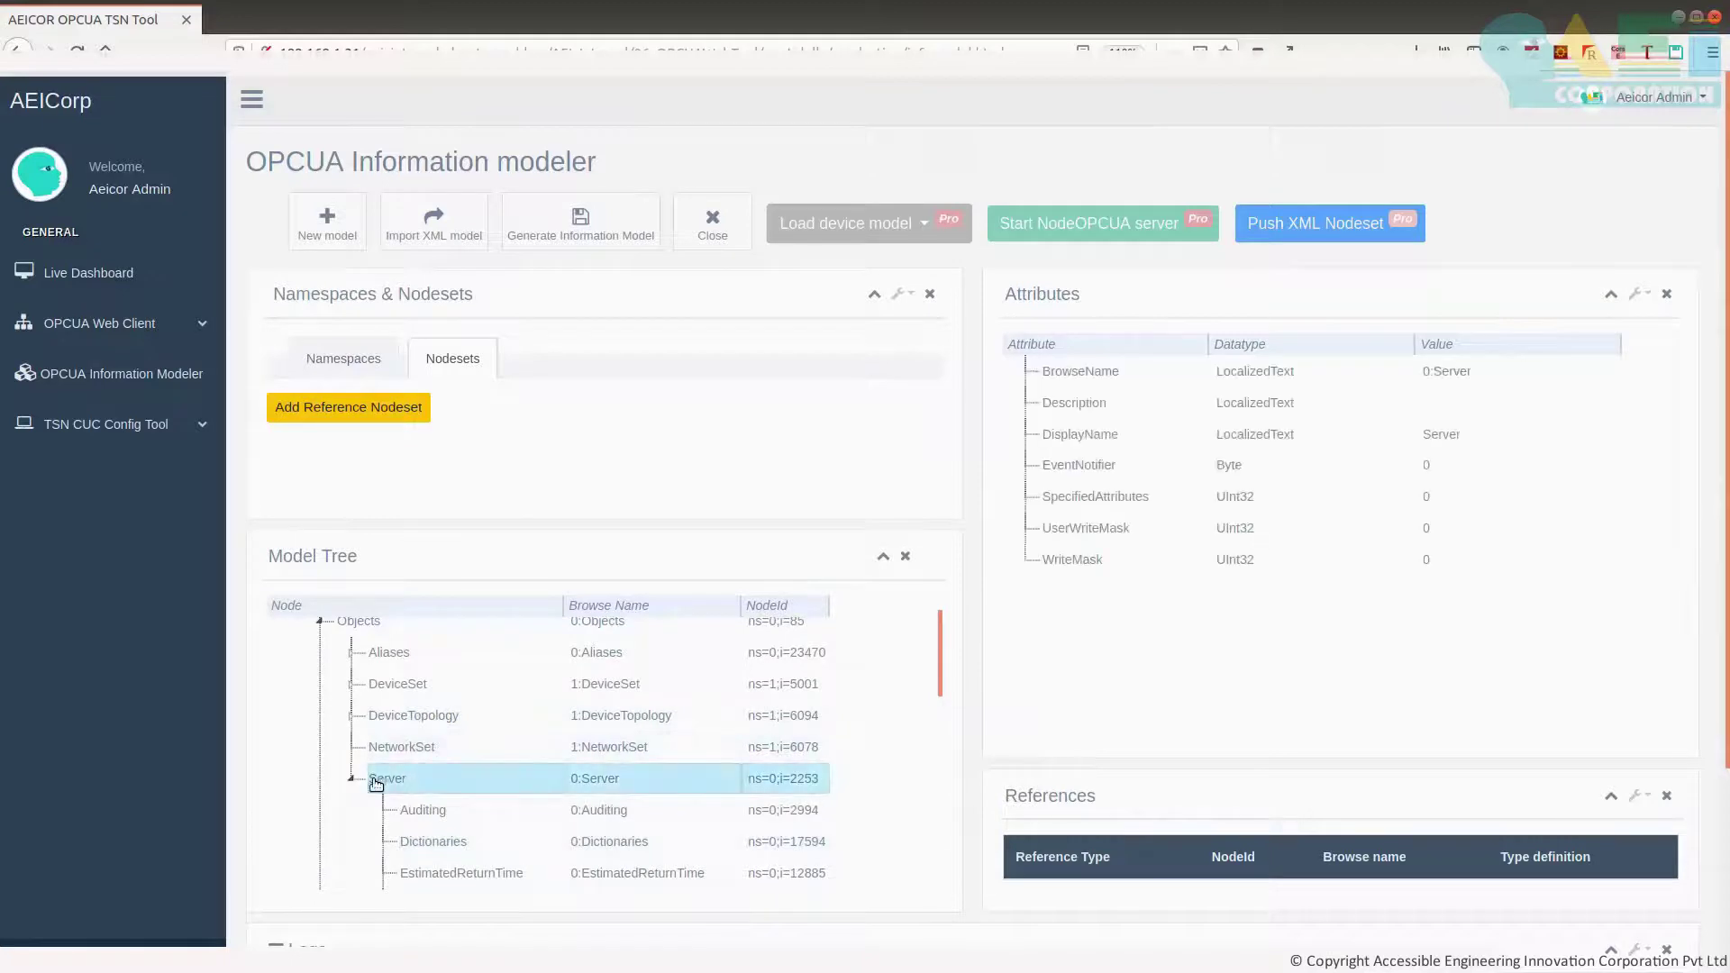
click(411, 821)
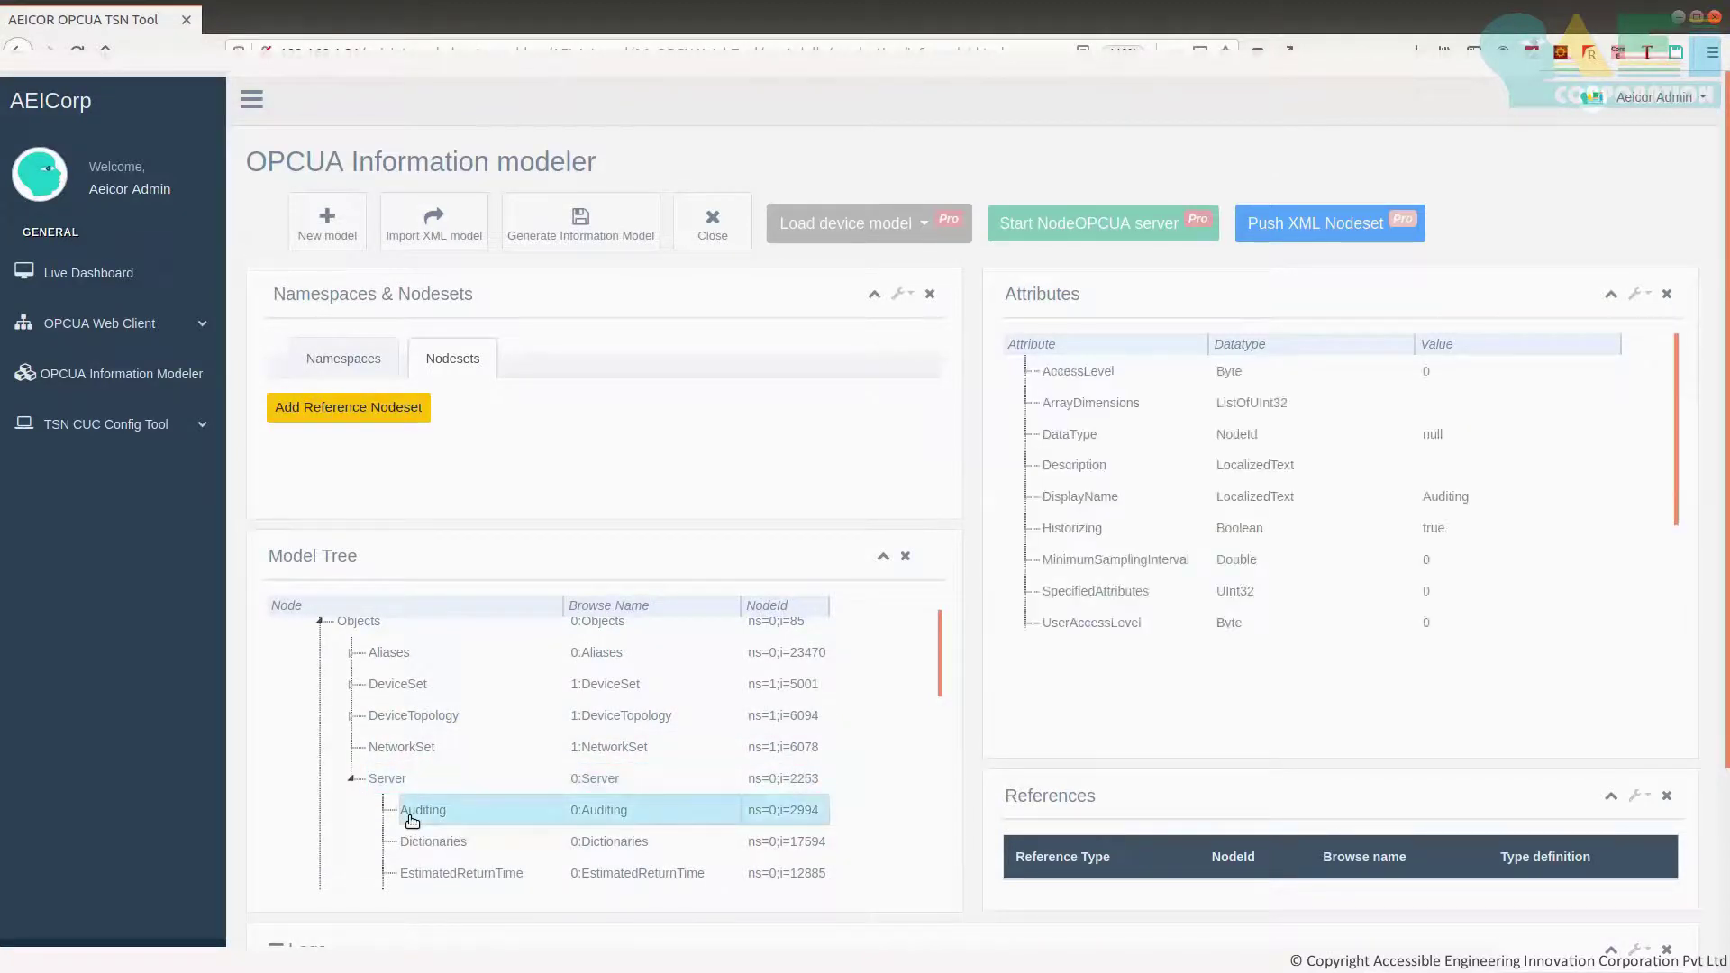
click(428, 841)
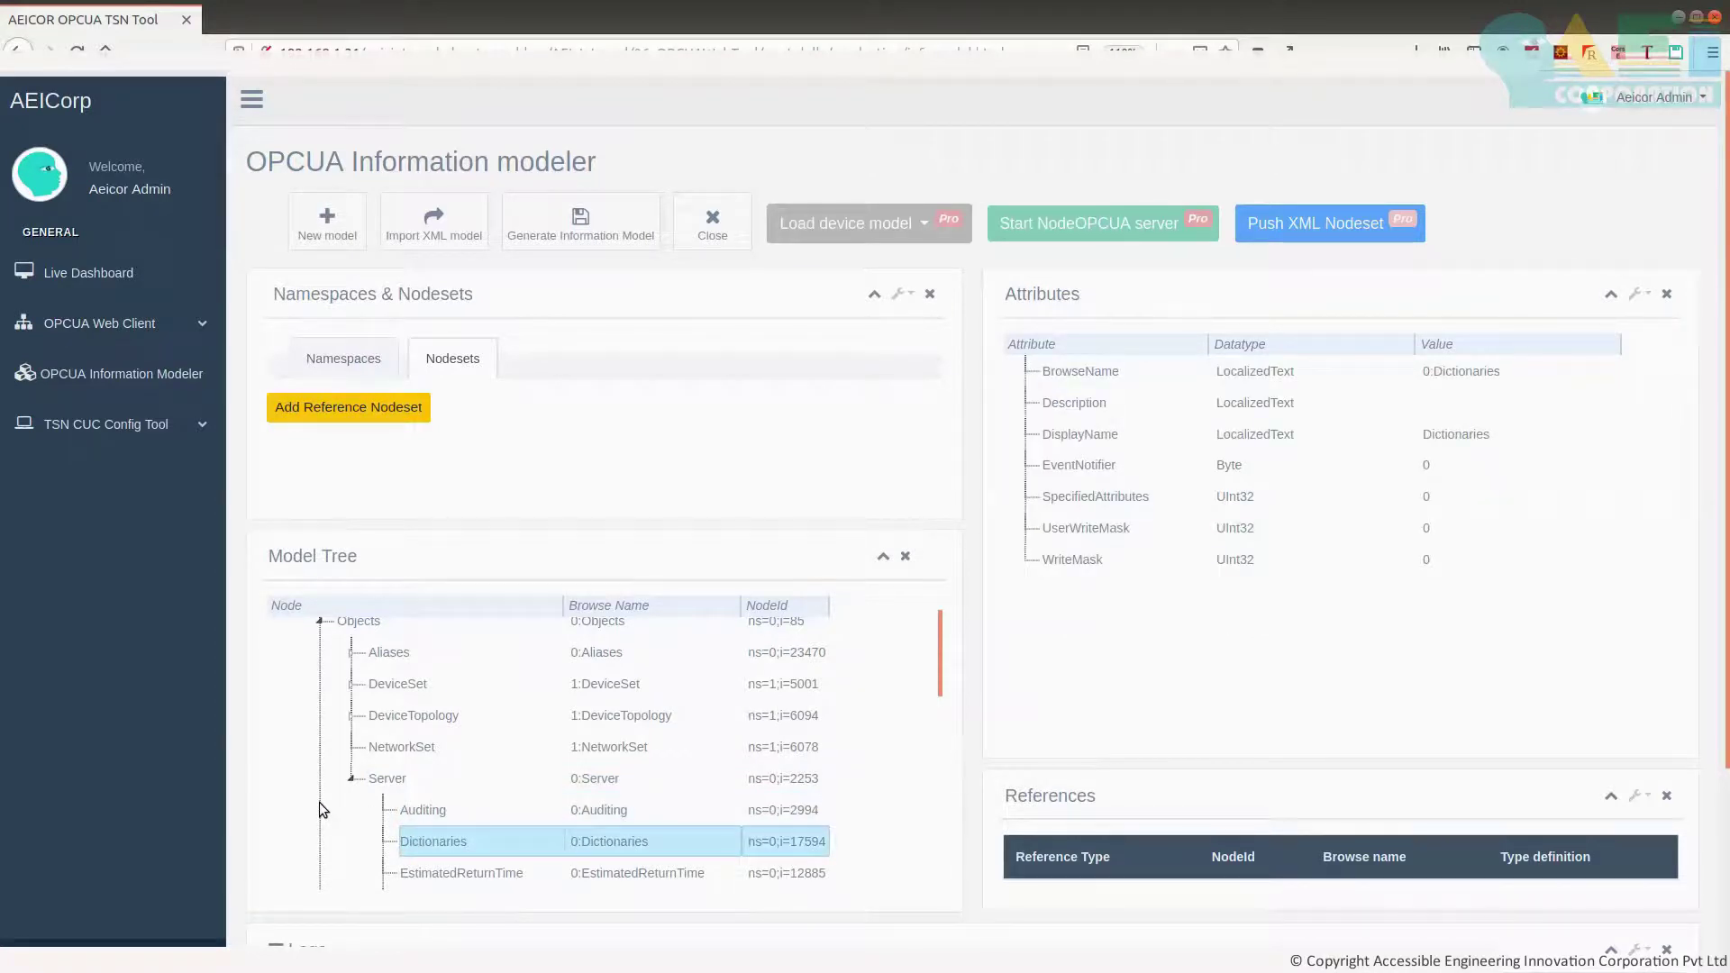
scroll(322, 798, down, 2)
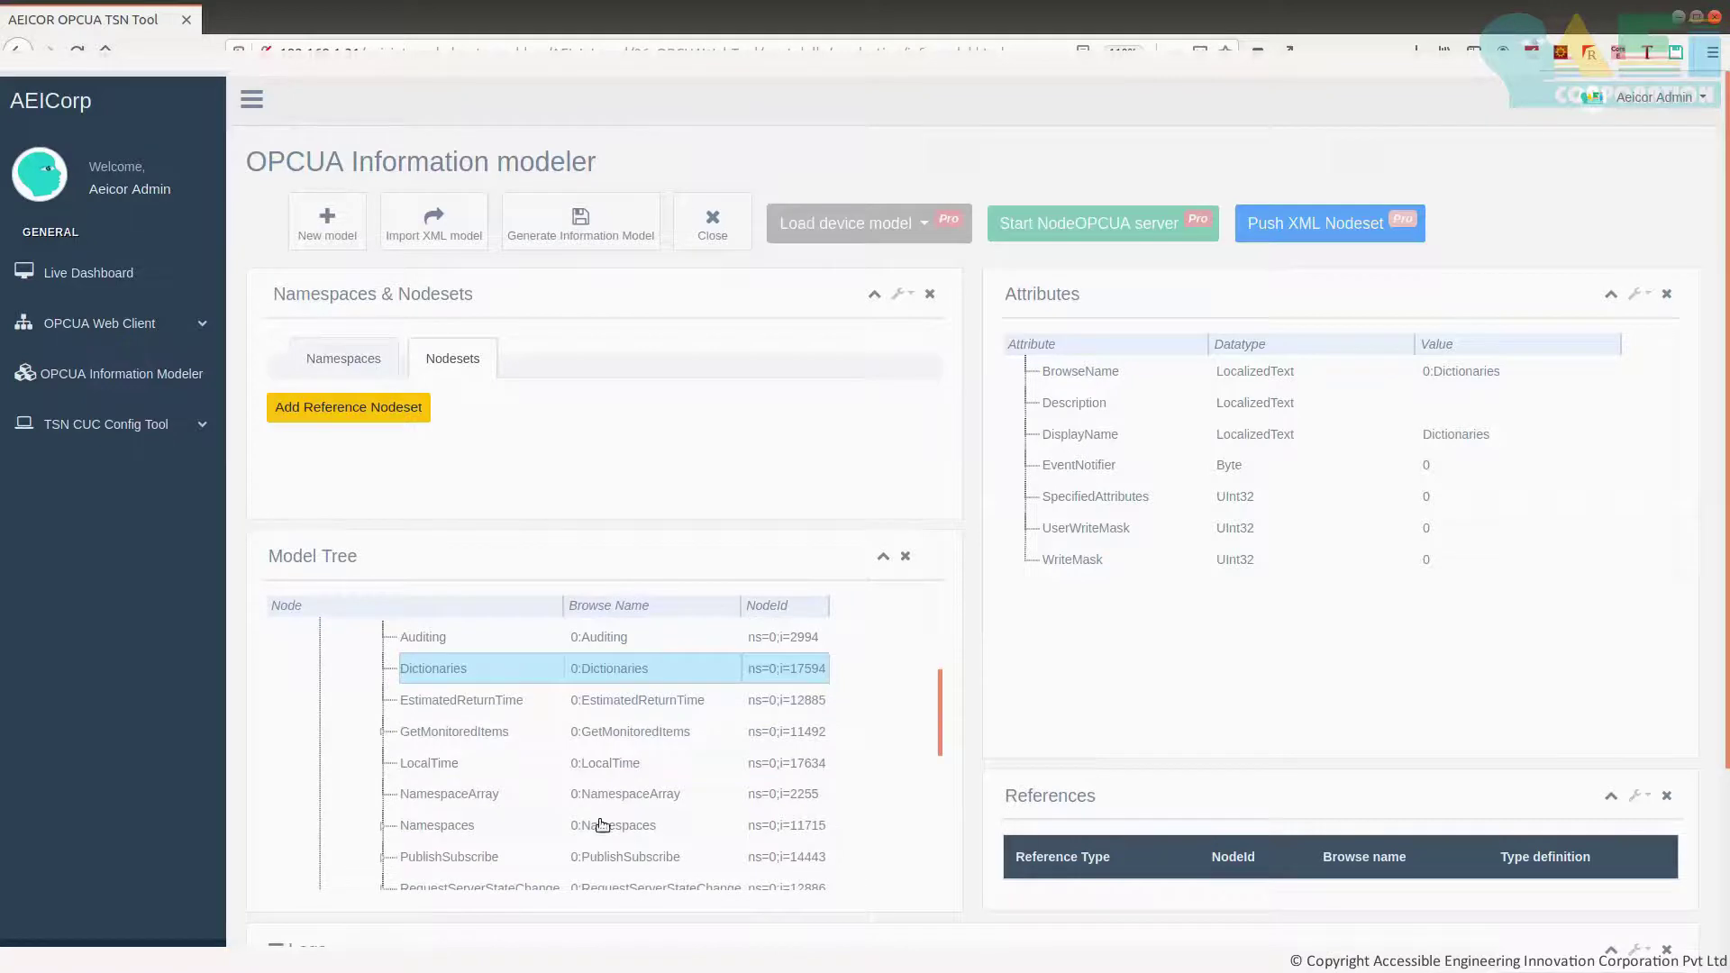
Check the references and log entries, and view the device models available for loading without choosing one.
scroll(1117, 696, down, 3)
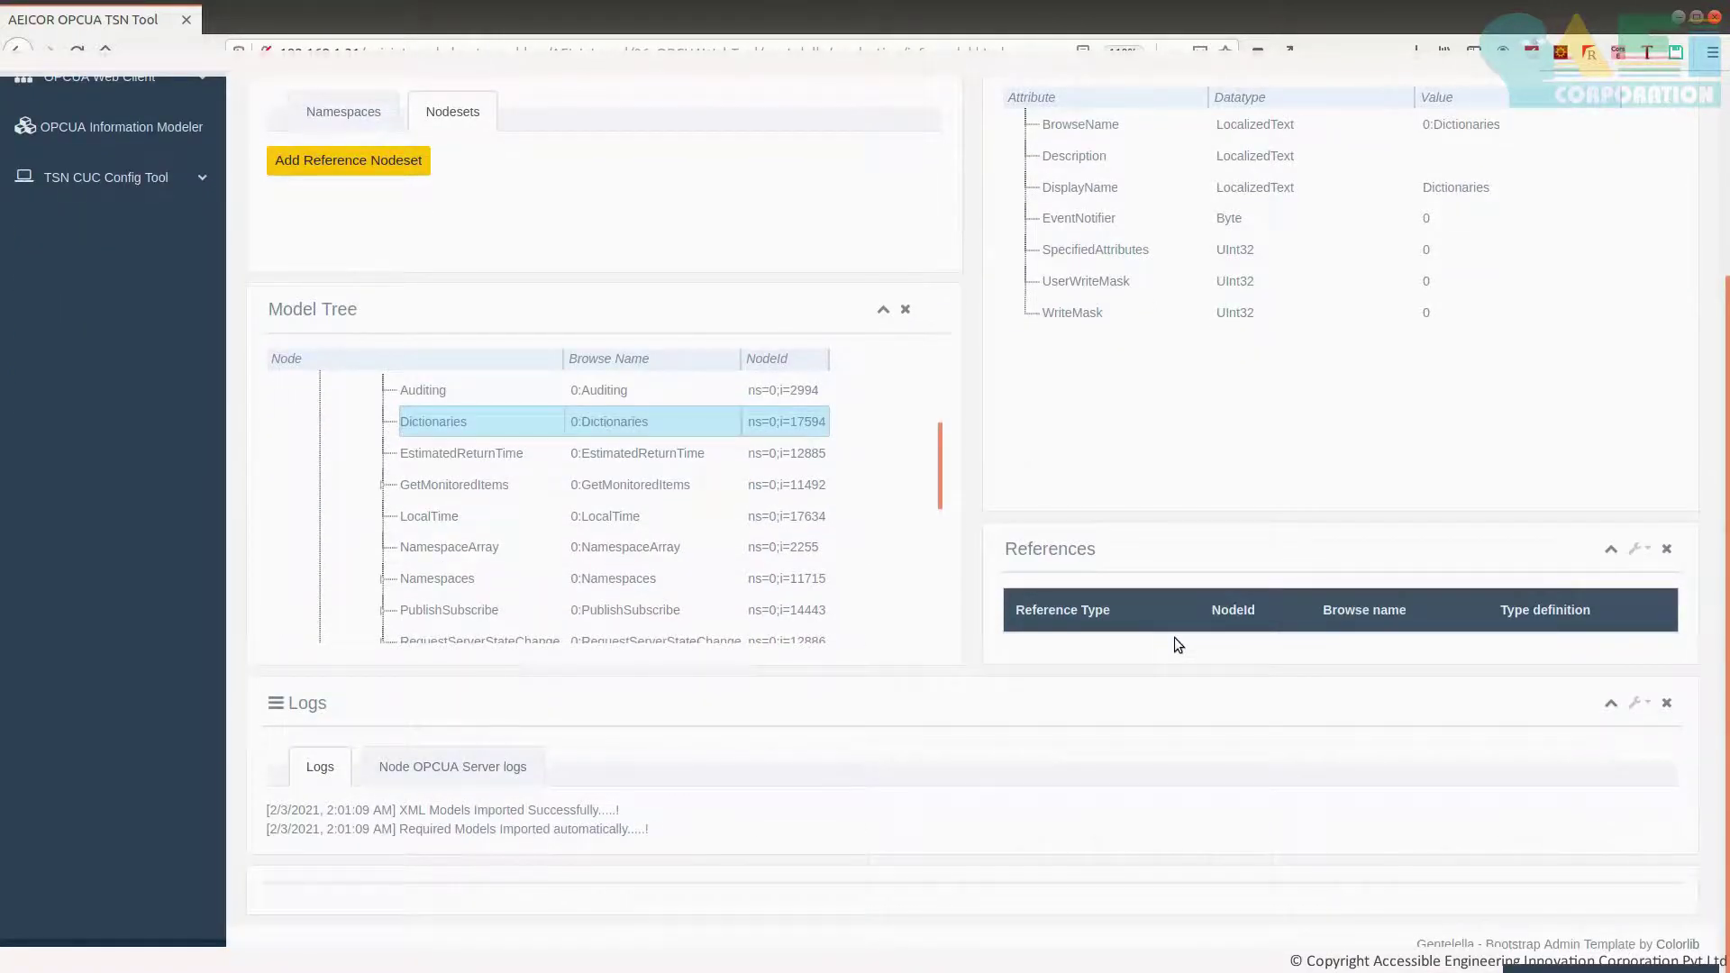
scroll(1146, 619, up, 3)
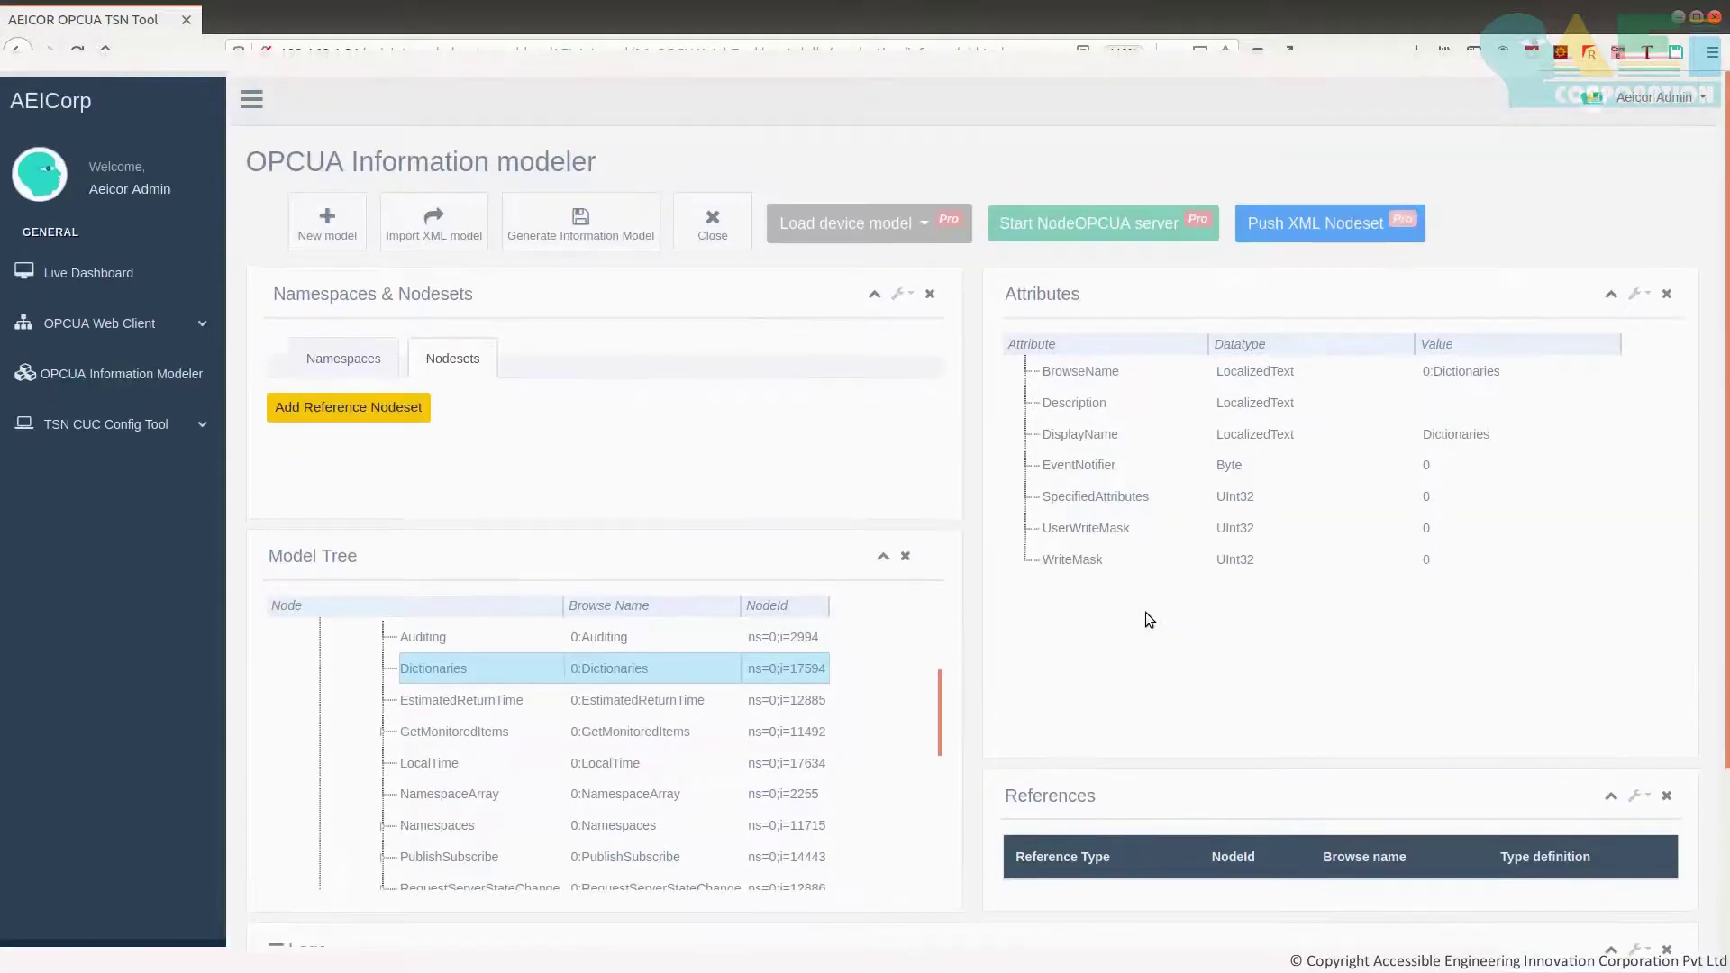
click(928, 242)
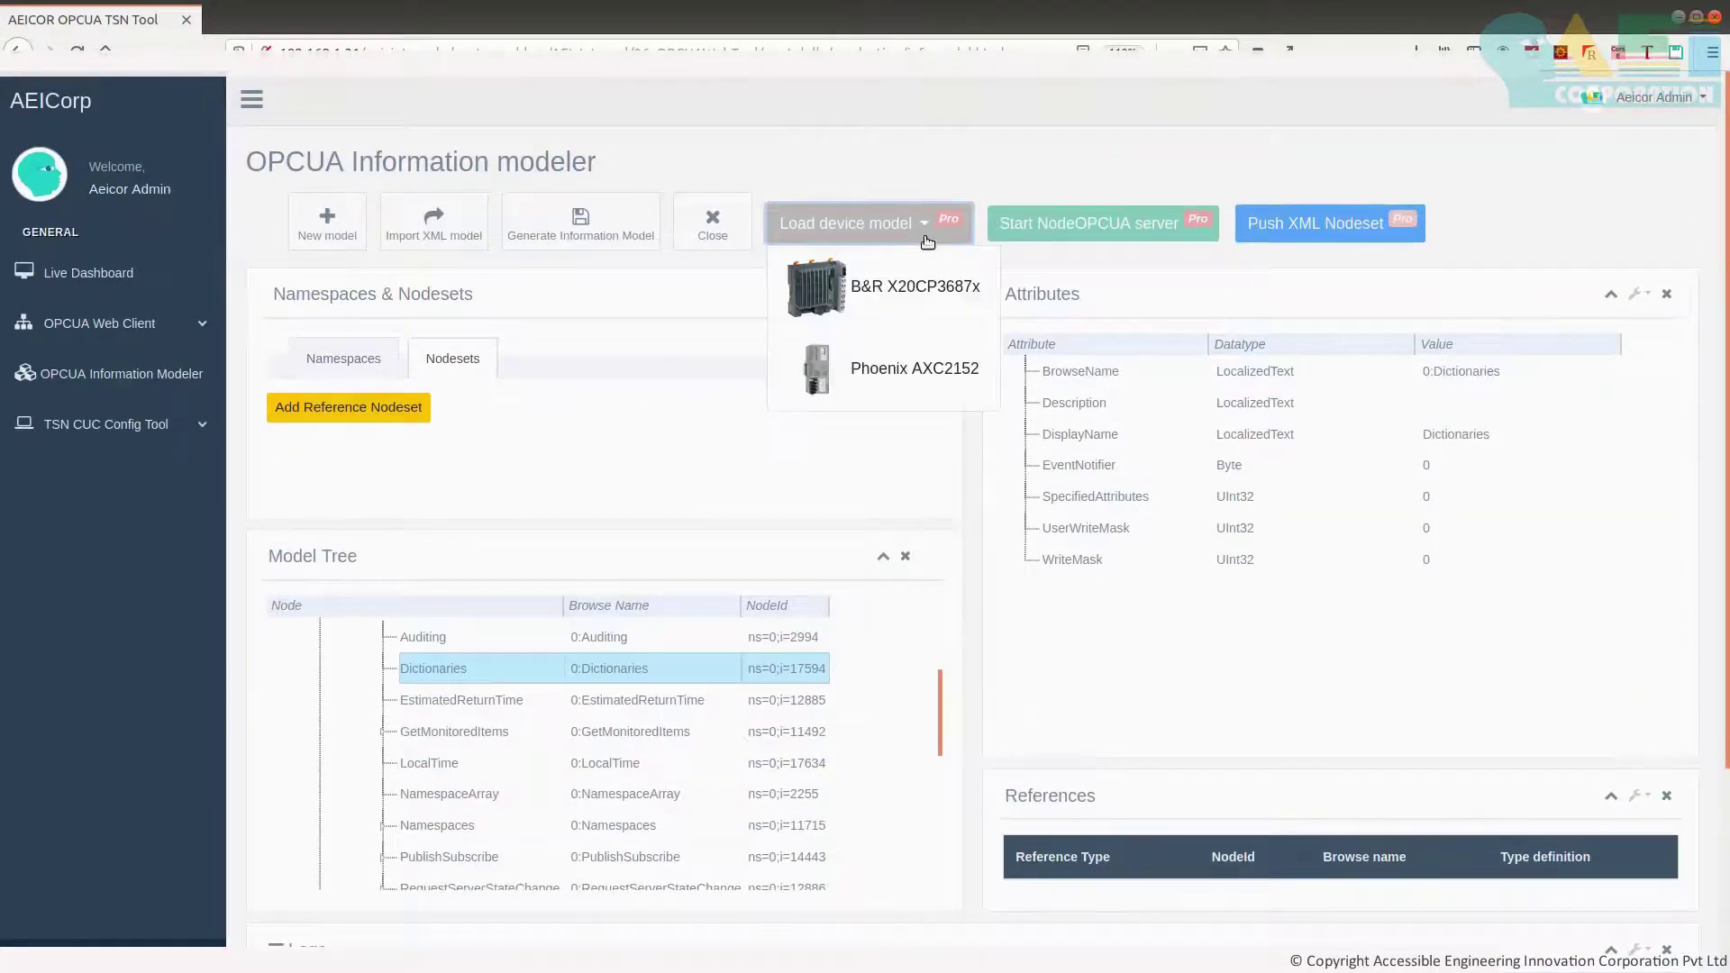
click(928, 241)
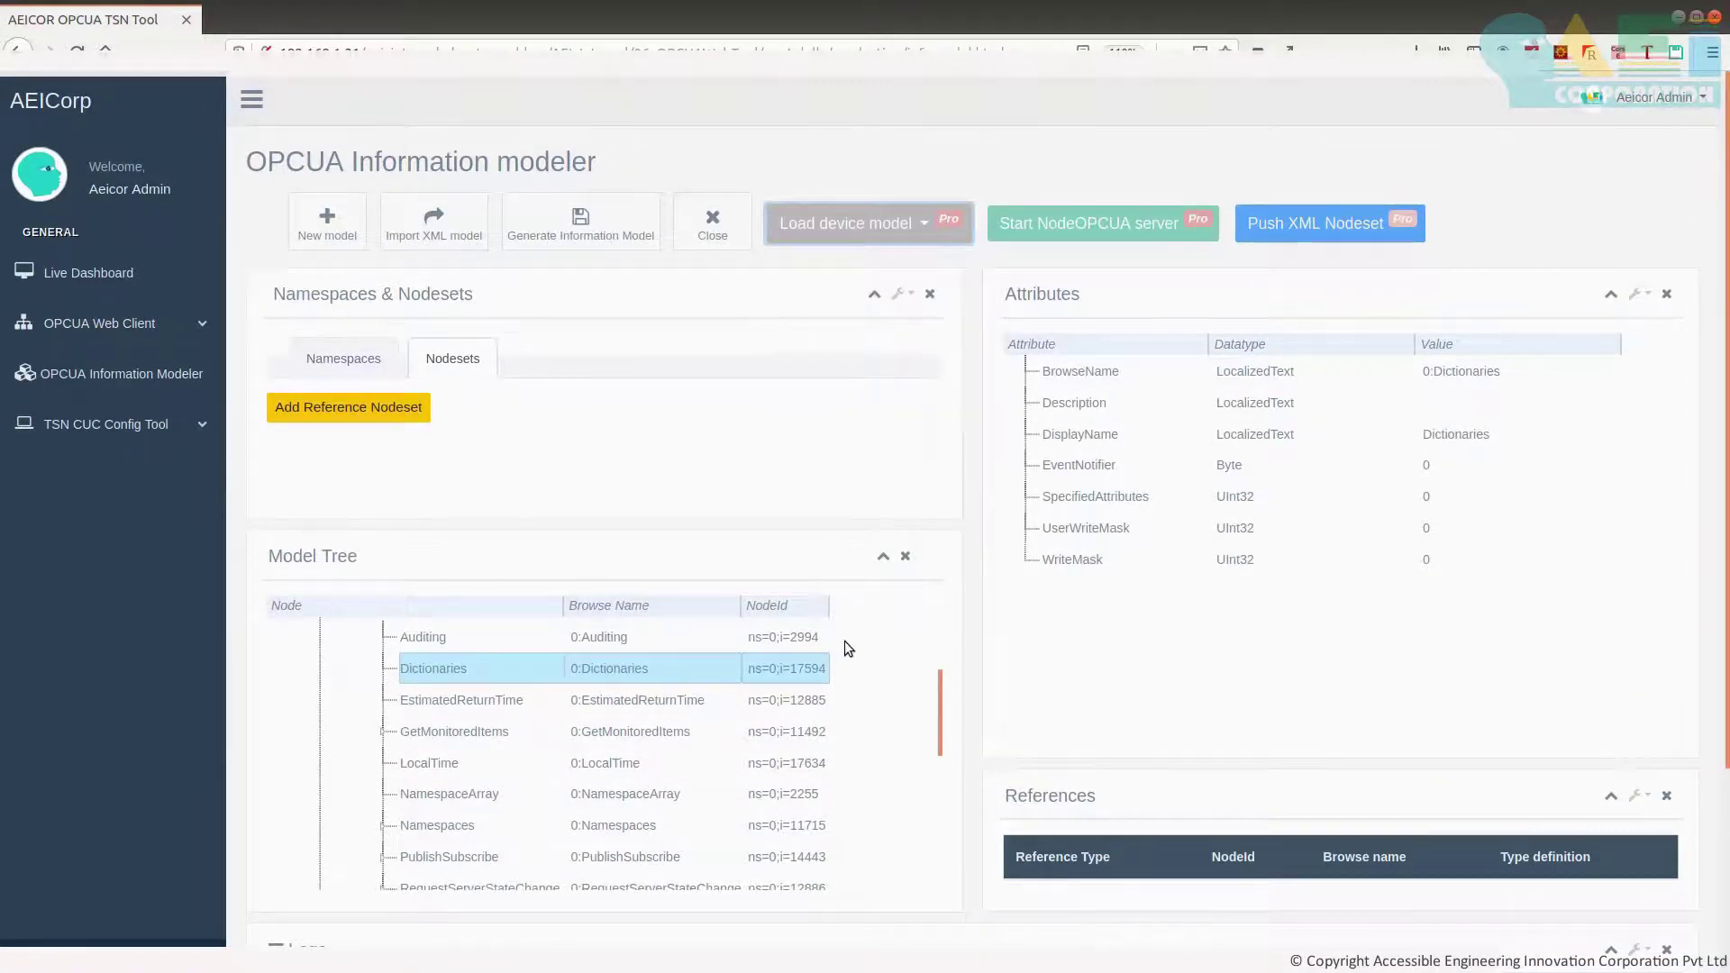
Collapse the Server node and expand Types to reach BaseObjectType under ObjectTypes.
scroll(845, 641, up, 1)
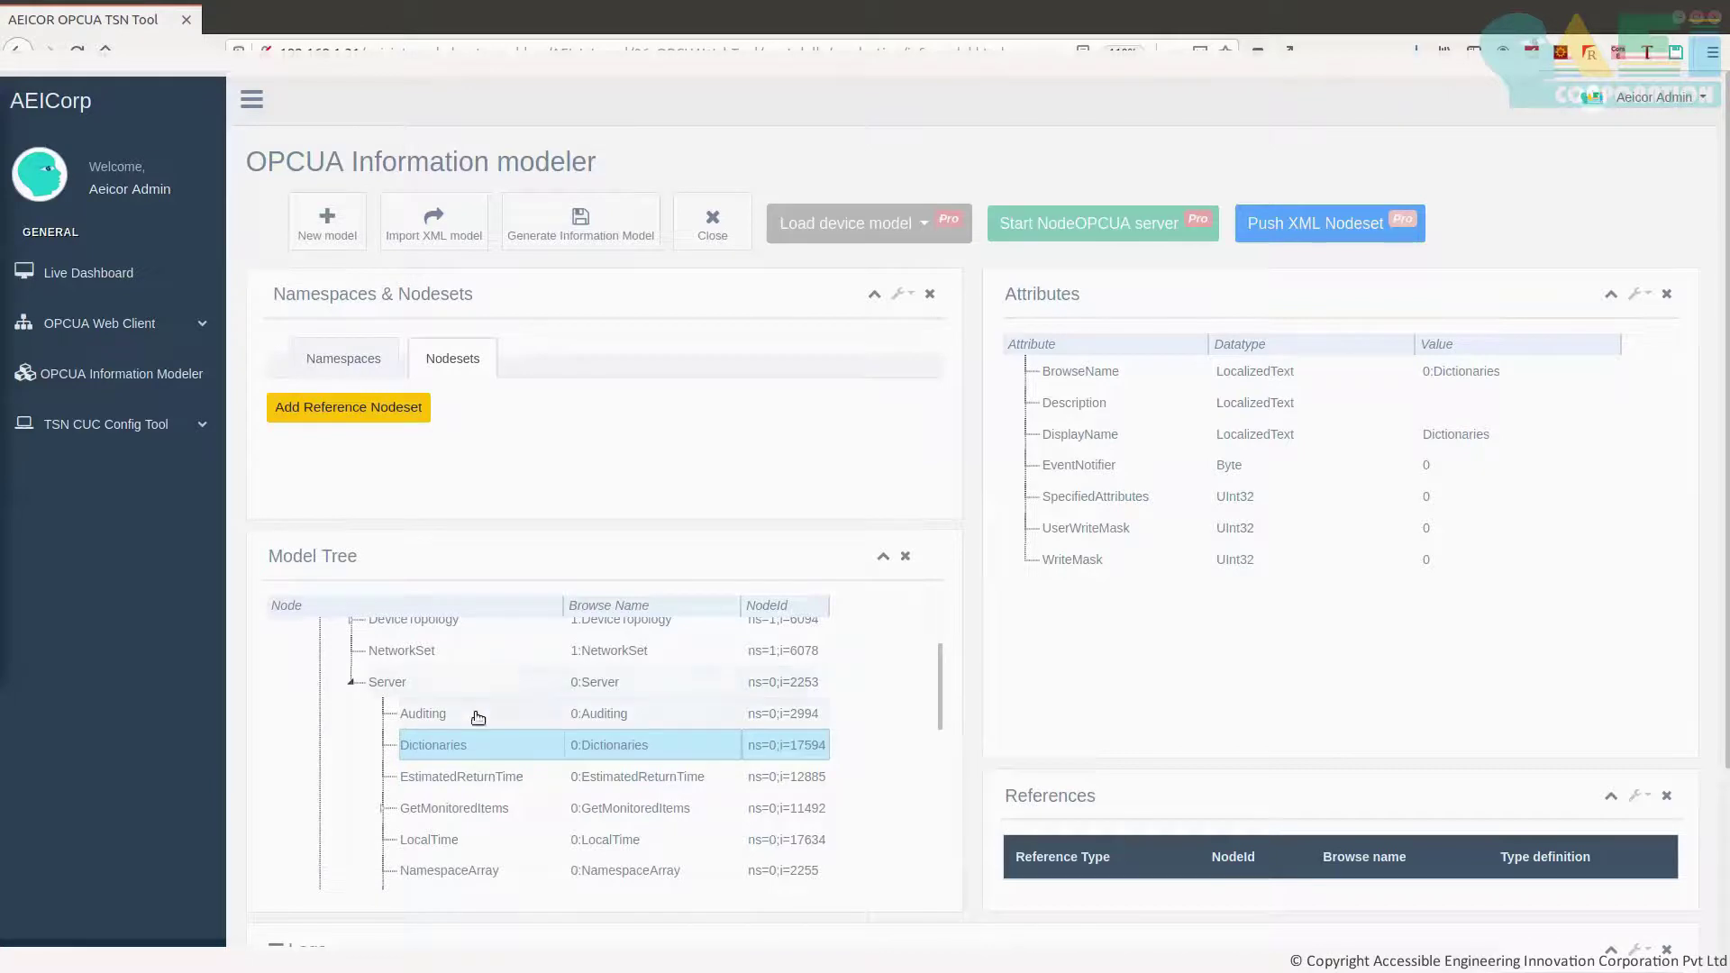
click(352, 685)
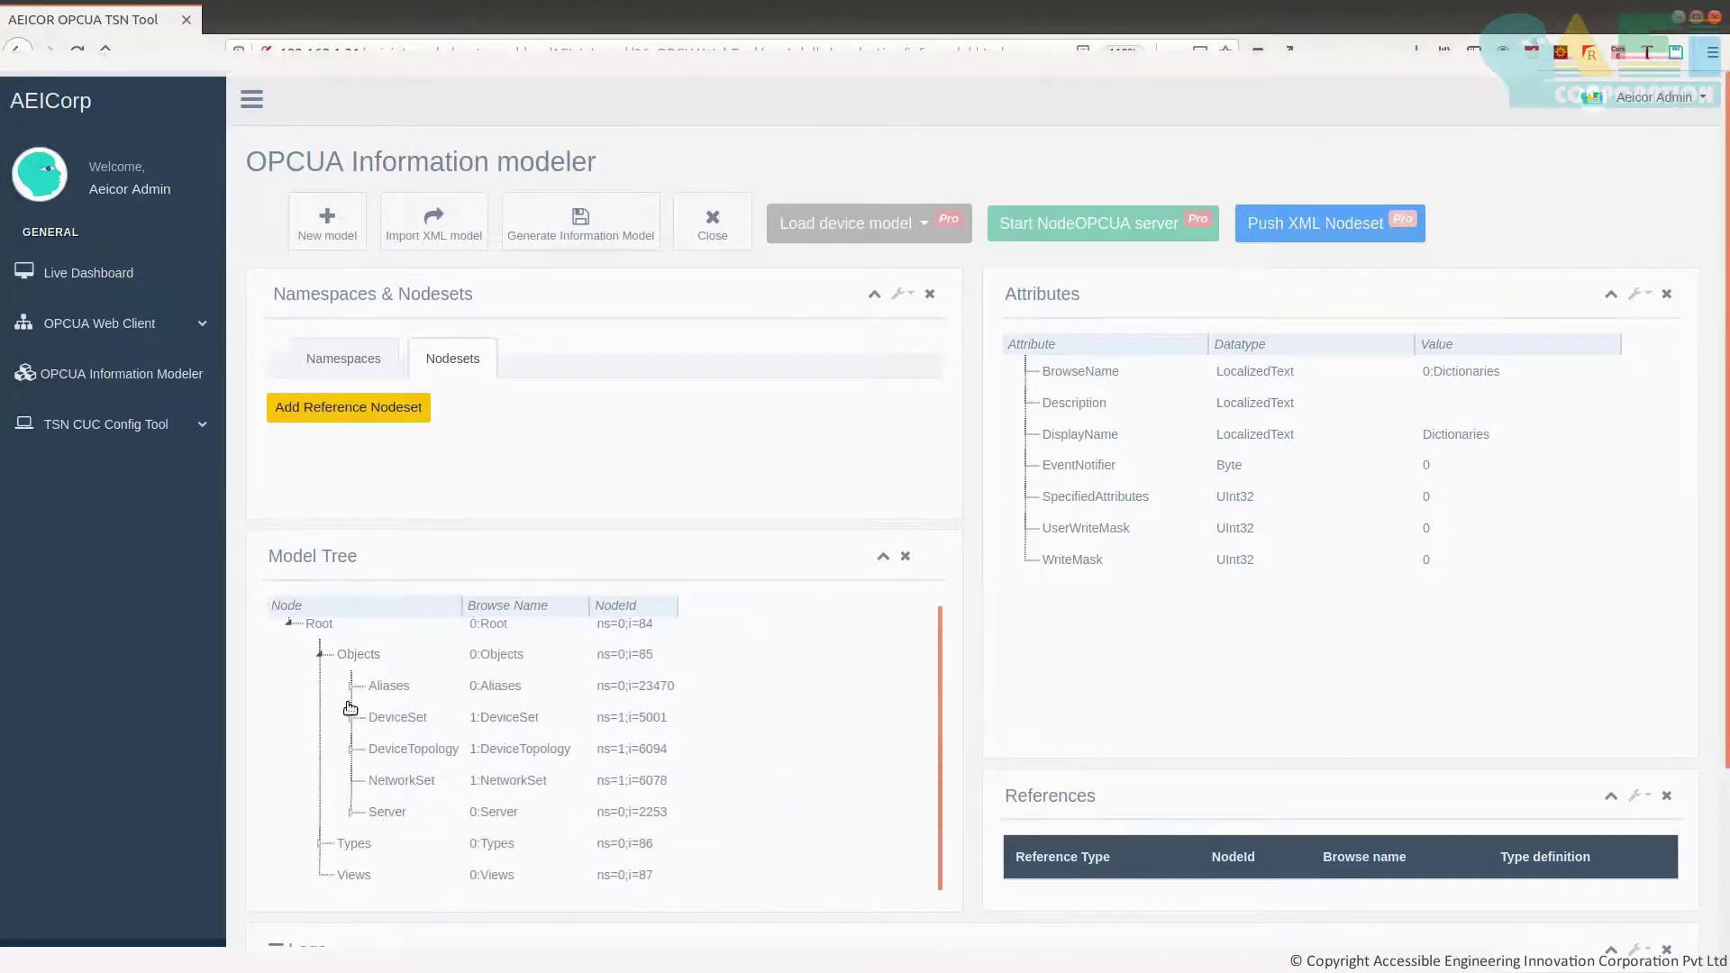
click(327, 842)
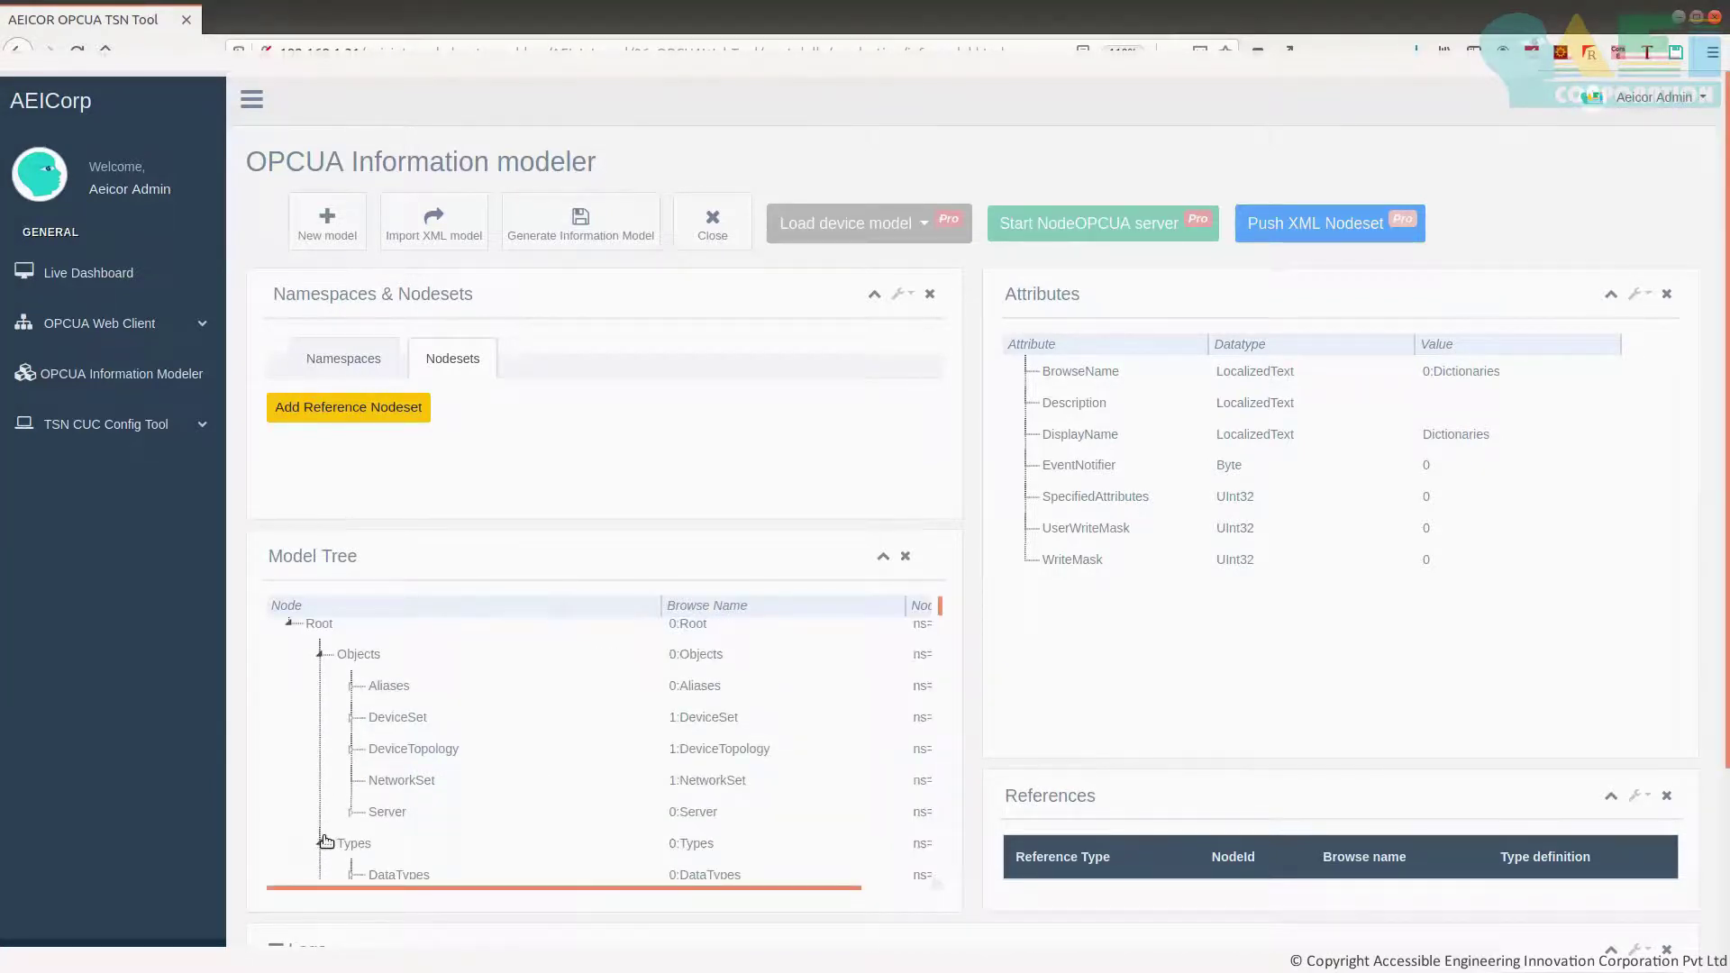
scroll(383, 787, down, 3)
scroll(363, 780, down, 5)
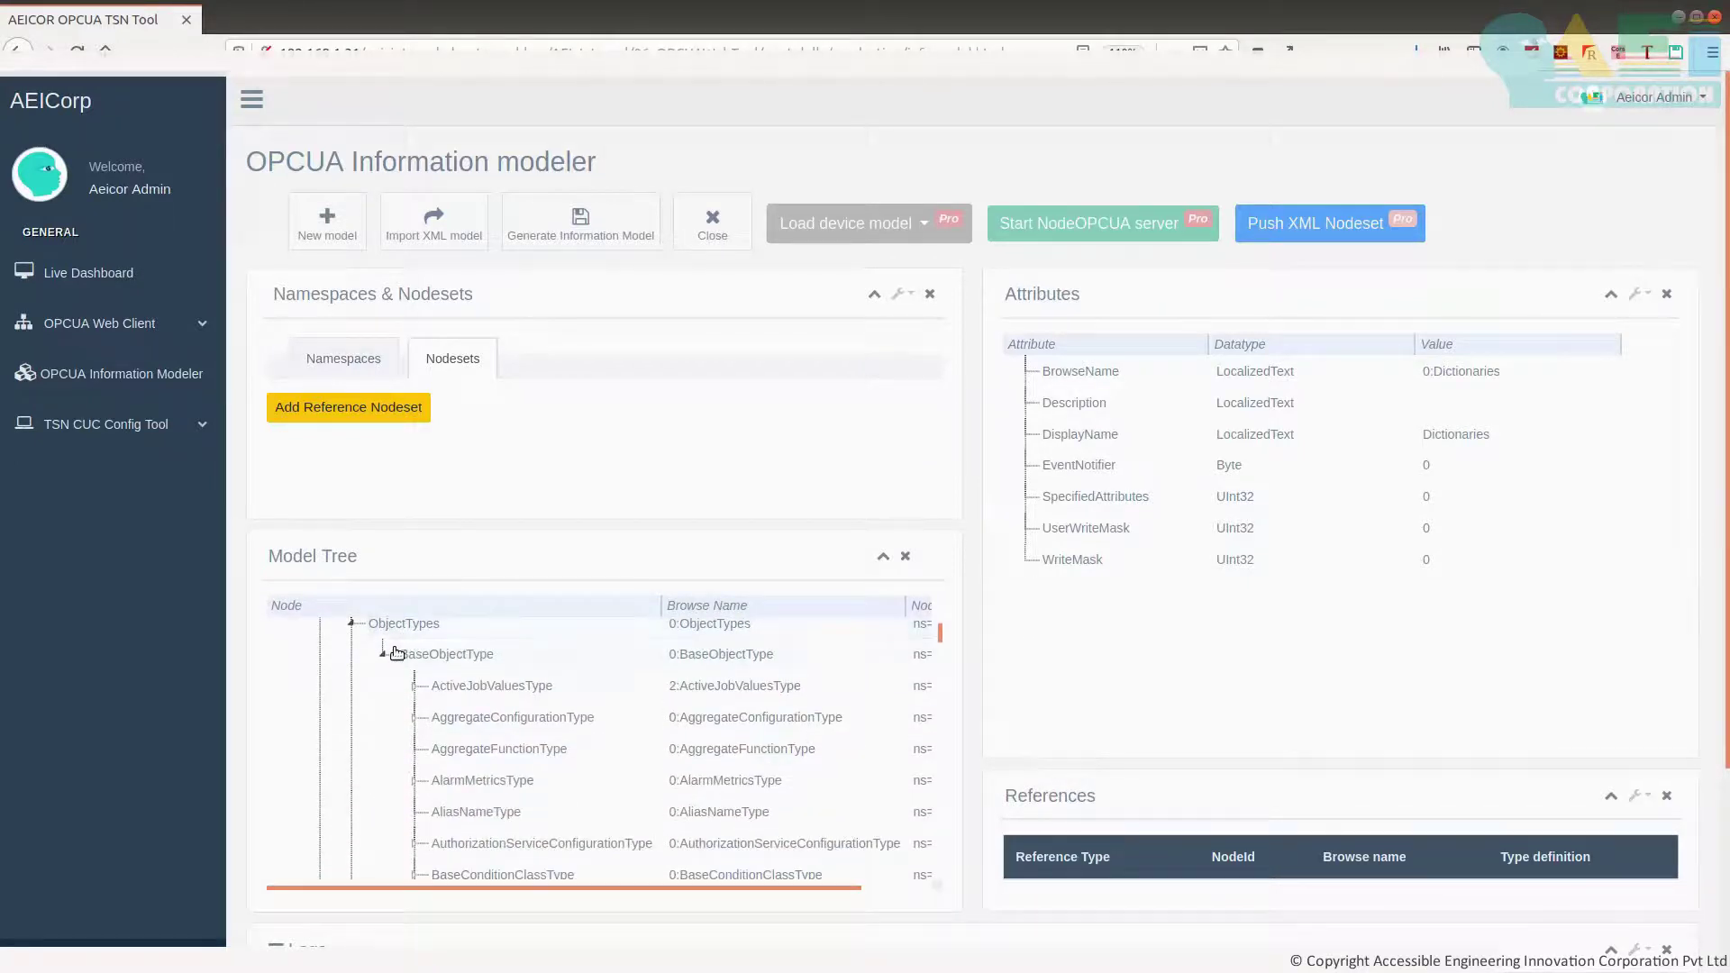
Examine the object types under BaseObjectType, including the IMM MES and machine types, and return to the Types node.
scroll(437, 714, down, 10)
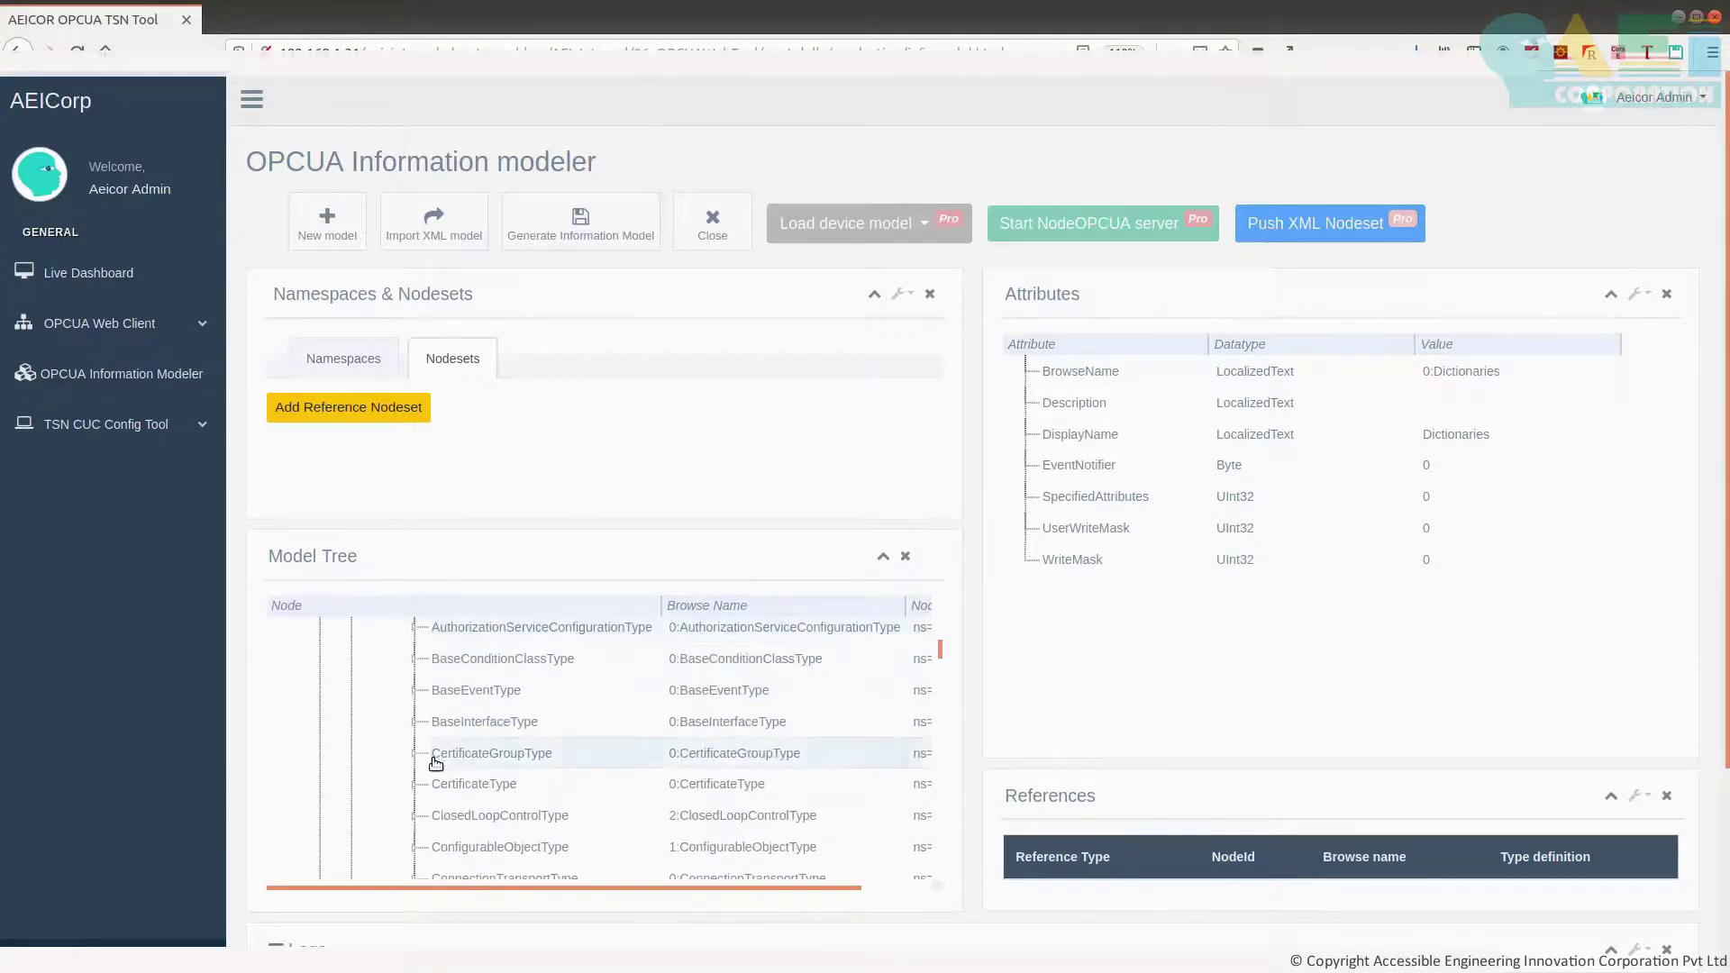
scroll(436, 766, down, 5)
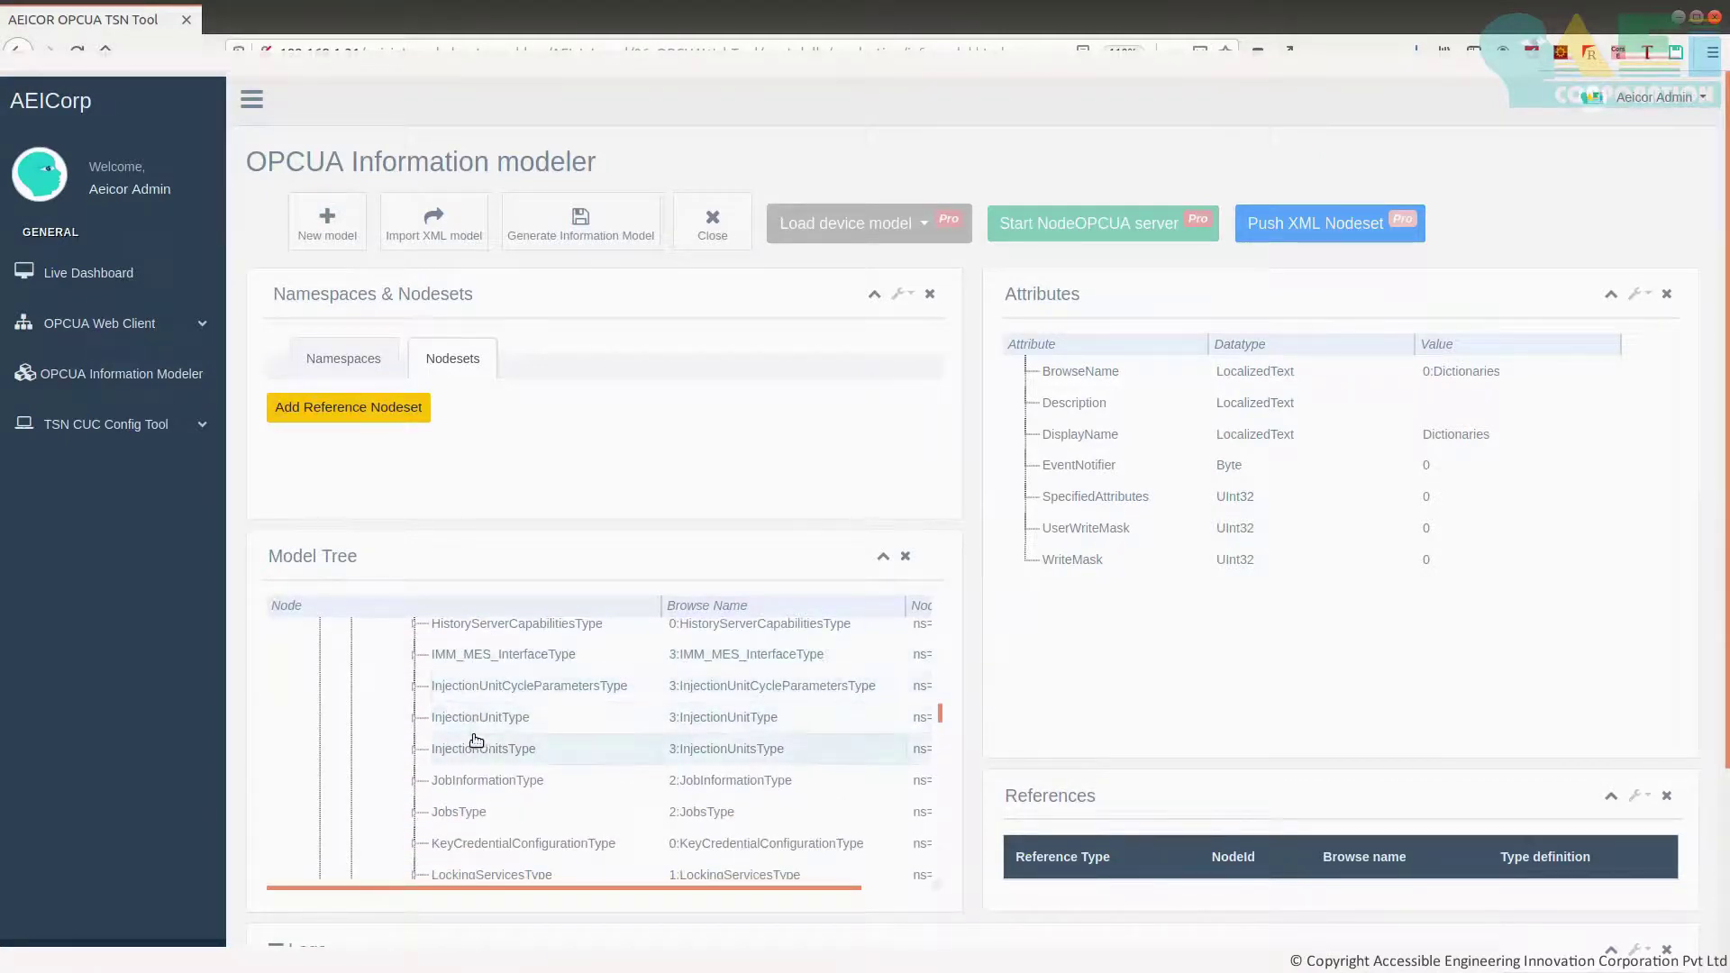
scroll(475, 800, down, 1)
scroll(475, 799, down, 10)
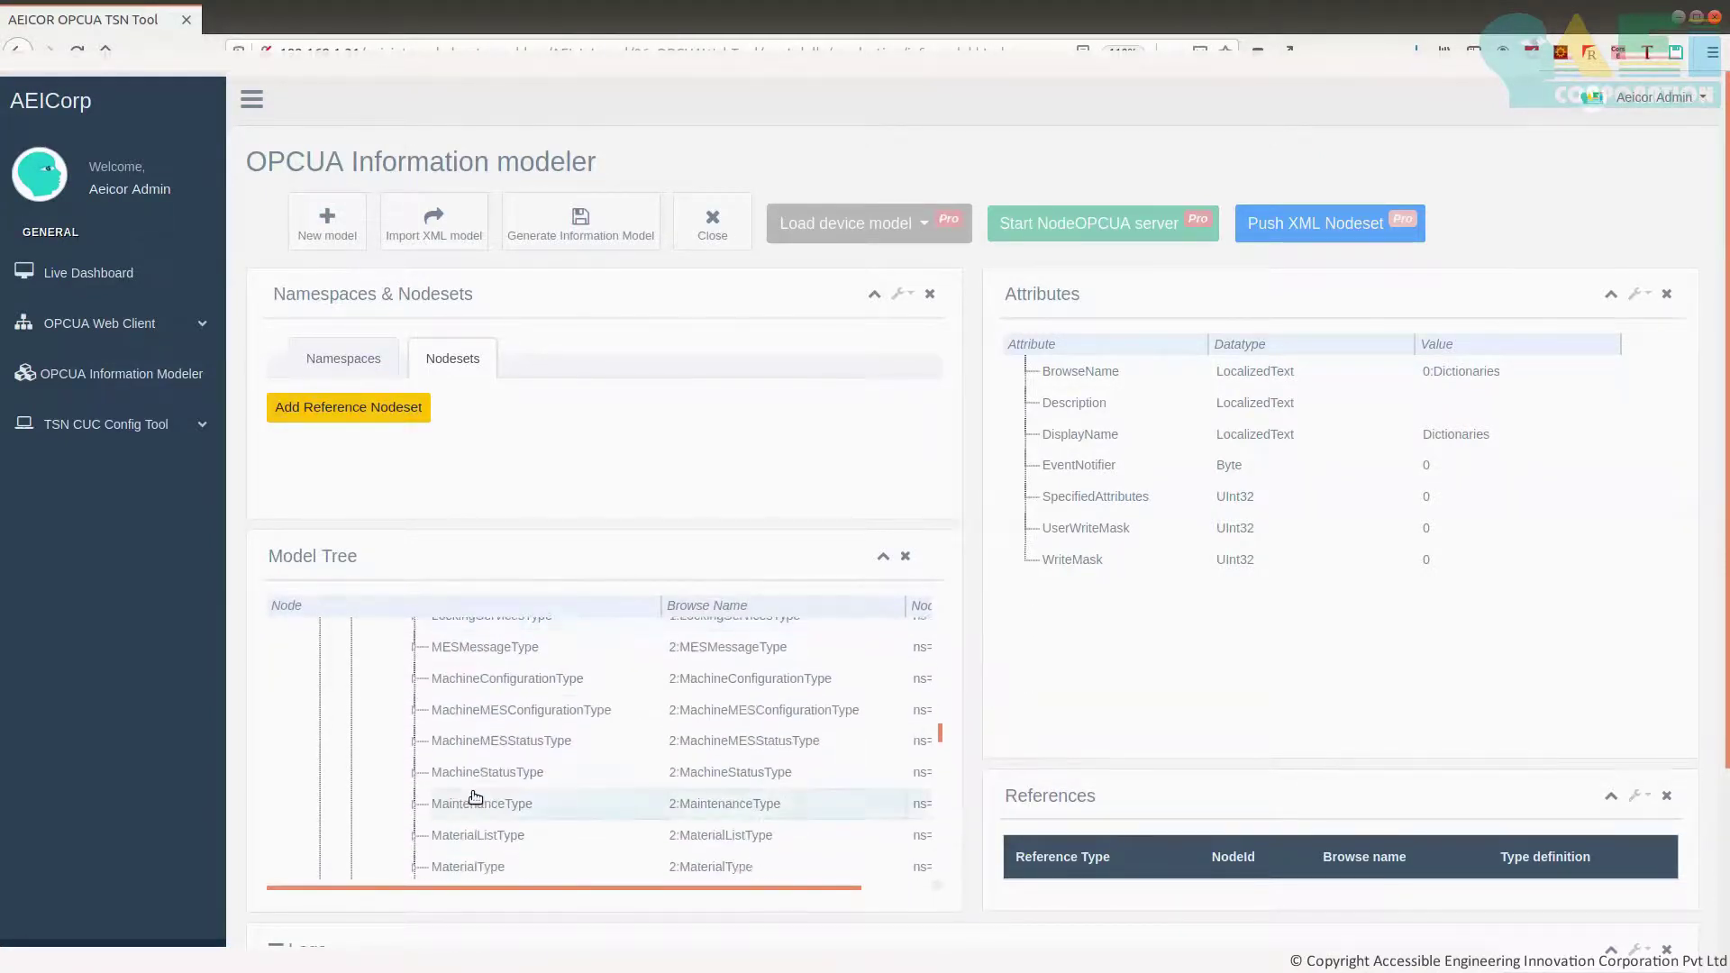
scroll(475, 799, down, 3)
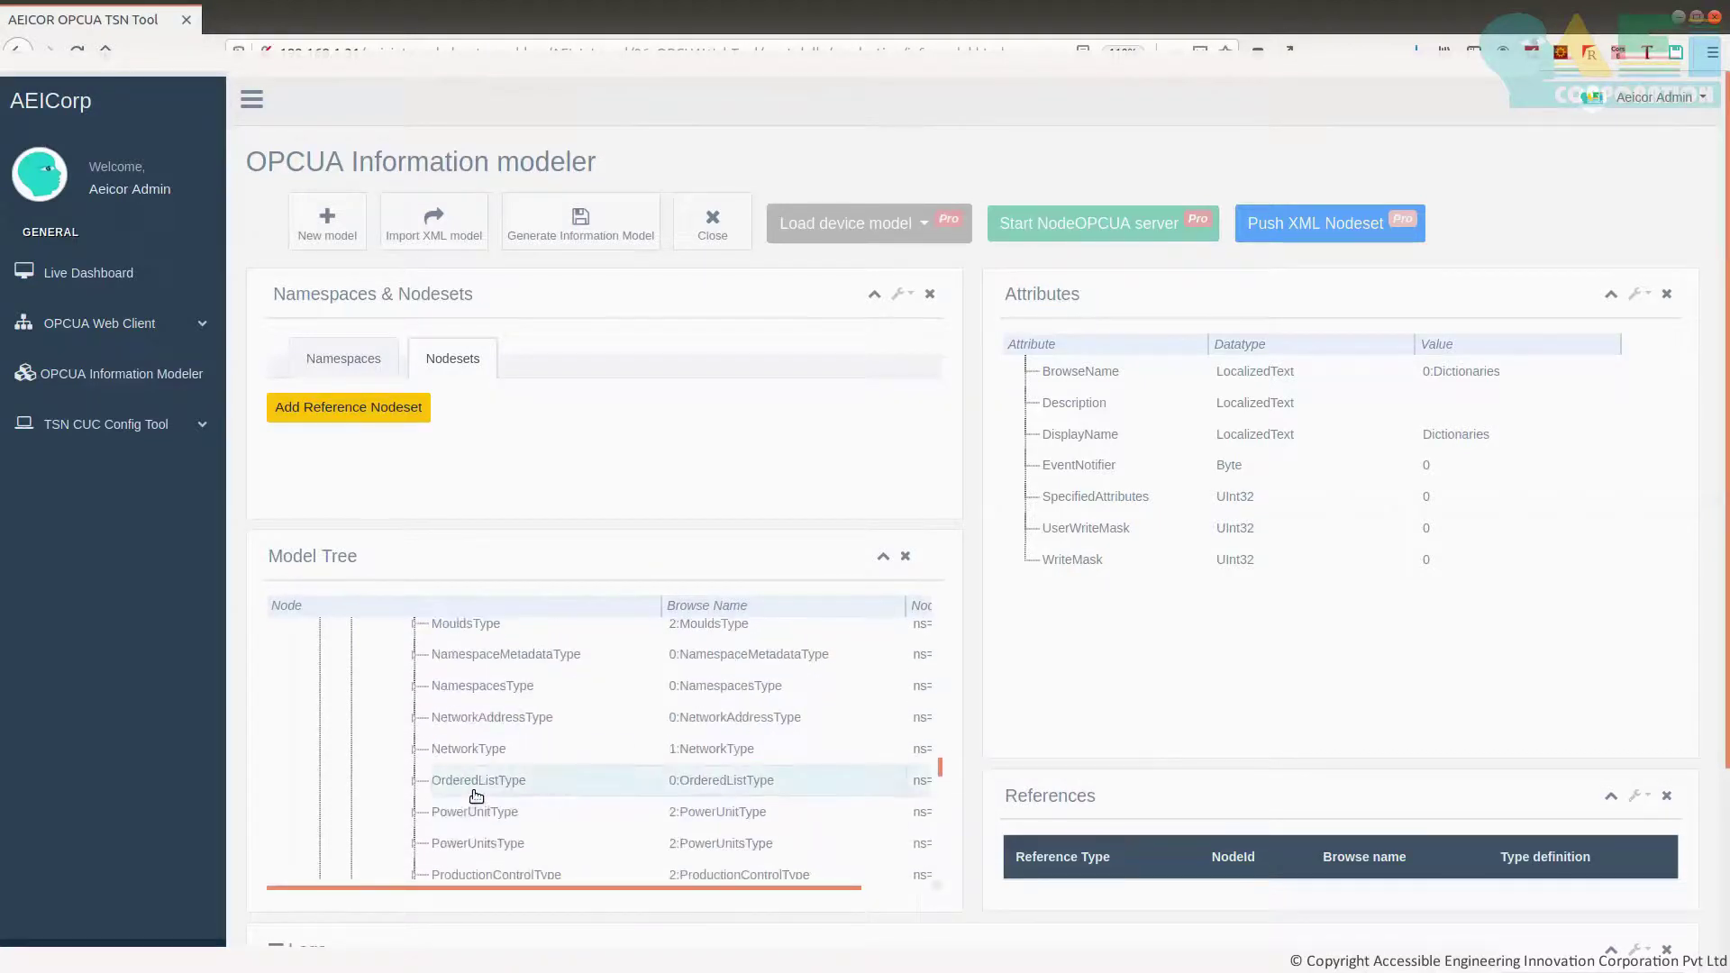
scroll(475, 797, down, 1)
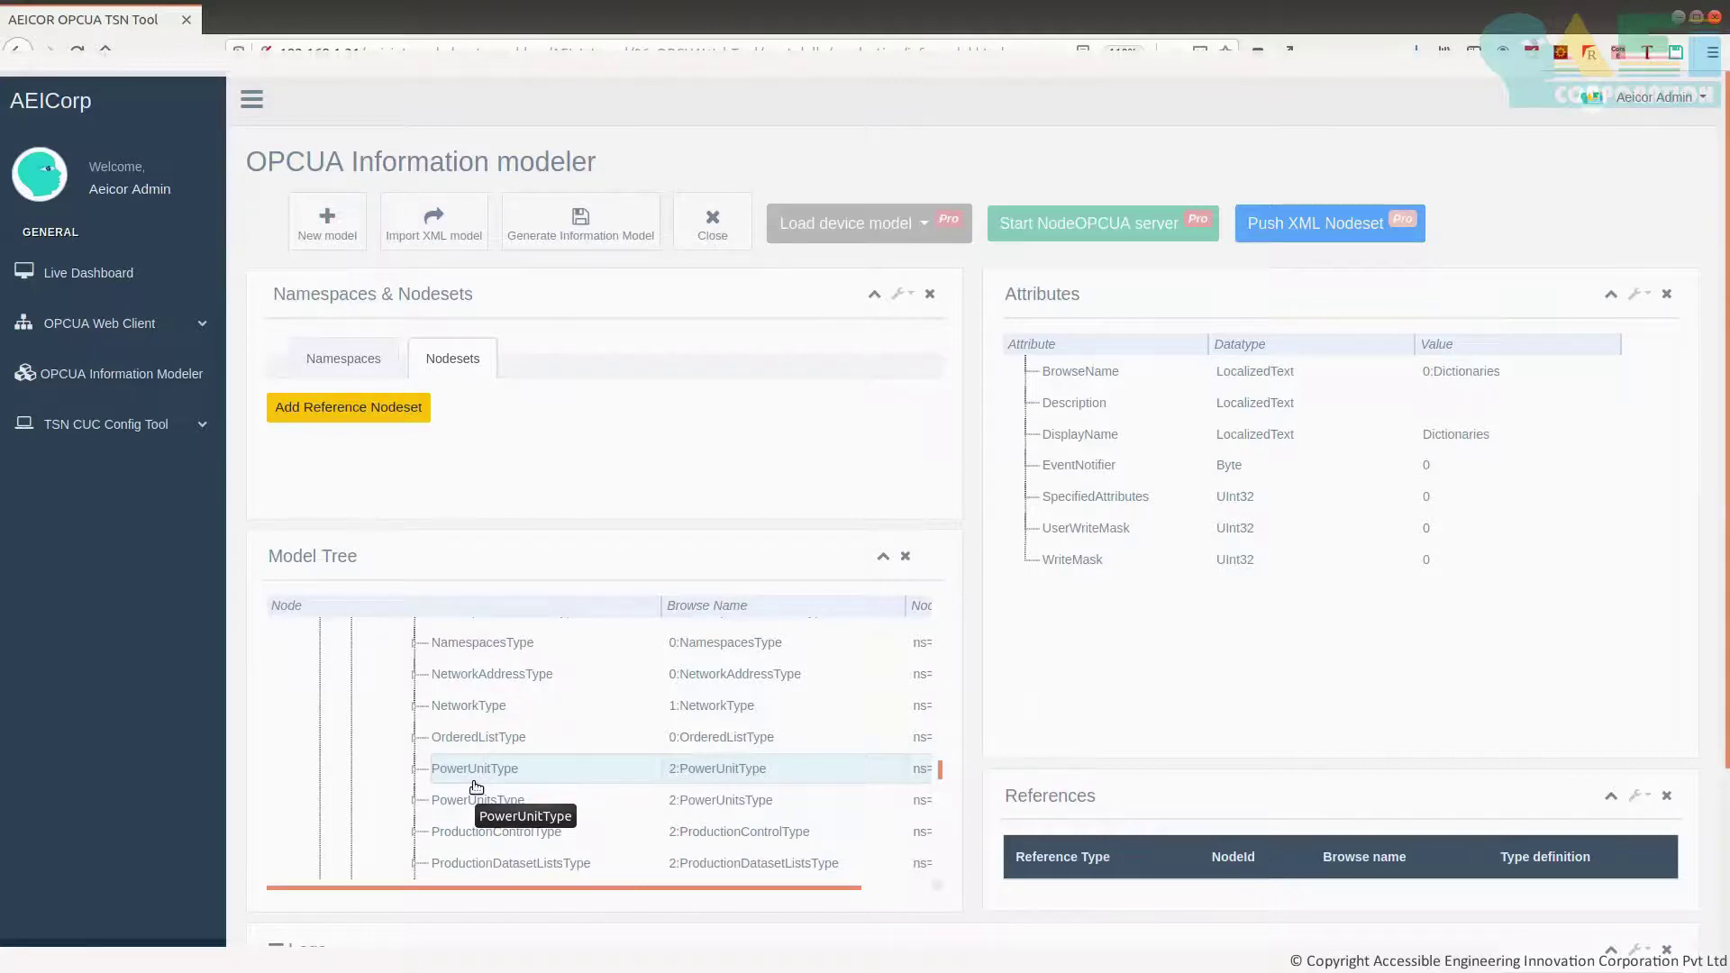
scroll(478, 784, up, 10)
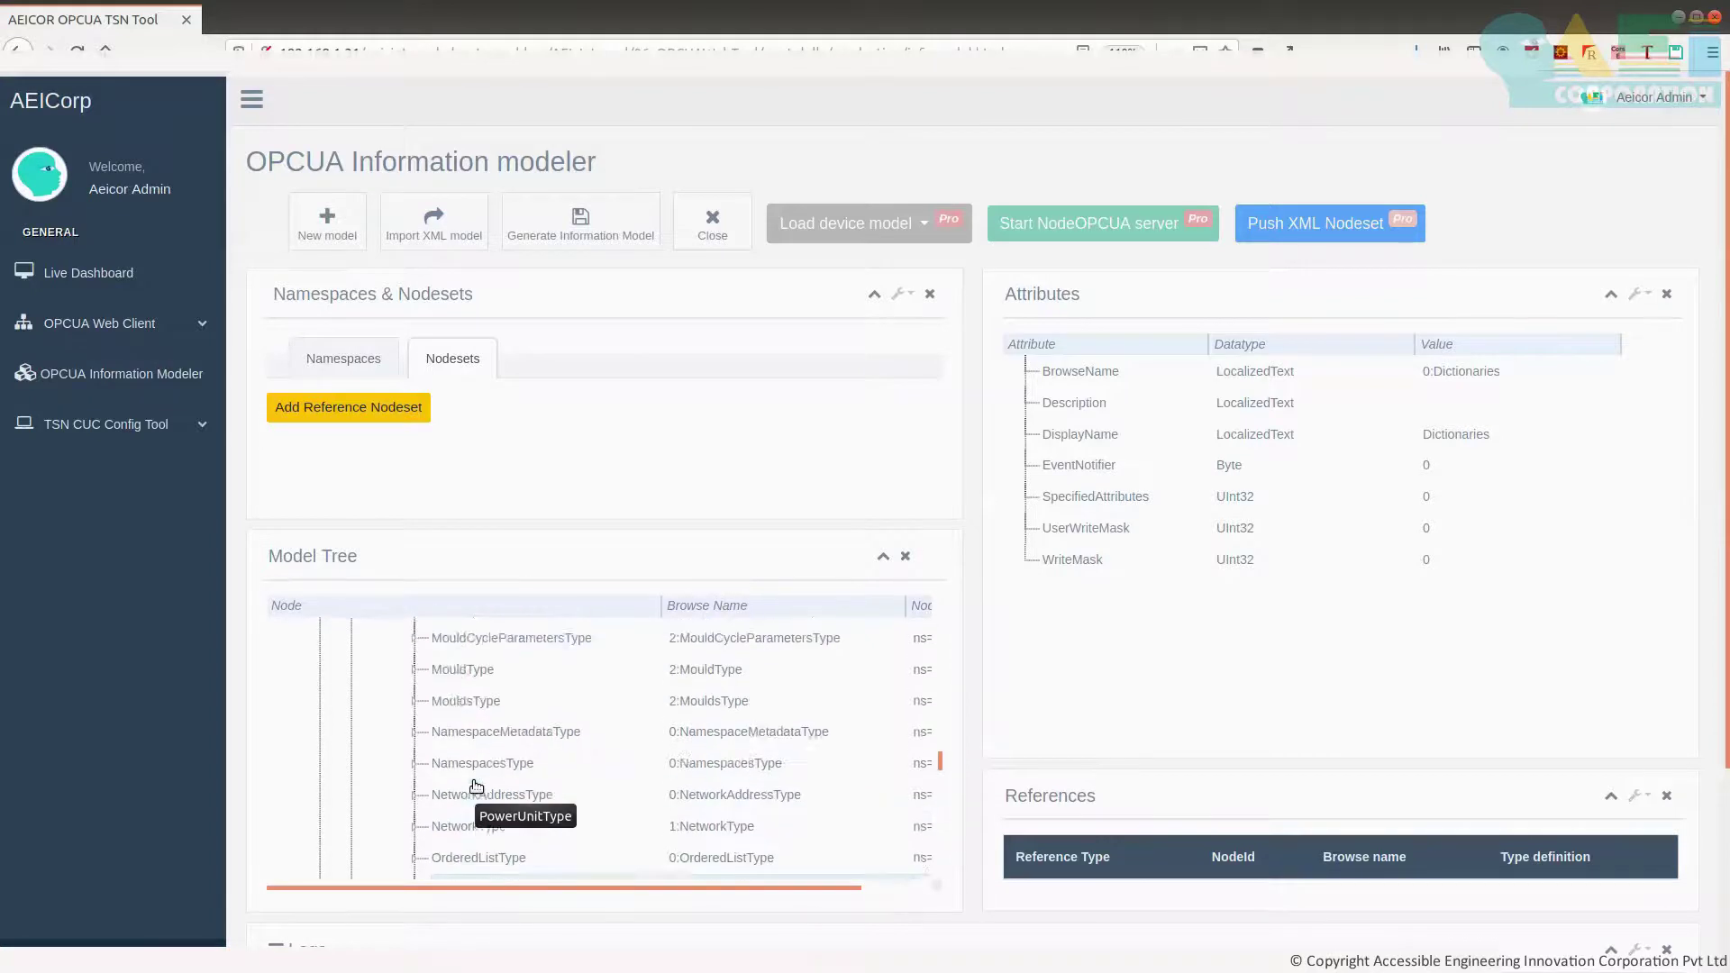
scroll(484, 781, up, 10)
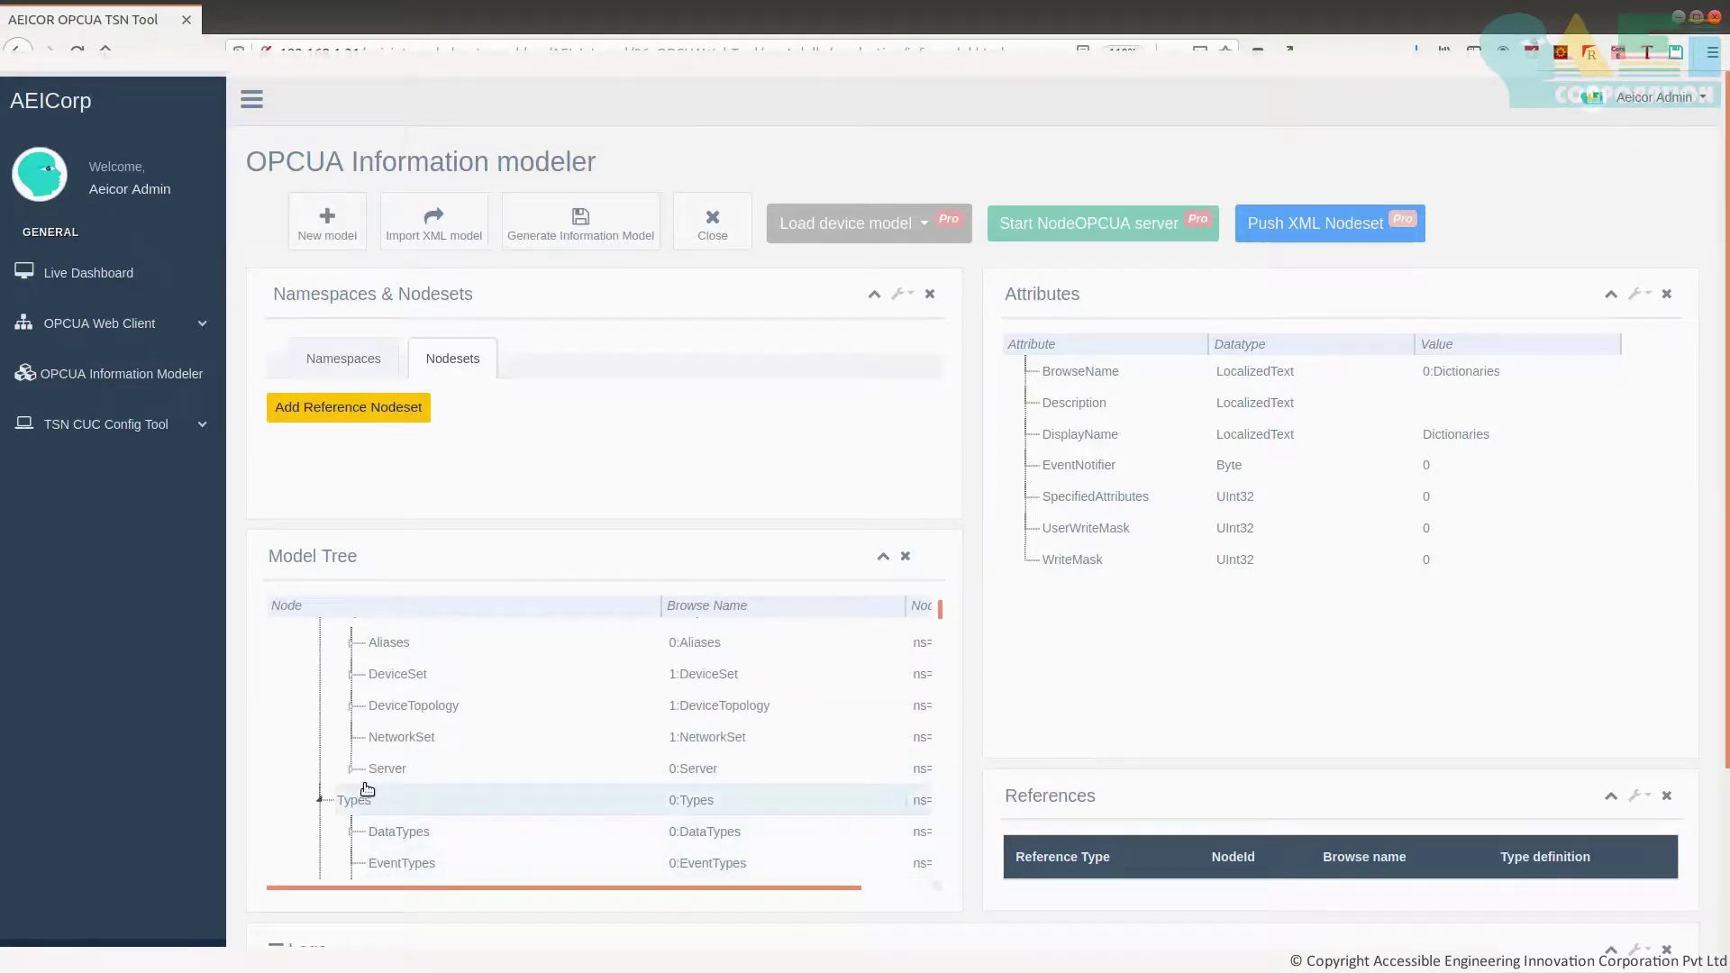
Collapse the Types node and start a new object under Server, with IMM_MES_MouldType as both browse name and display name.
scroll(340, 793, up, 2)
click(320, 853)
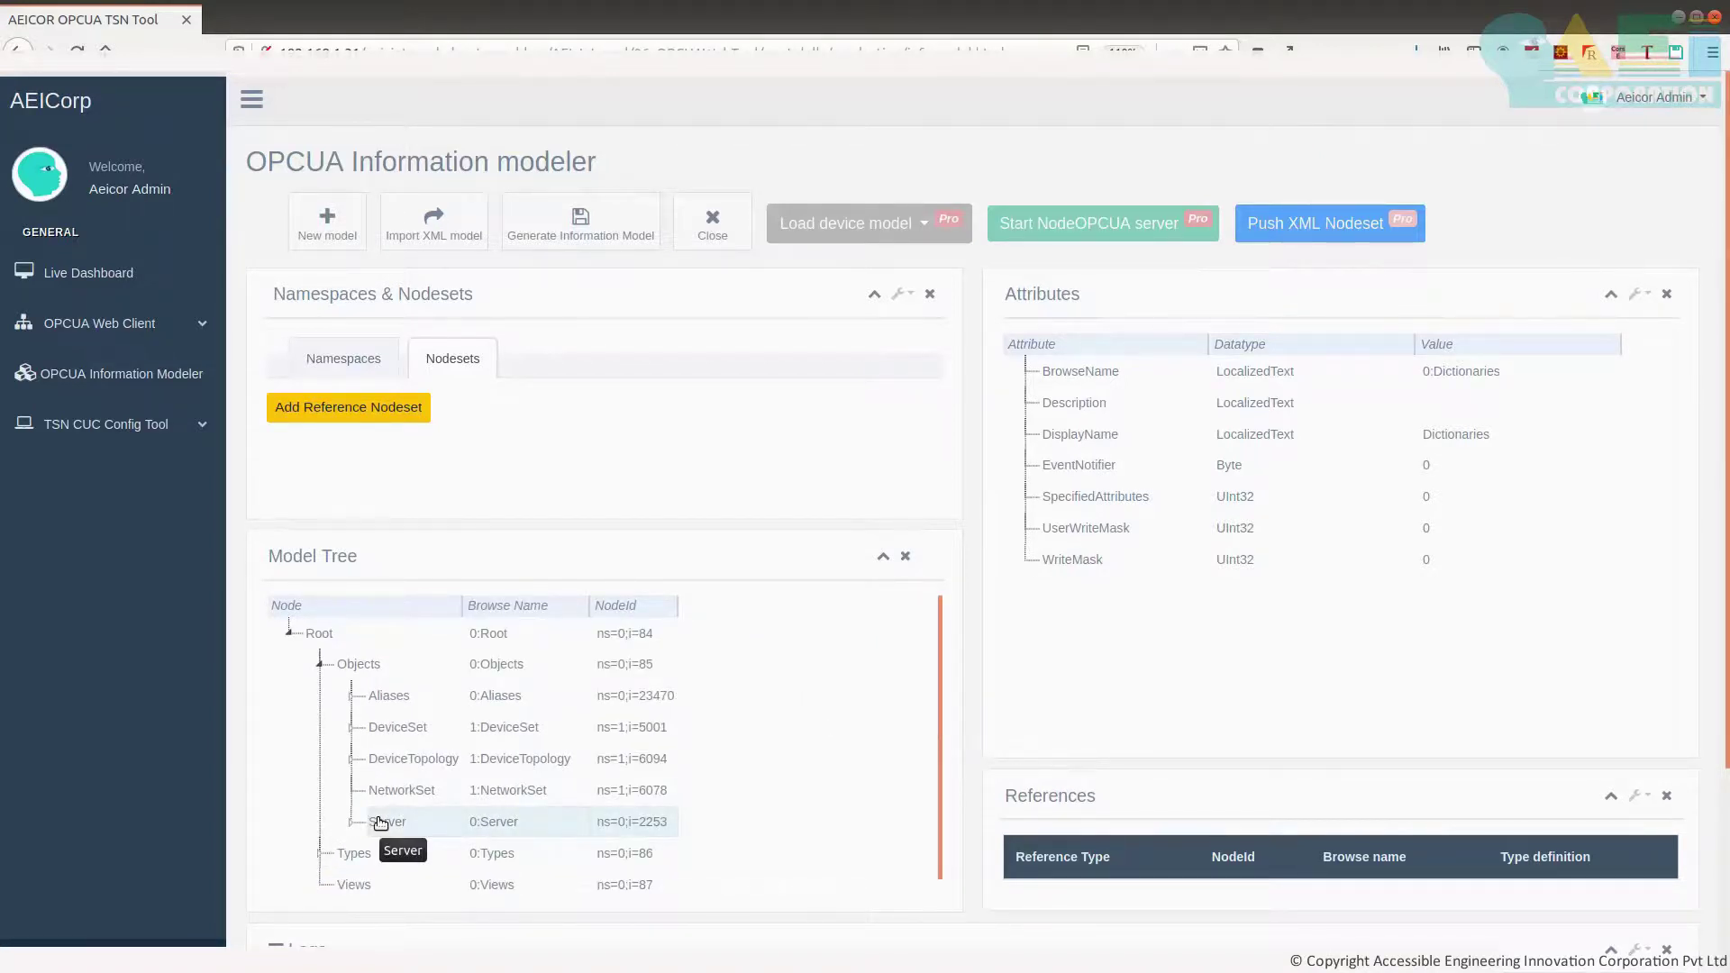
right_click(380, 822)
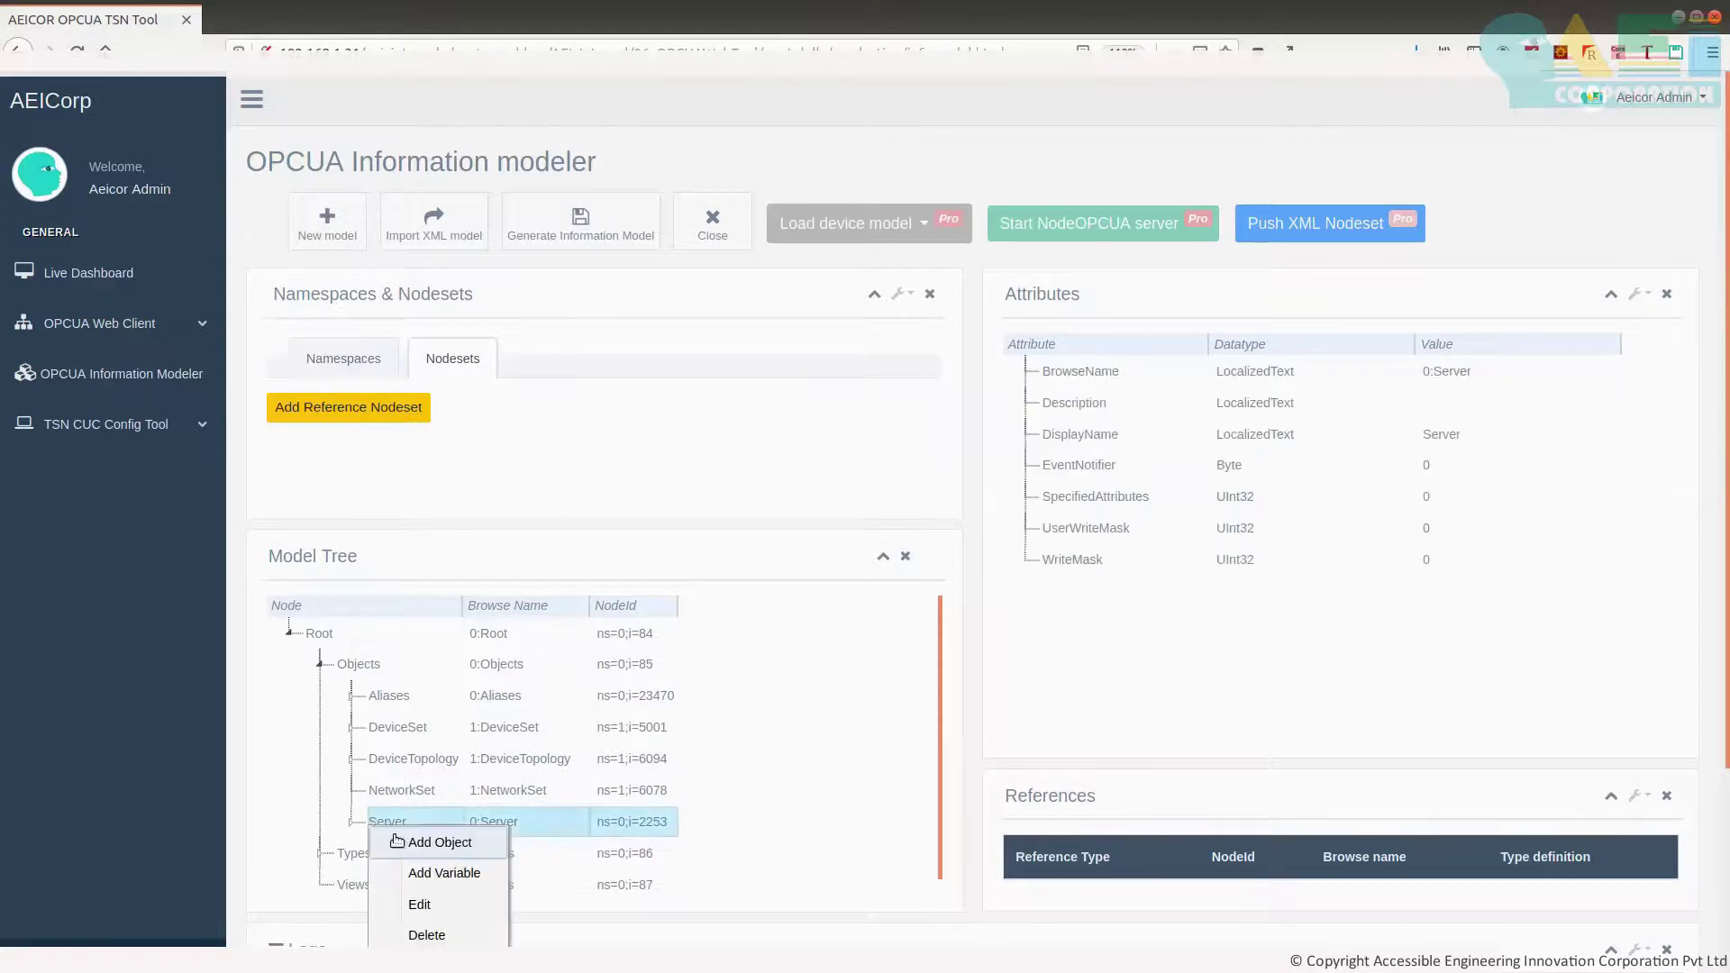
click(435, 843)
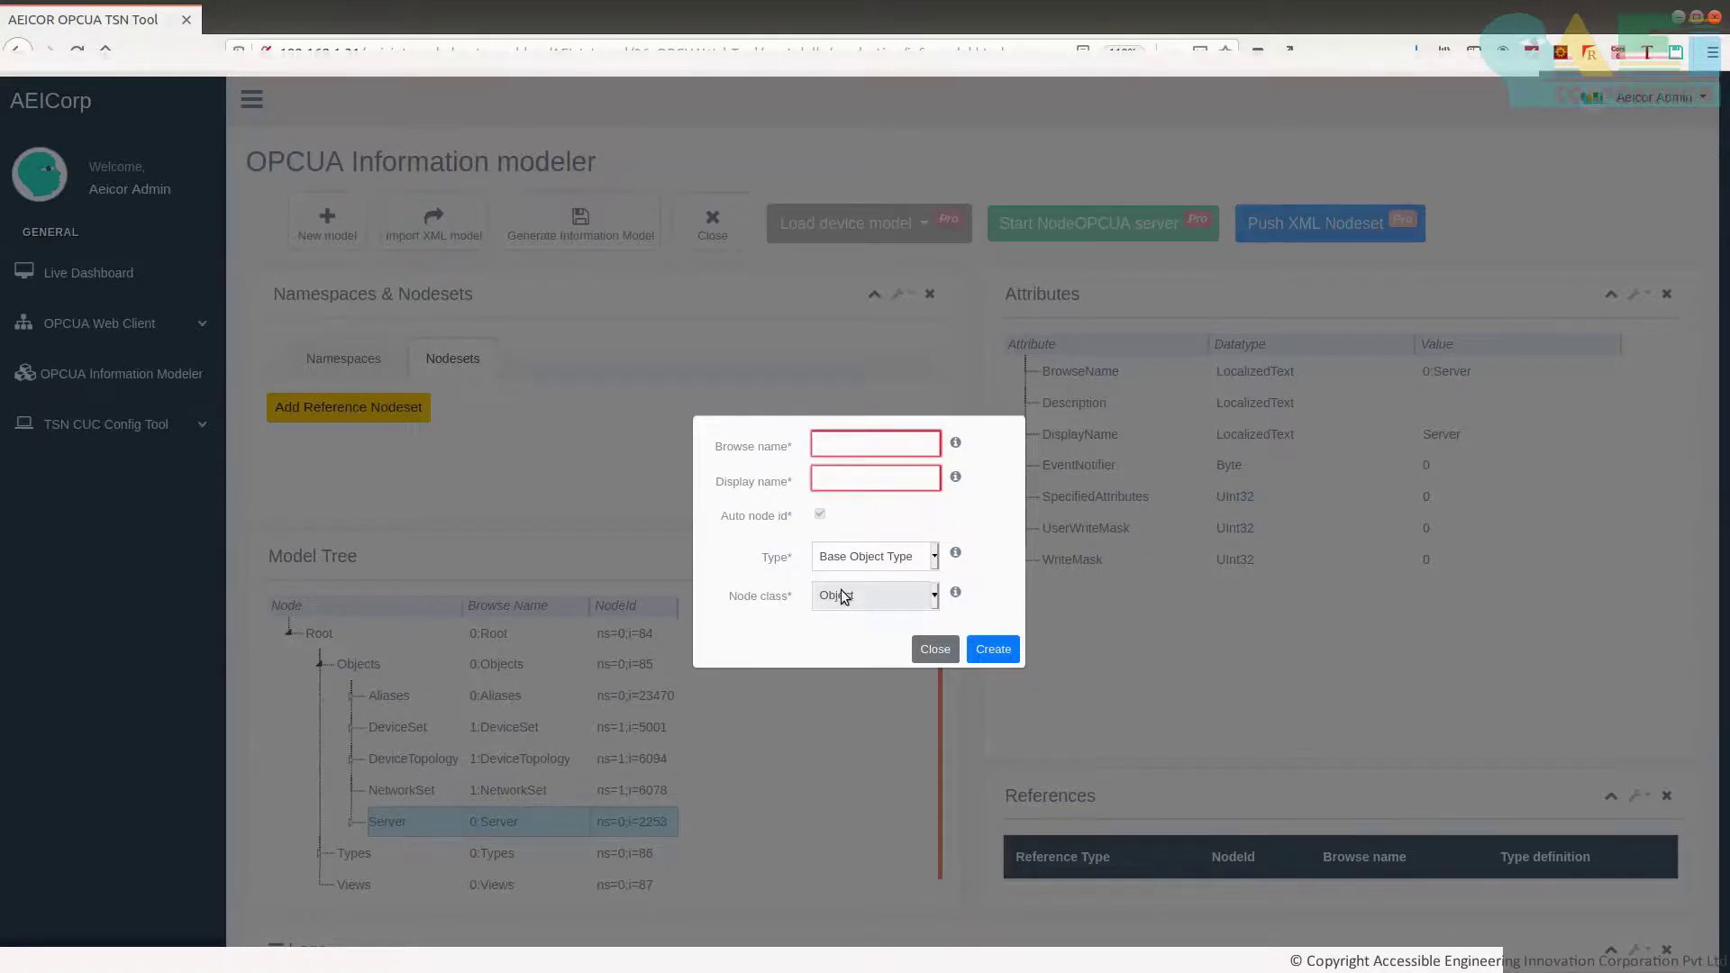
click(869, 447)
text(IMM_ME)
text(S_MouldTy)
text(pe)
key(ctrl+a)
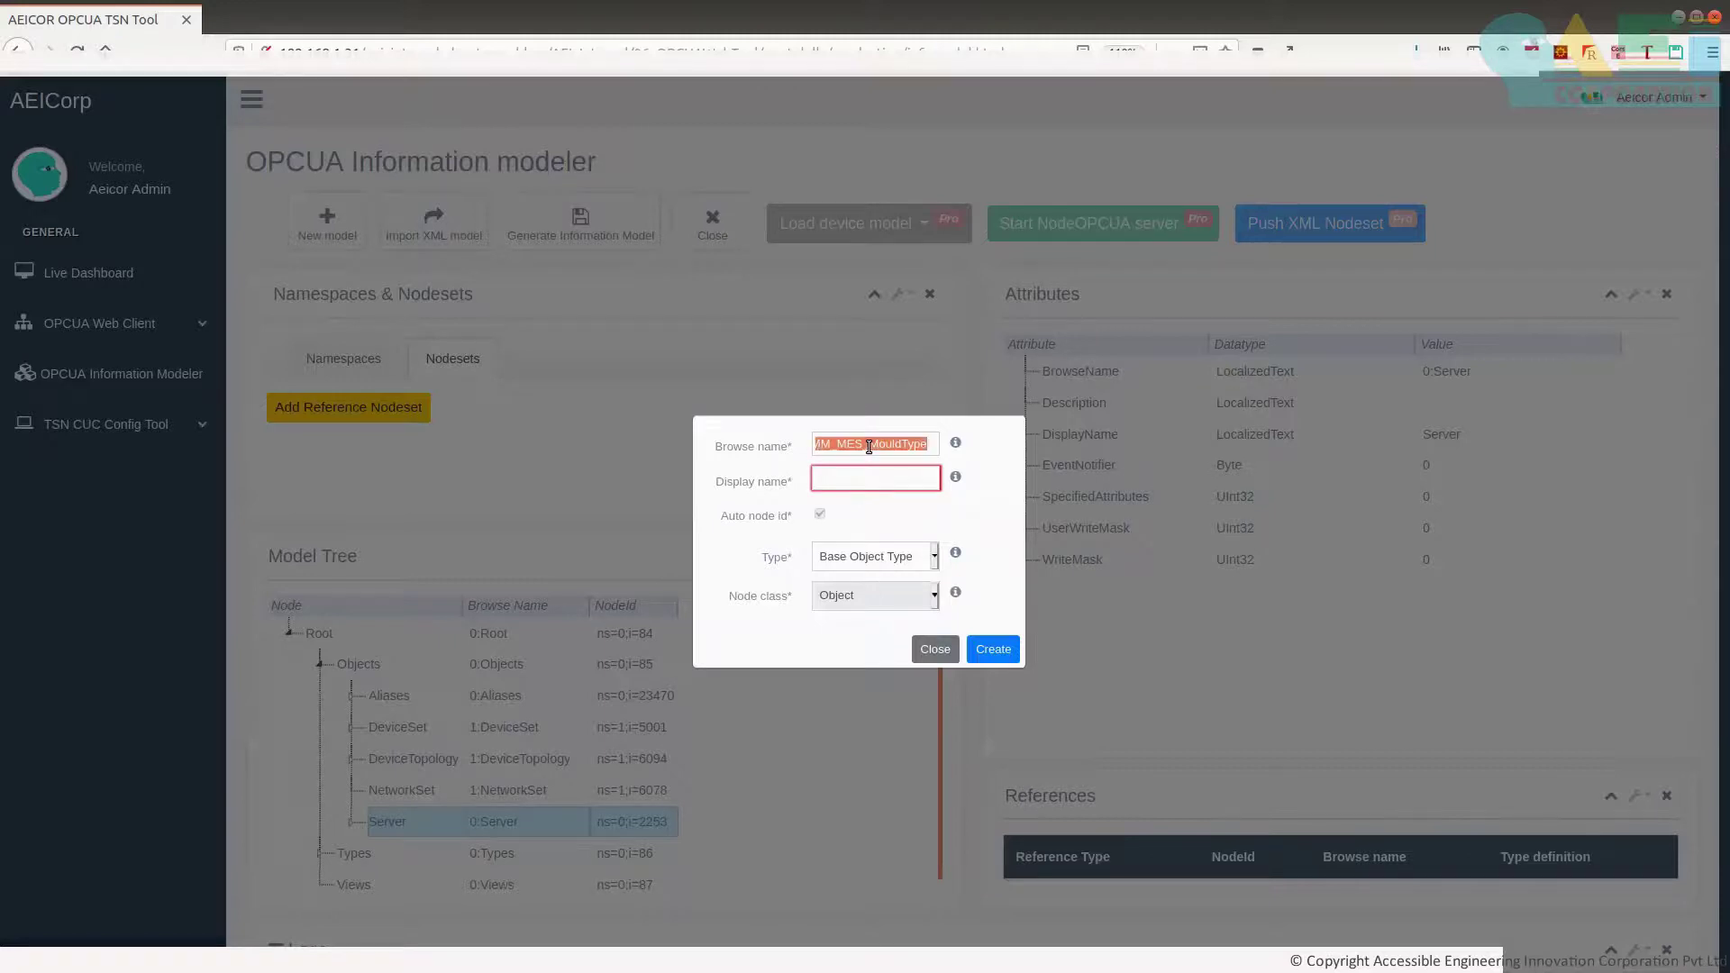
key(ctrl+c)
click(867, 478)
key(ctrl+v)
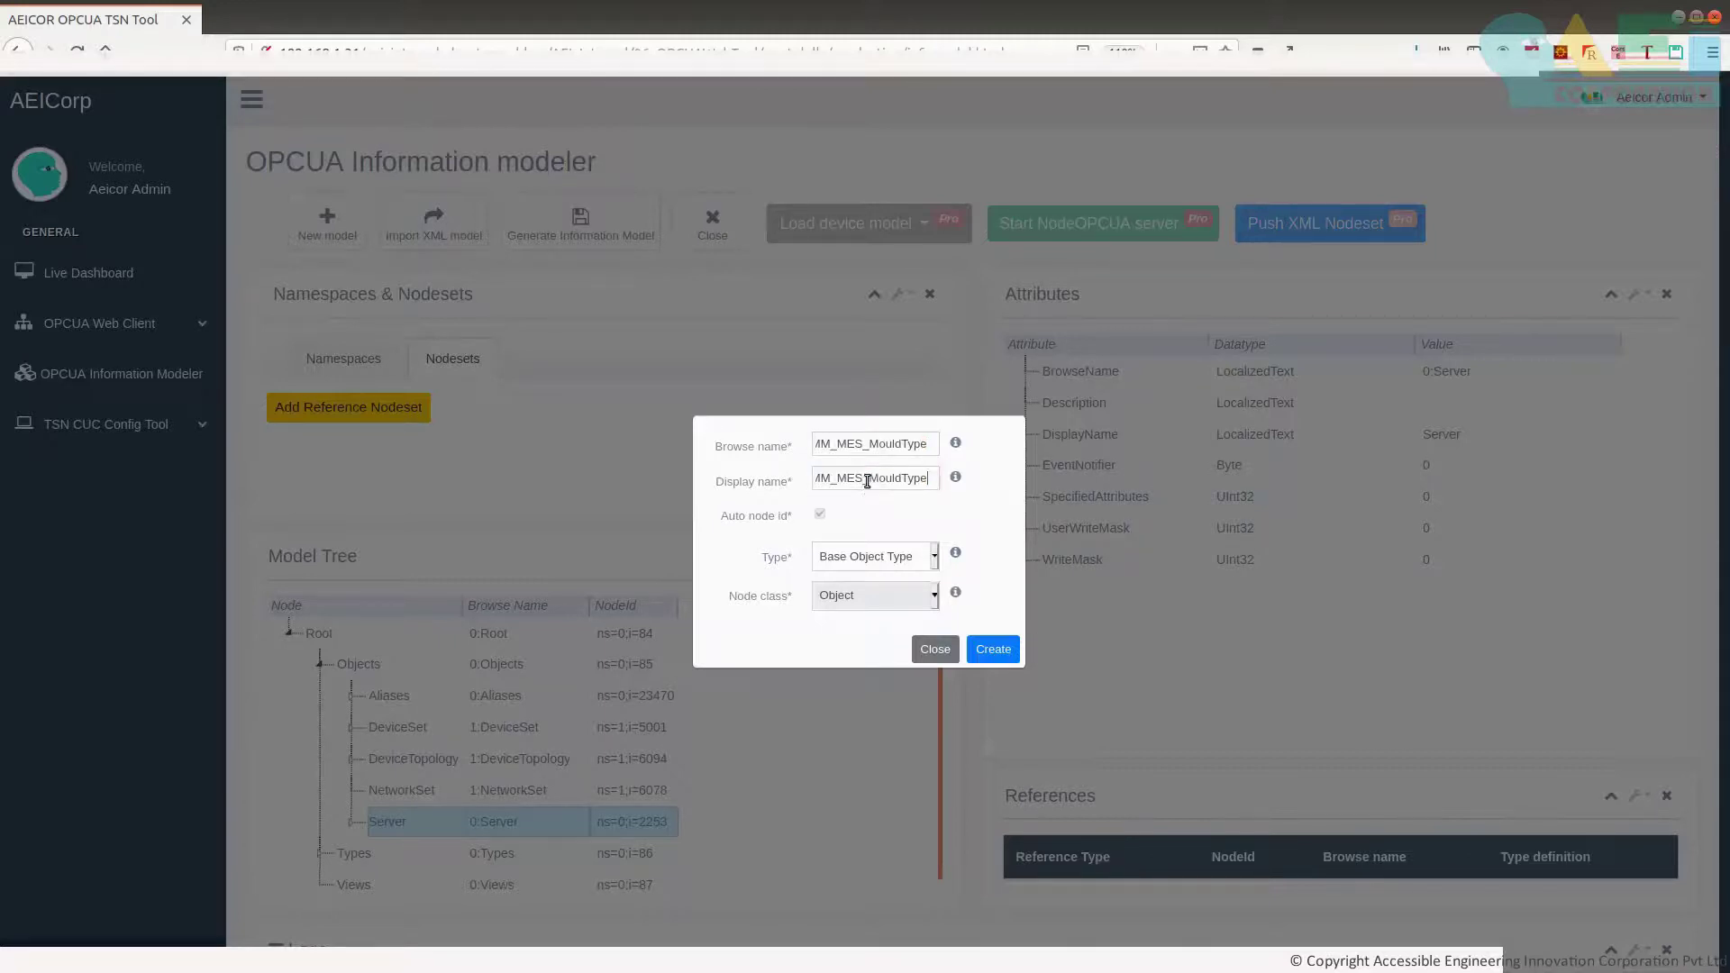
Choose MouldType under BaseObjectType as the new object's type and create the object.
click(888, 556)
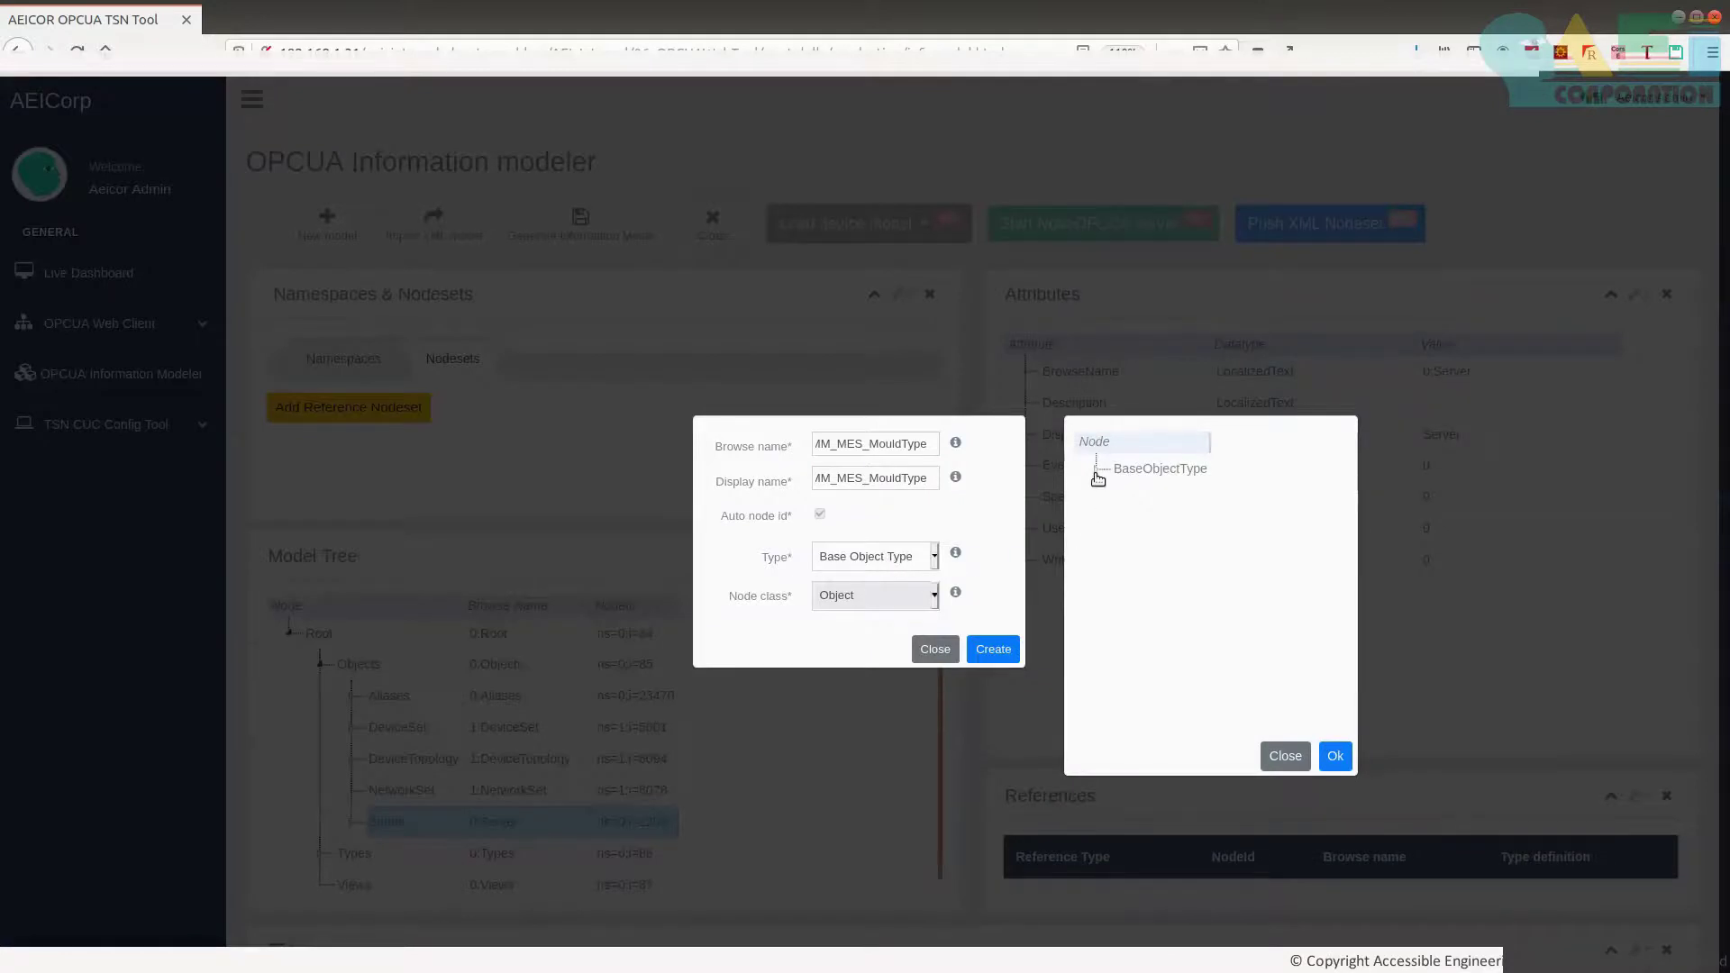
click(1097, 478)
scroll(1186, 631, down, 3)
scroll(1186, 631, down, 10)
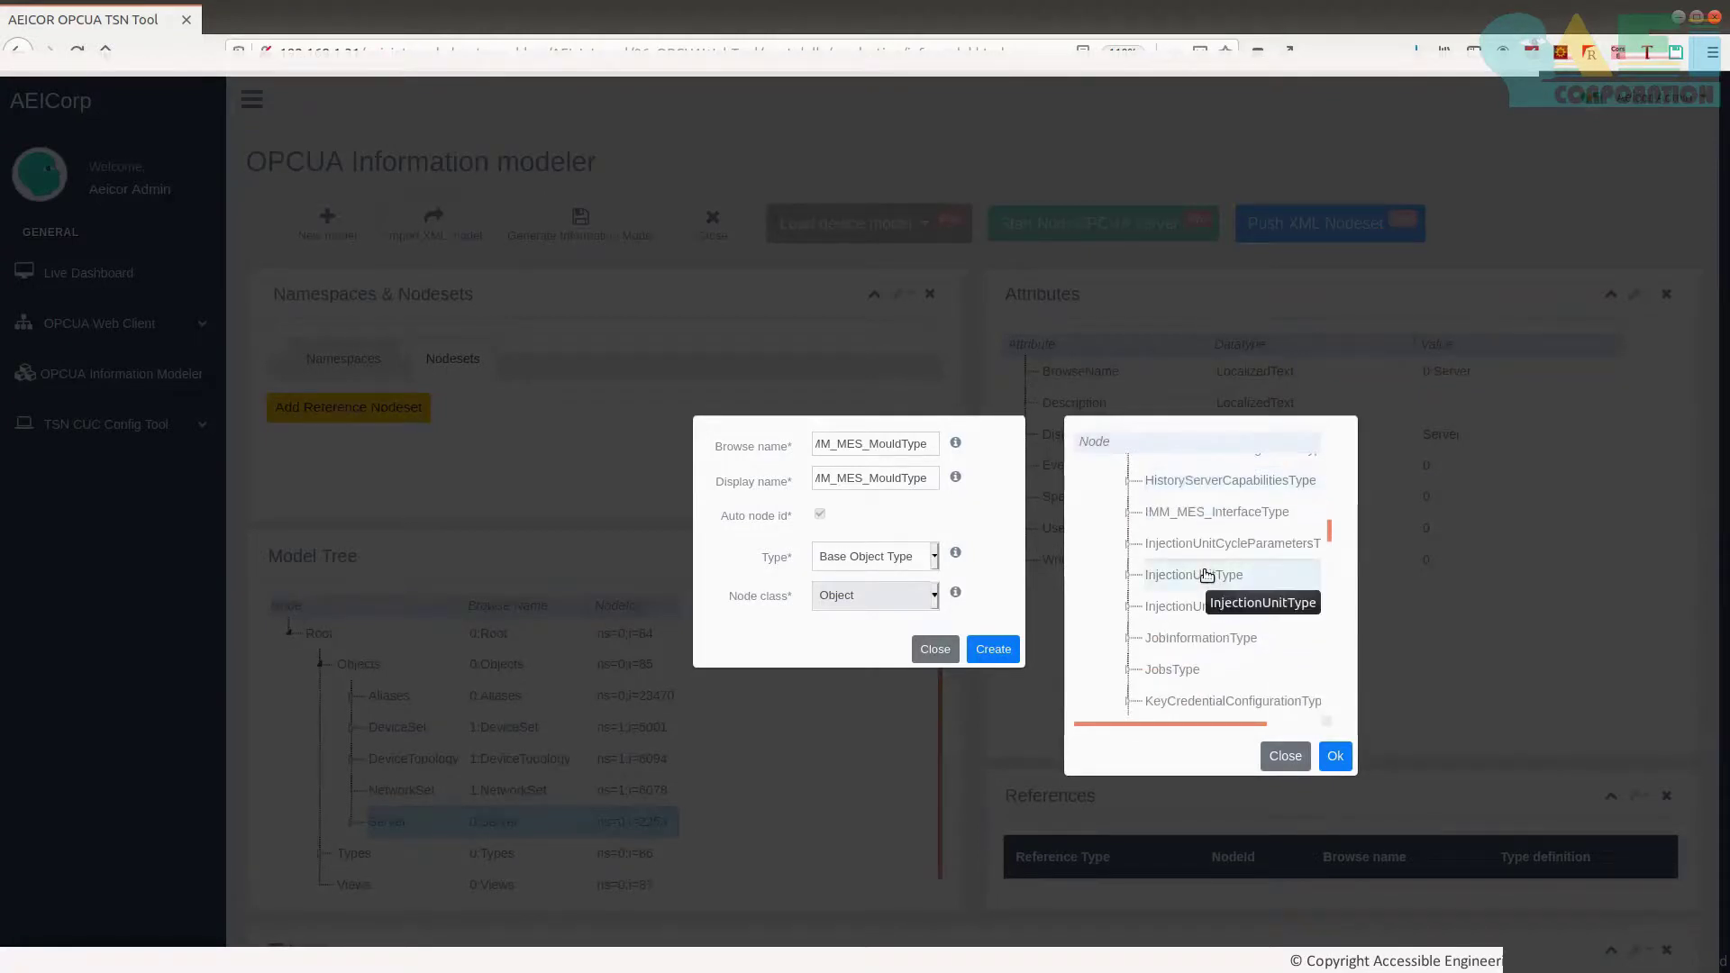
scroll(1203, 575, down, 8)
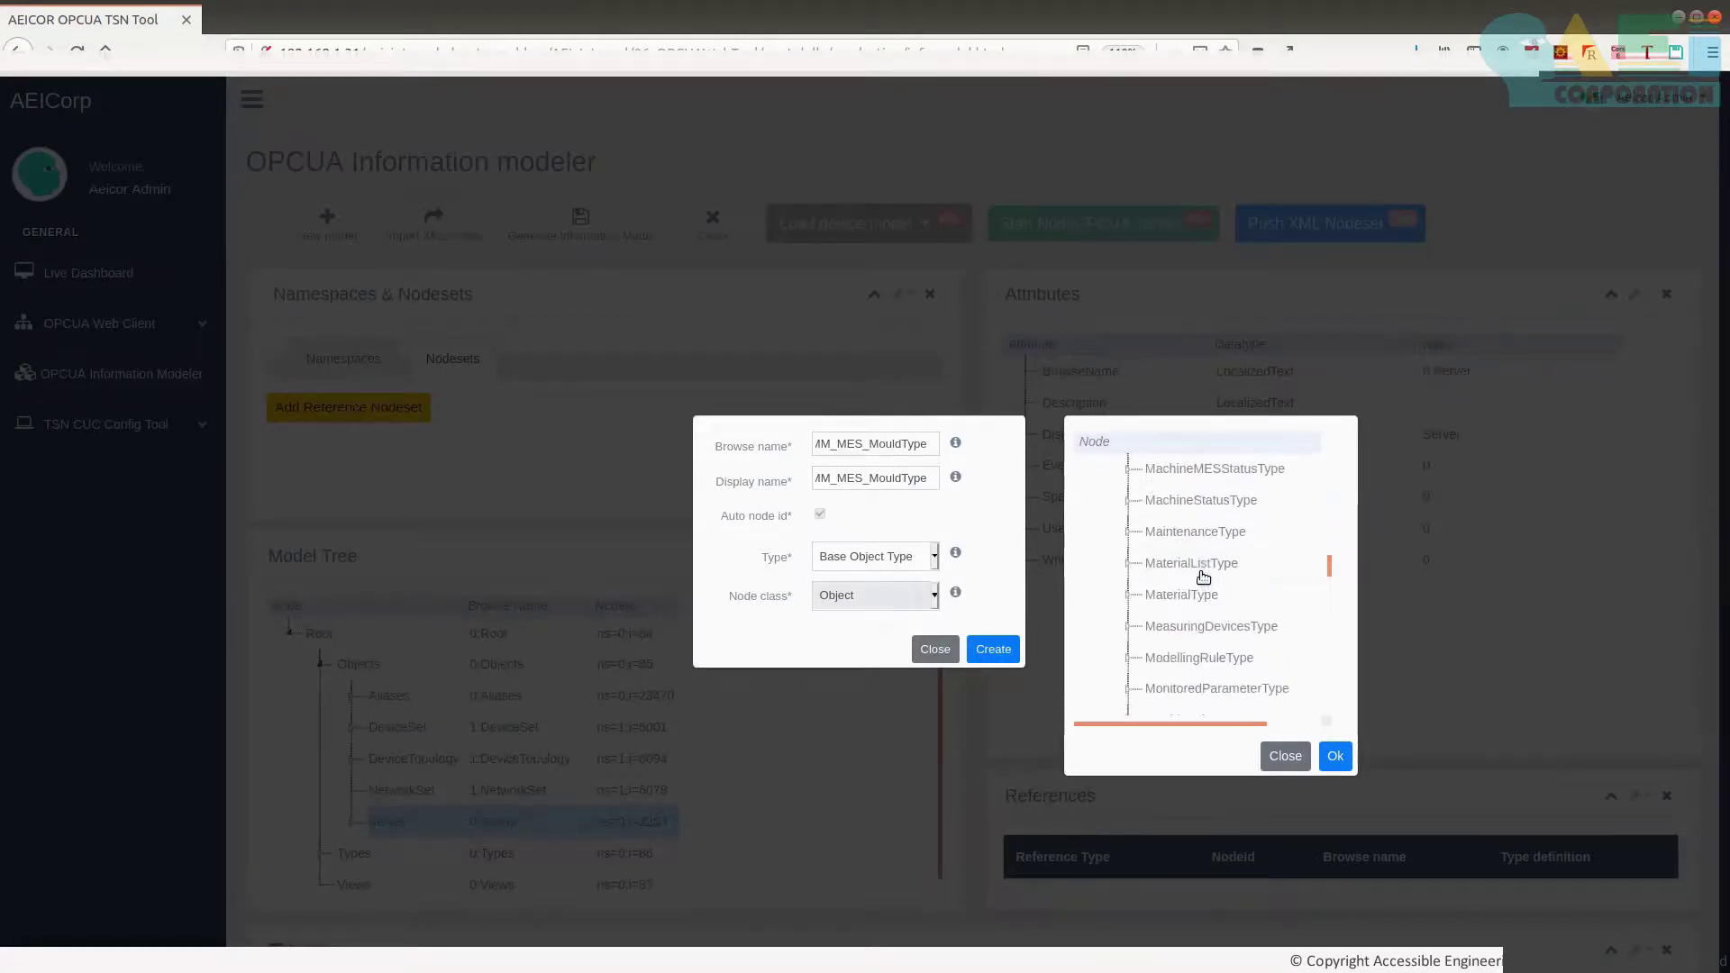
scroll(1200, 563, up, 3)
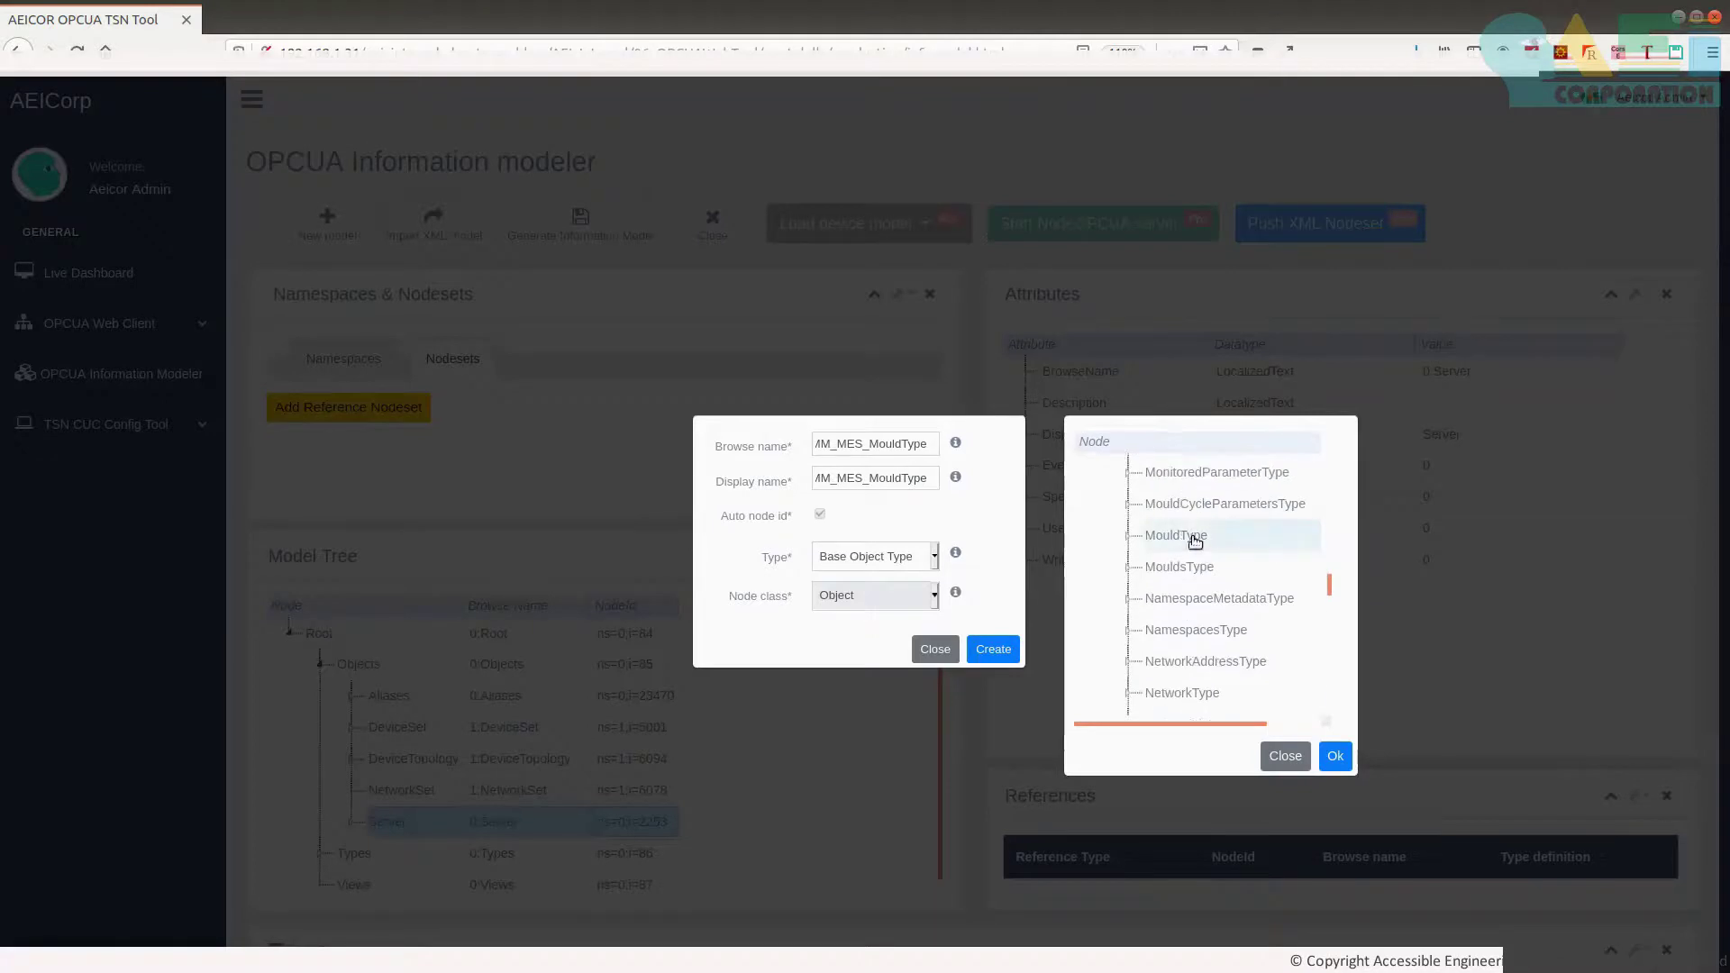
click(1195, 537)
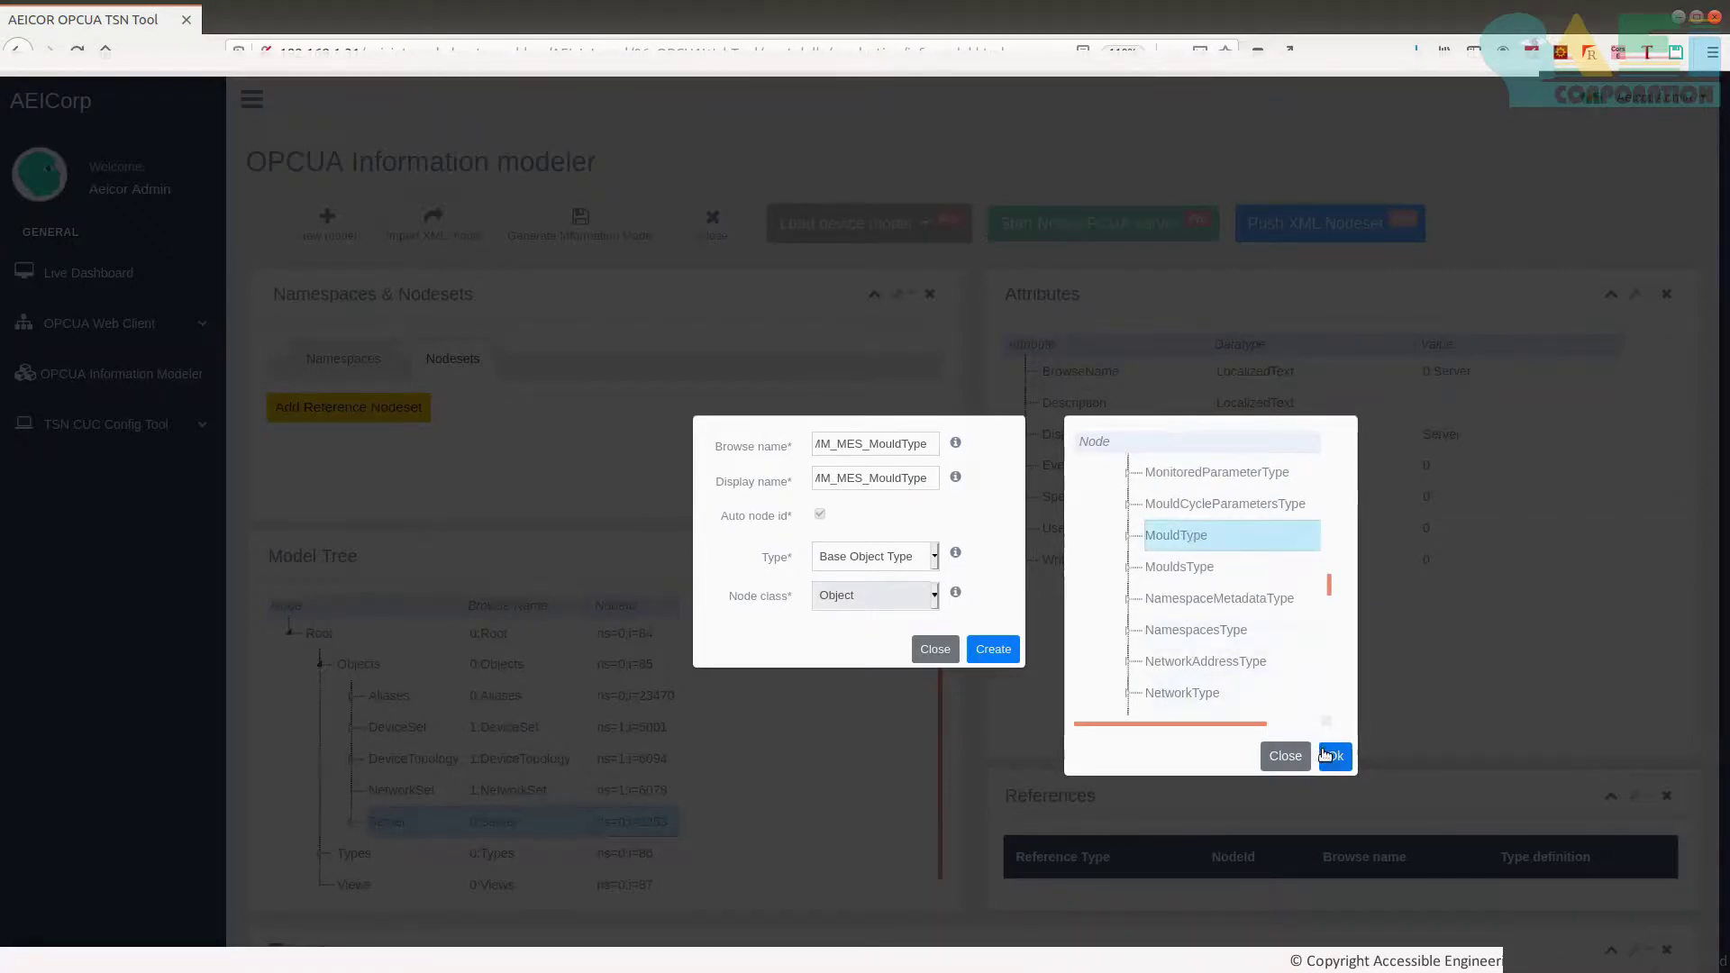
click(1335, 757)
click(989, 645)
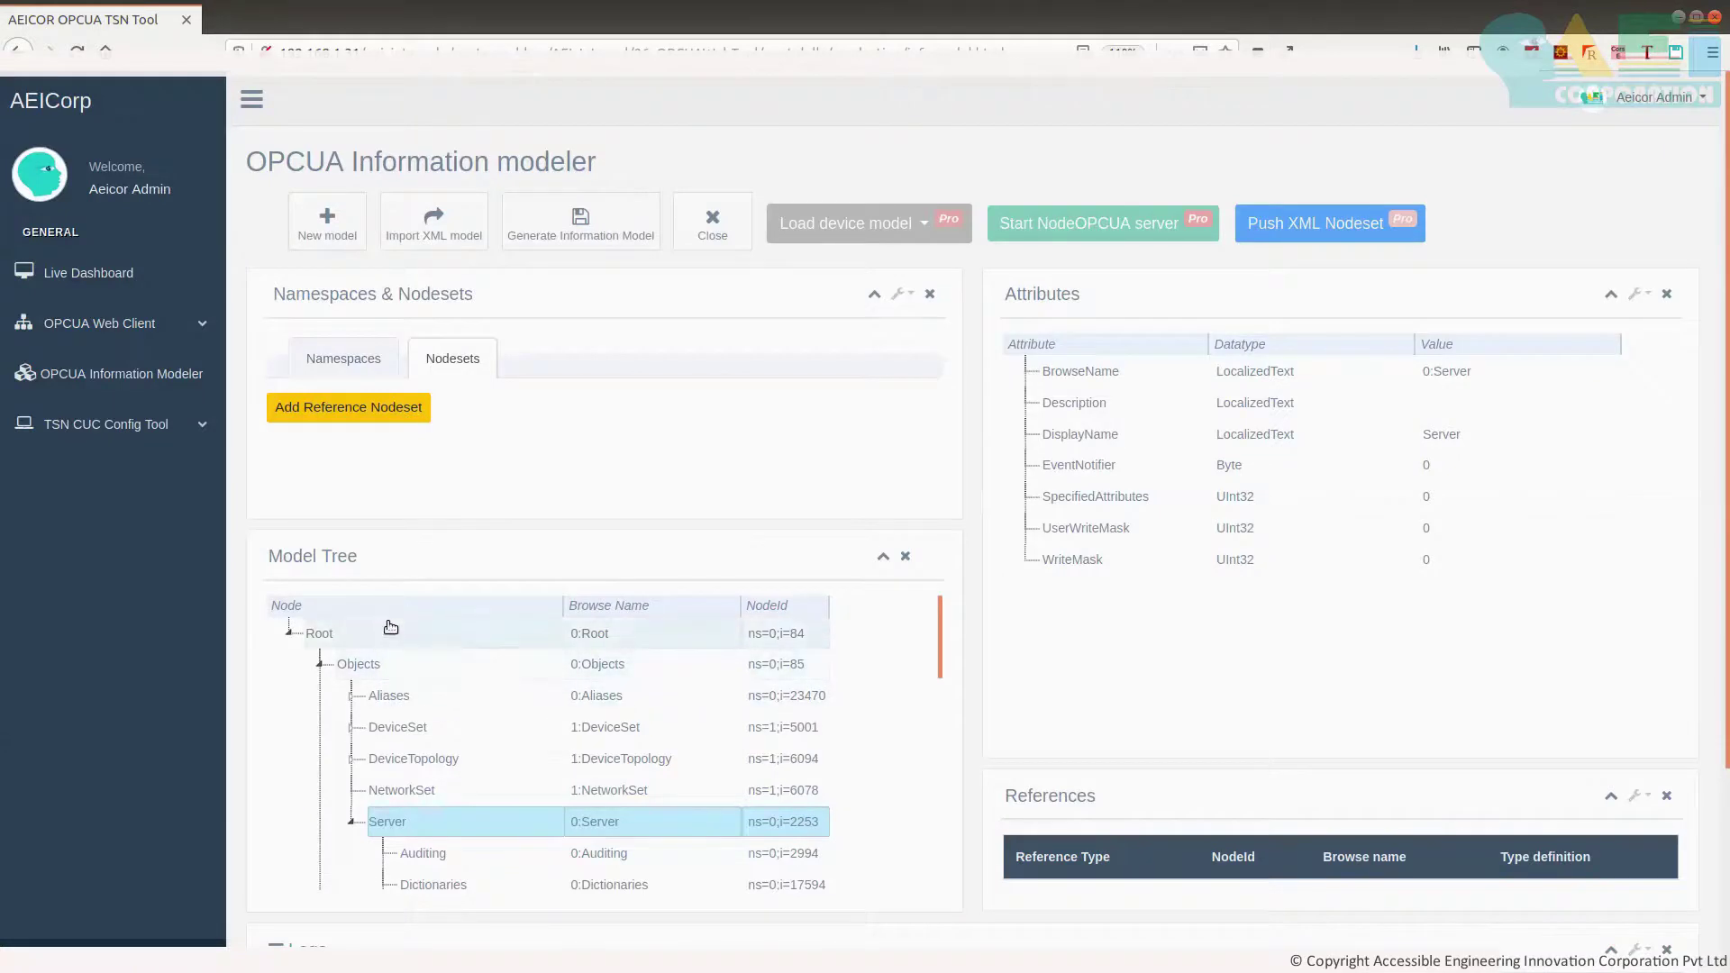
Sort the model tree by node name, expand IMM_MES_MouldType under Server and inspect its attributes.
click(402, 606)
click(400, 604)
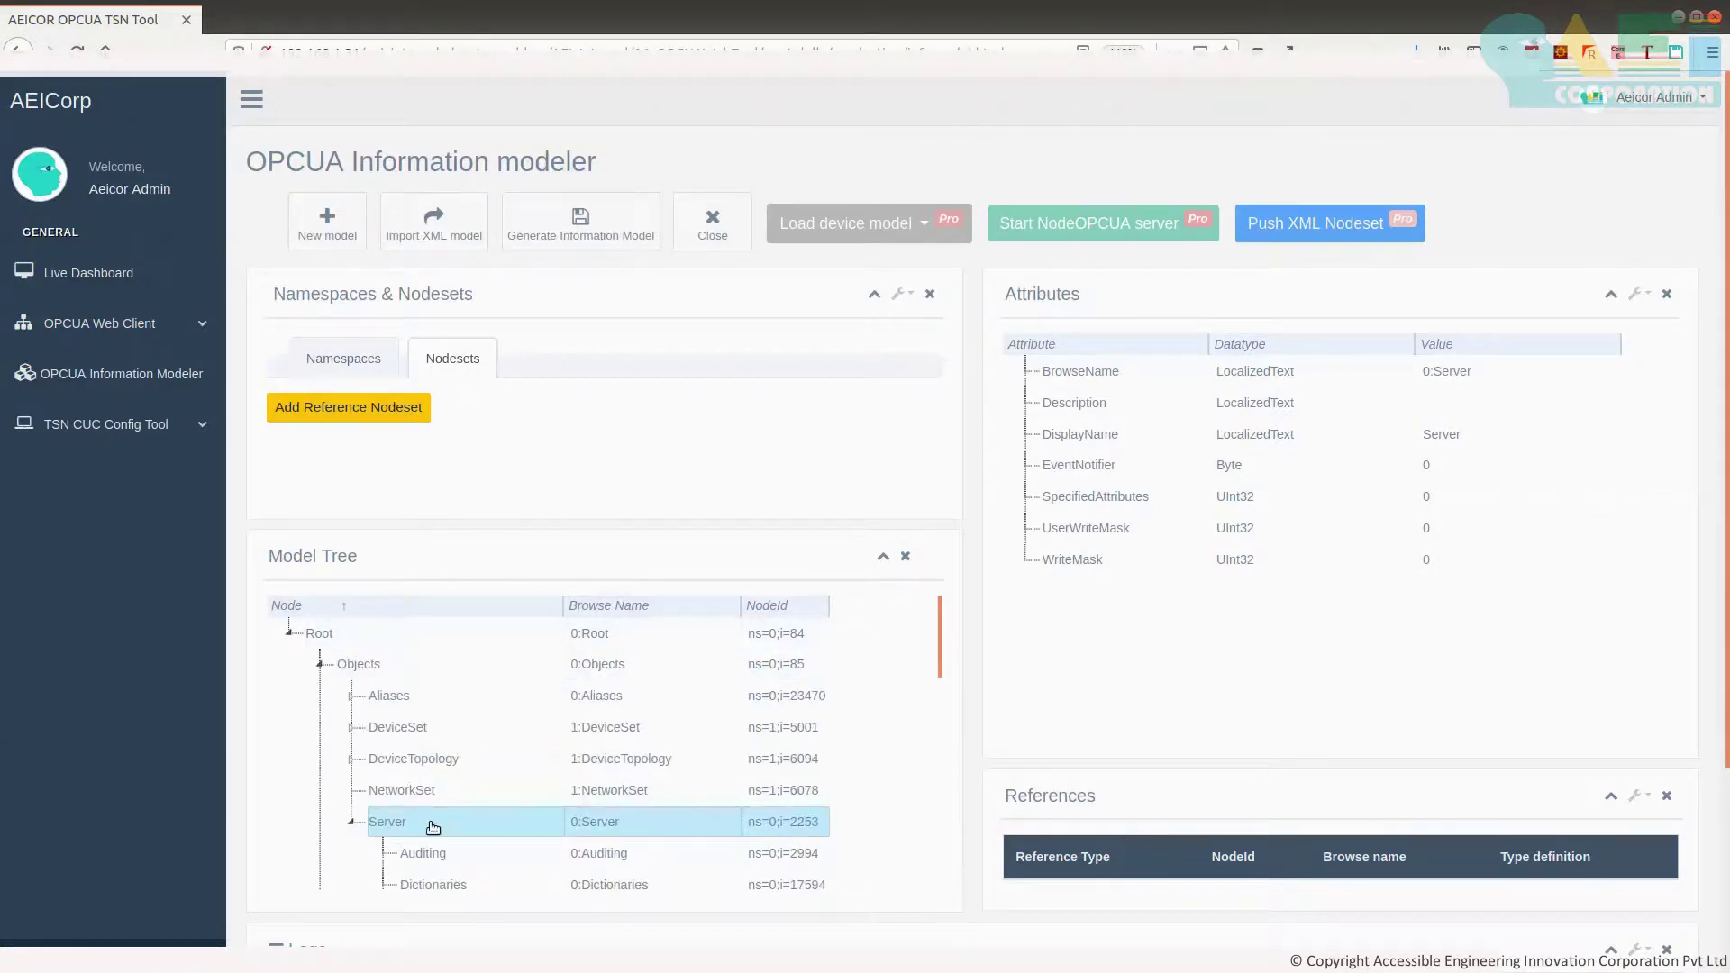
scroll(435, 820, down, 3)
scroll(436, 820, down, 2)
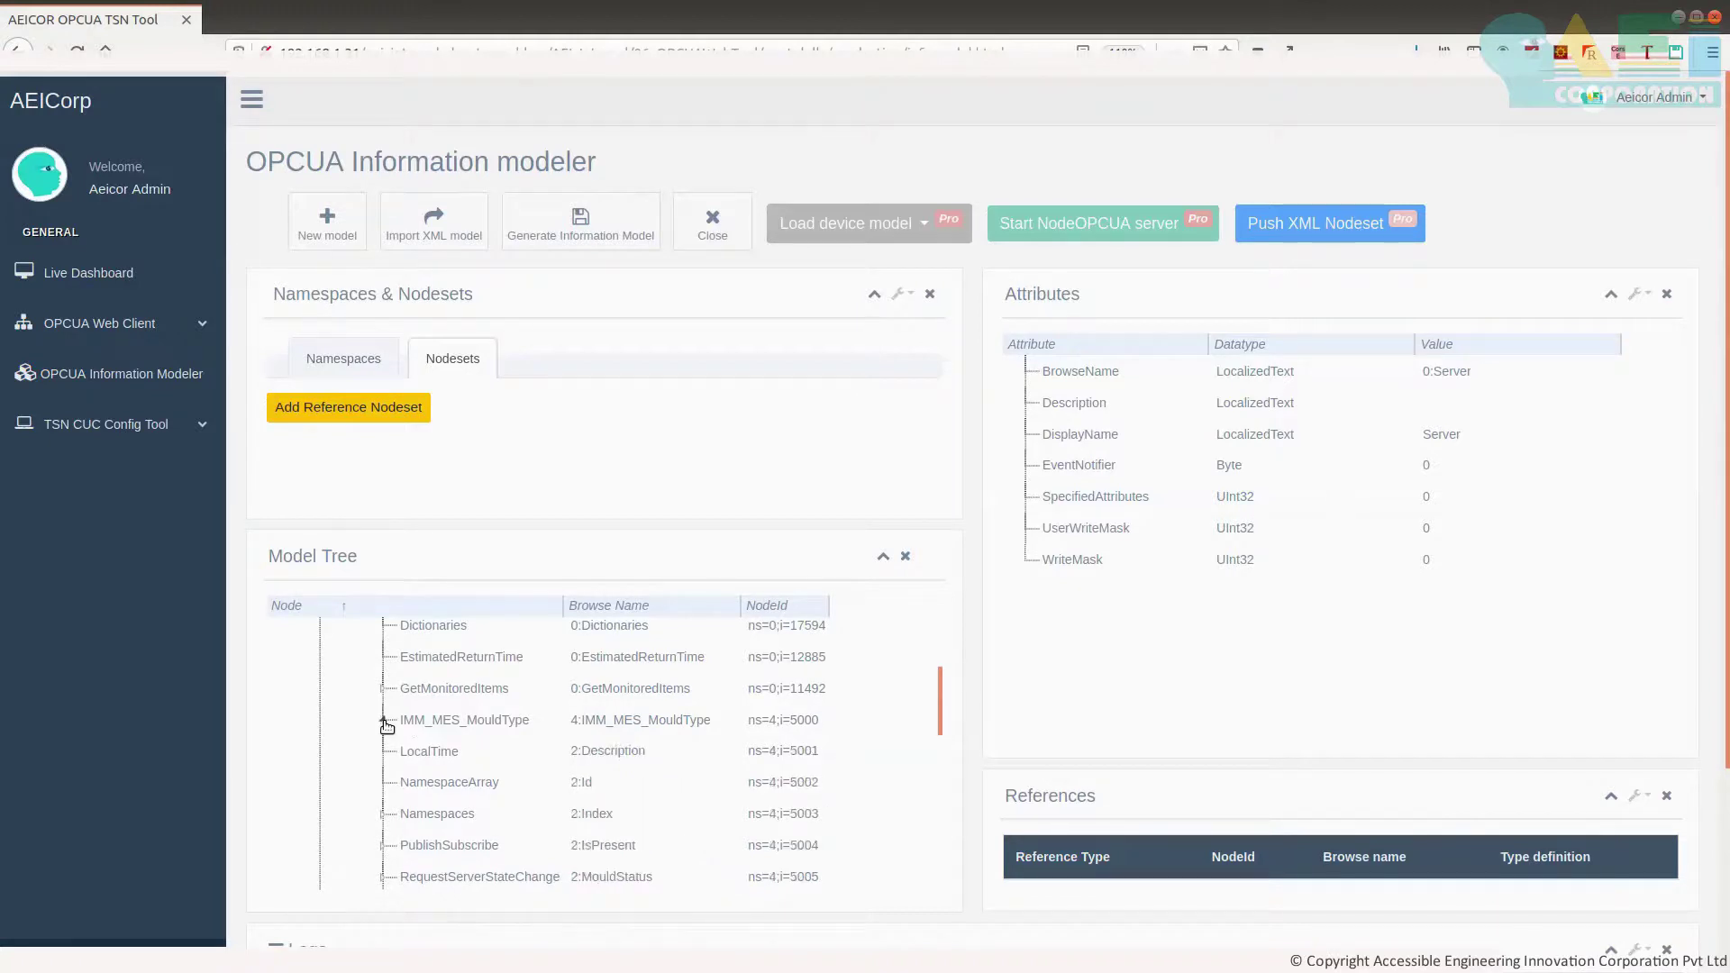
click(385, 723)
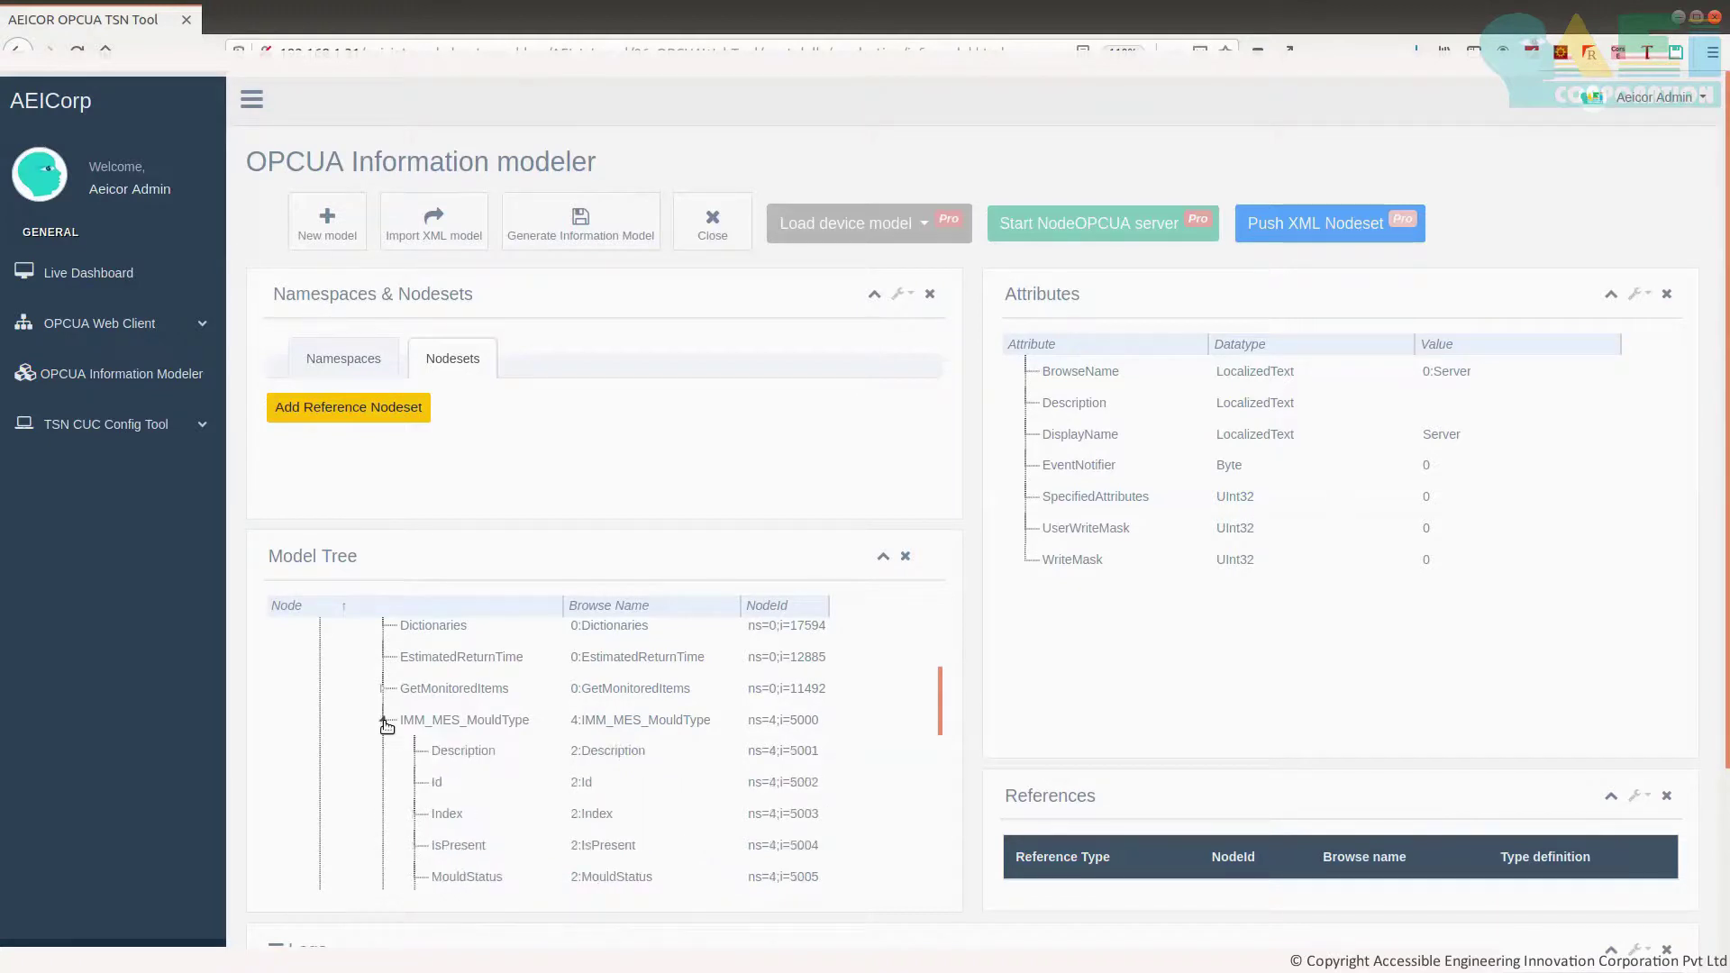
click(465, 726)
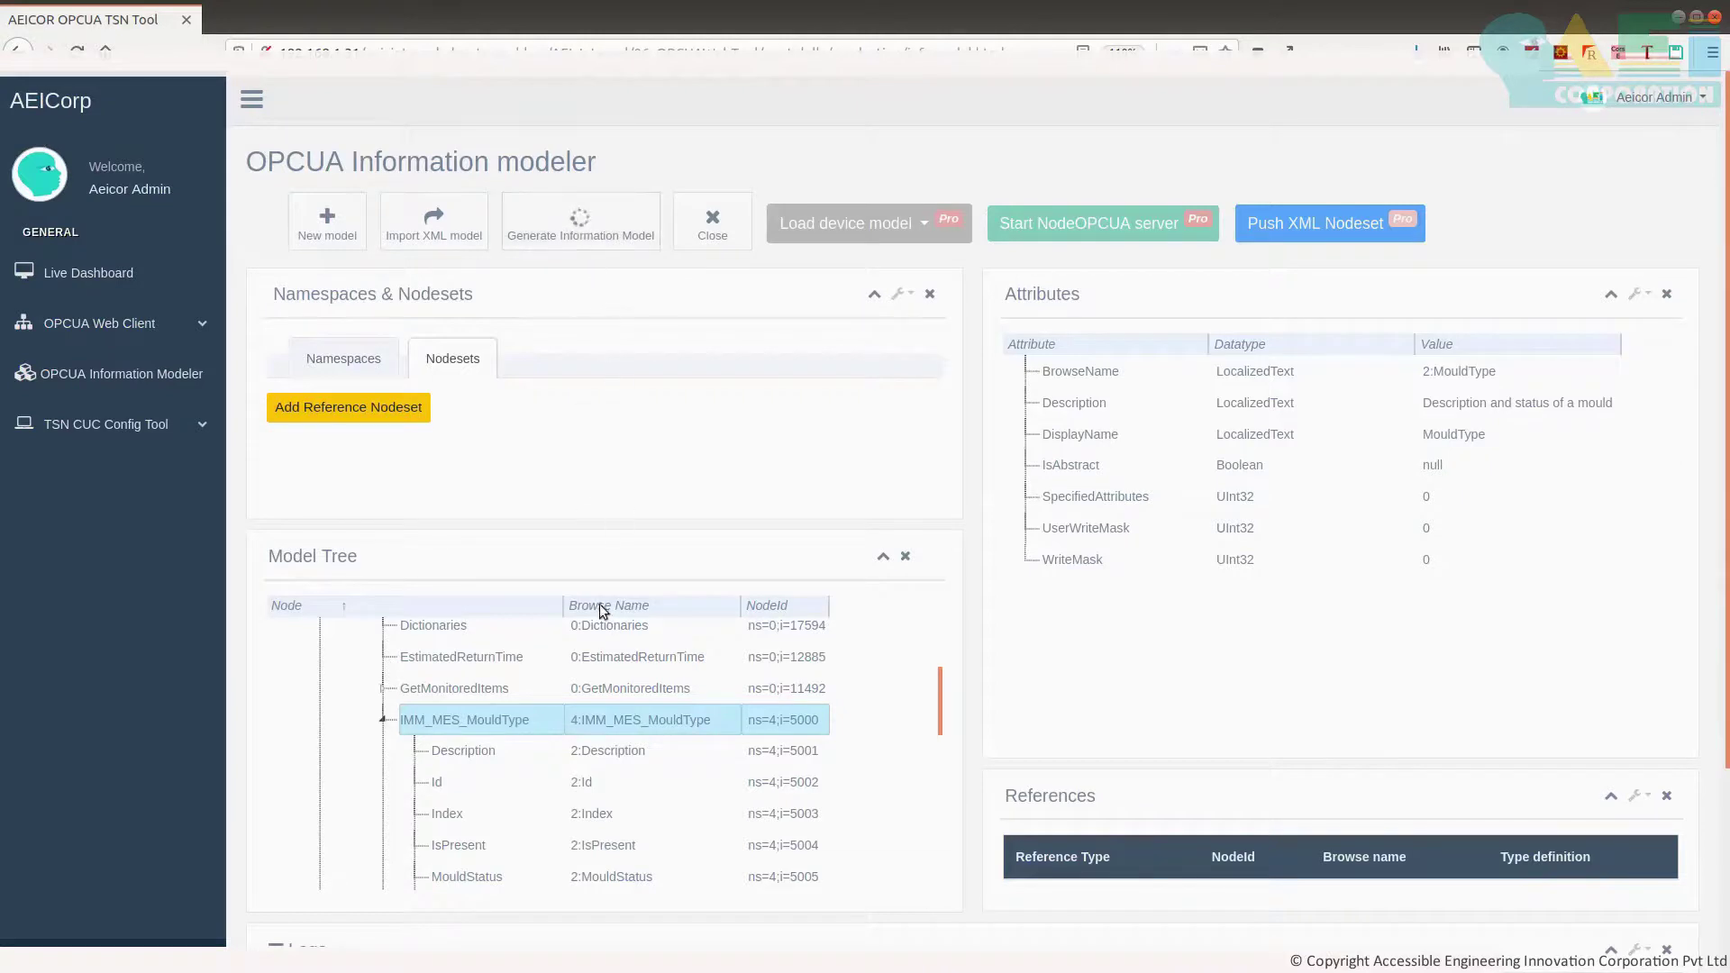
Generate the information model, save IMM_MES_Configuration.zip and show the file in its download folder.
click(592, 770)
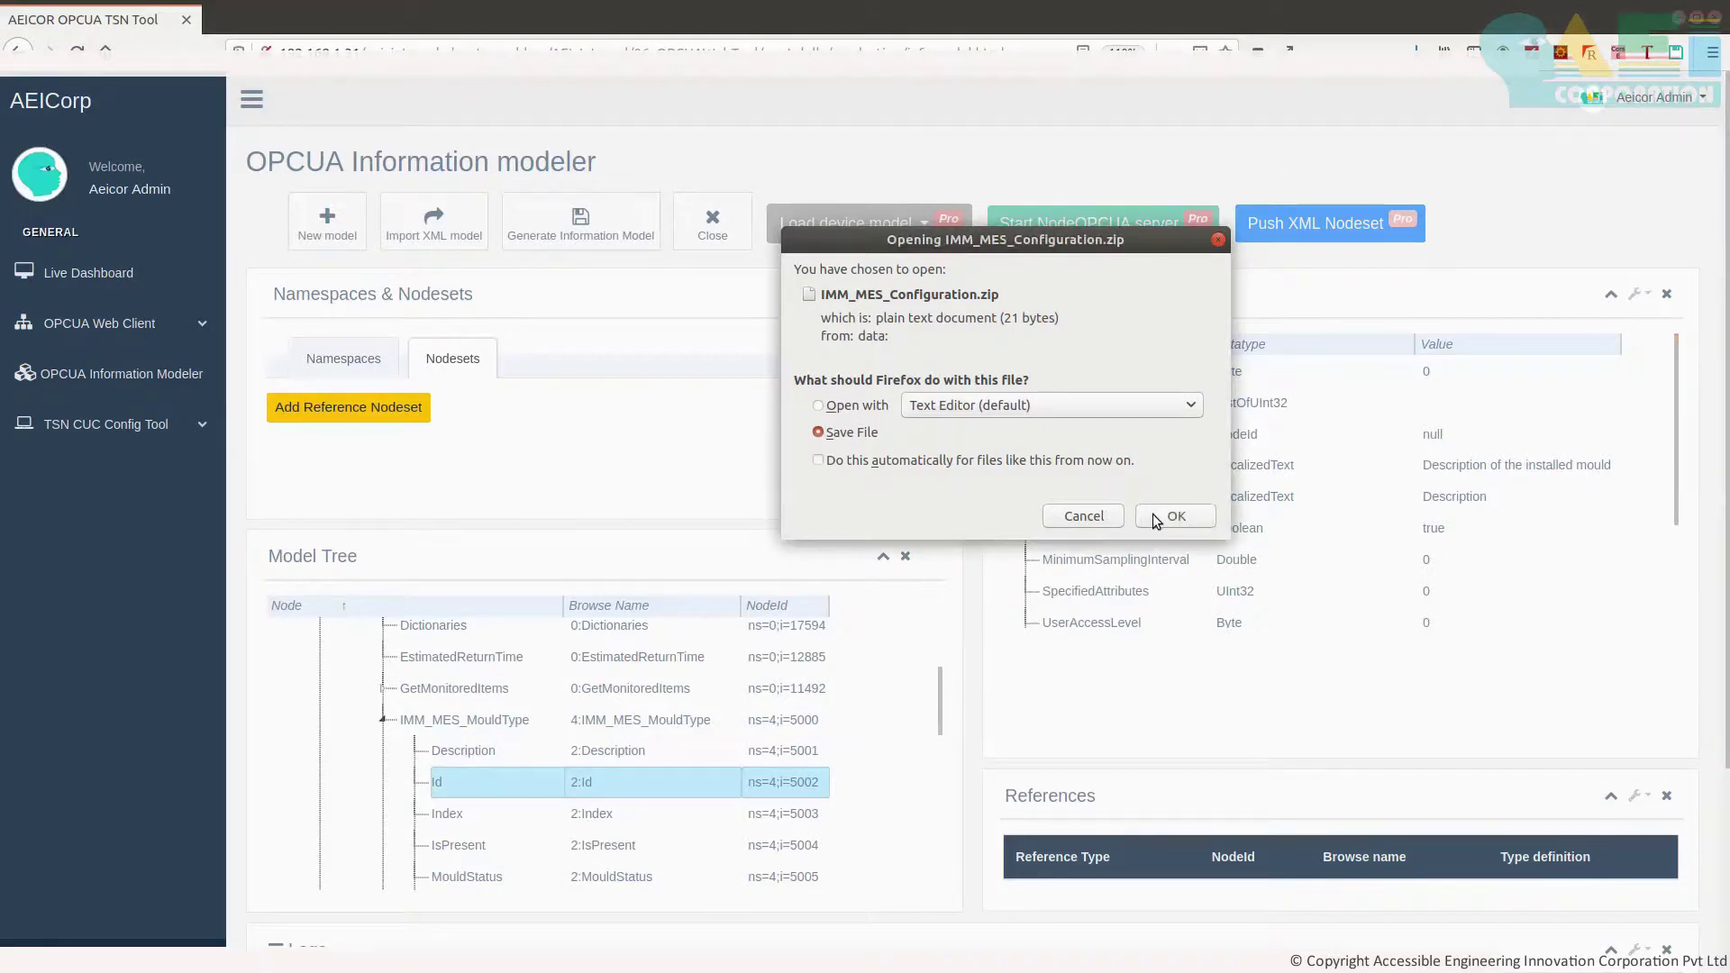
click(1156, 519)
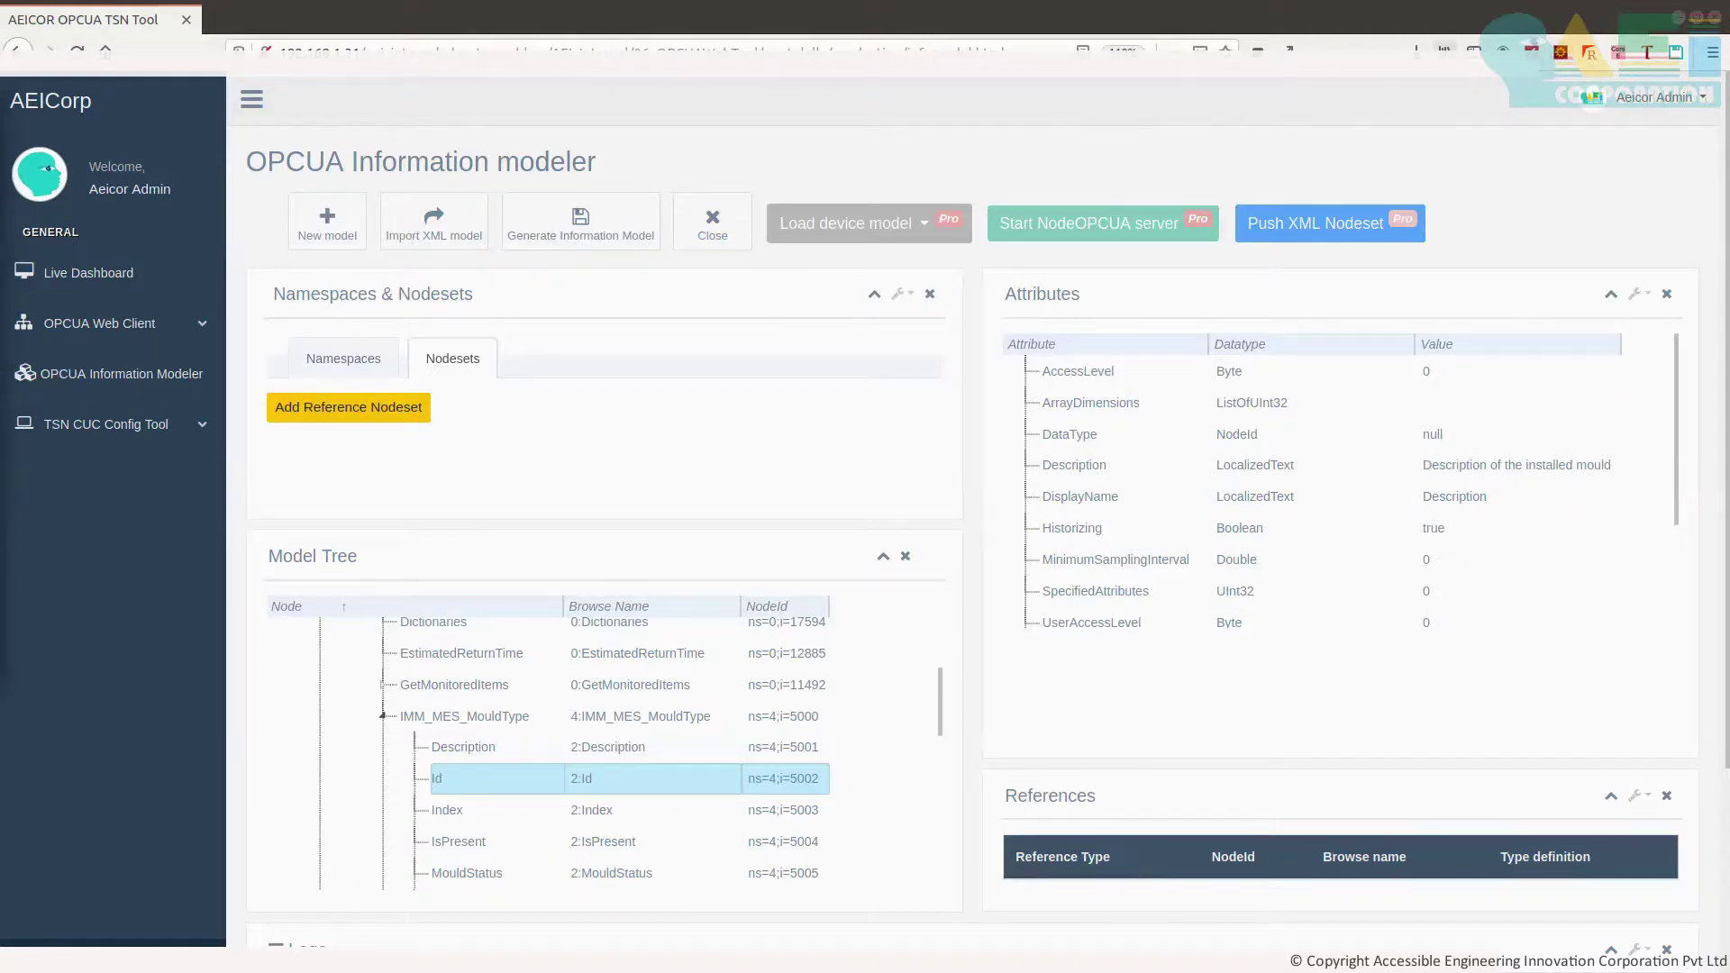
click(1416, 47)
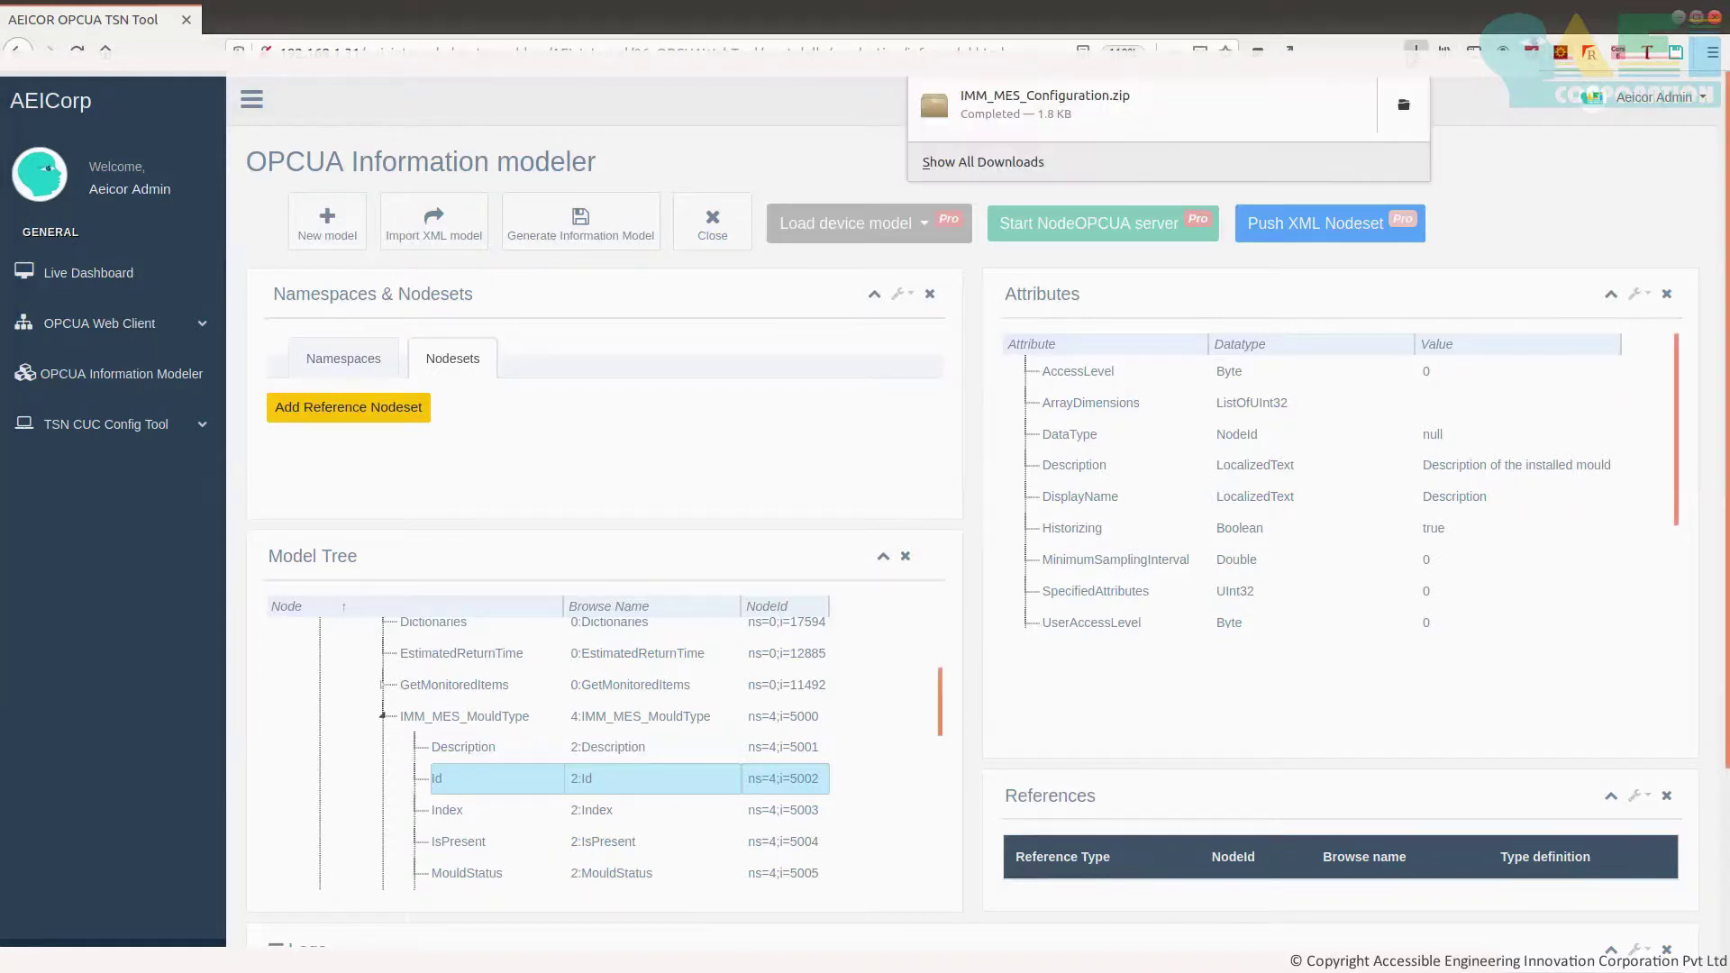
click(1408, 107)
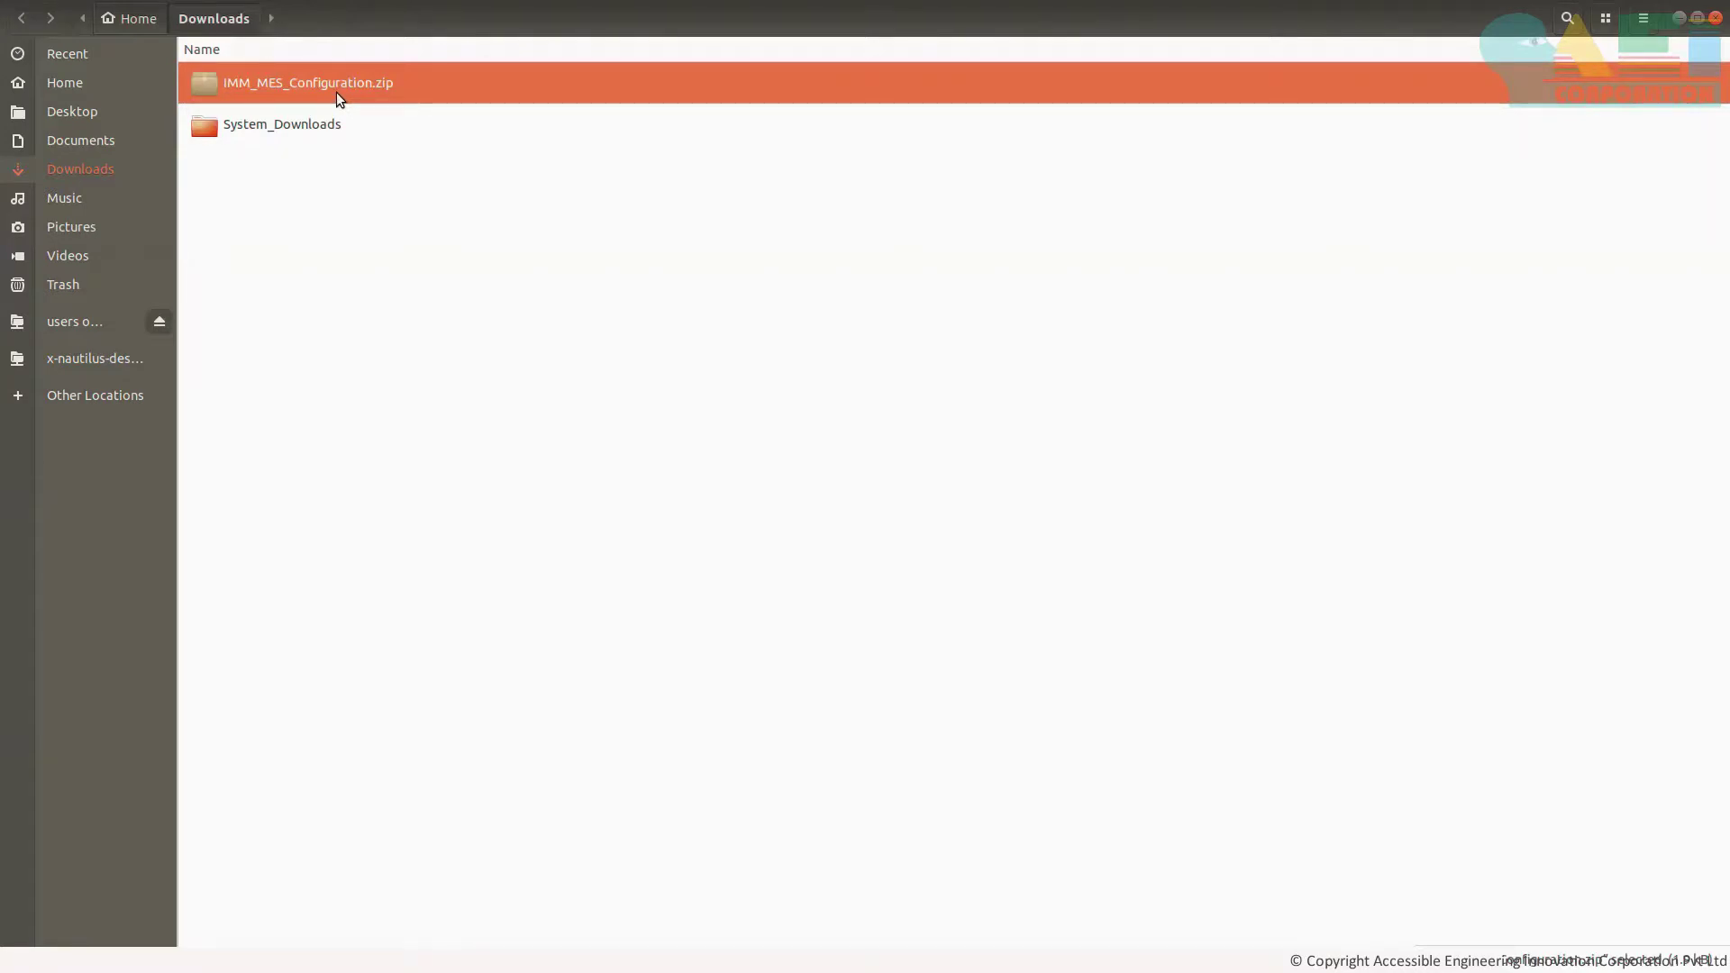
Extract IMM_MES_Configuration.zip in the Downloads folder and open the extracted IMM_MES_Configuration folder.
right_click(337, 92)
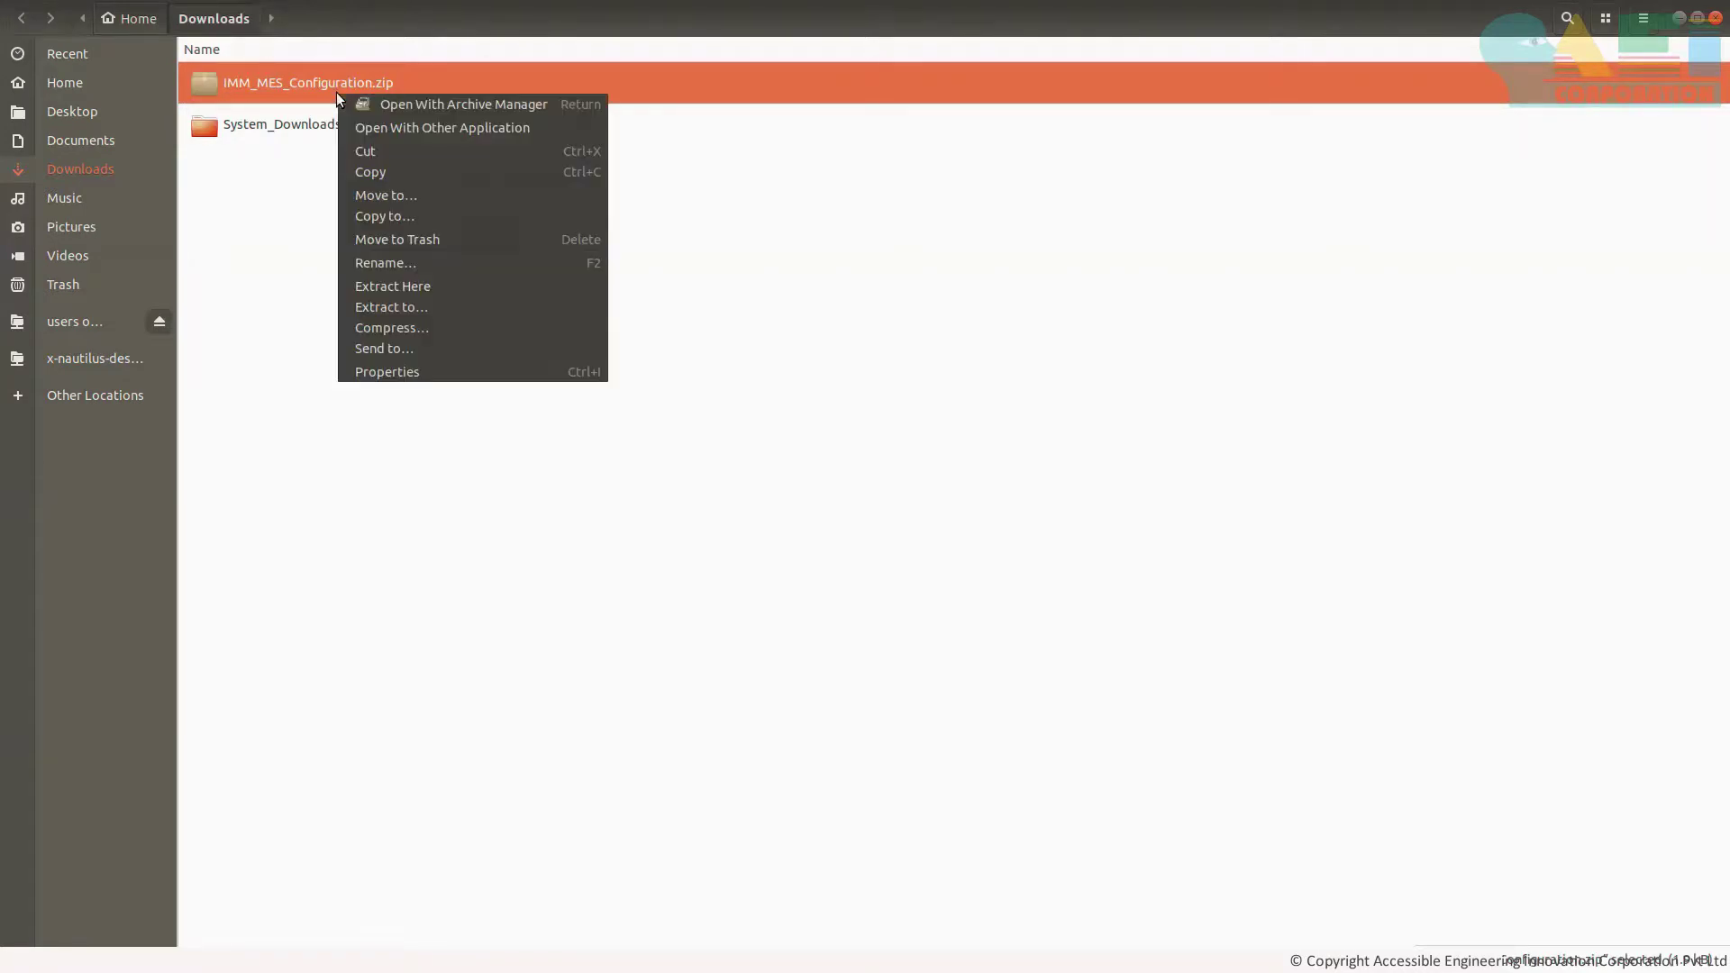
click(393, 286)
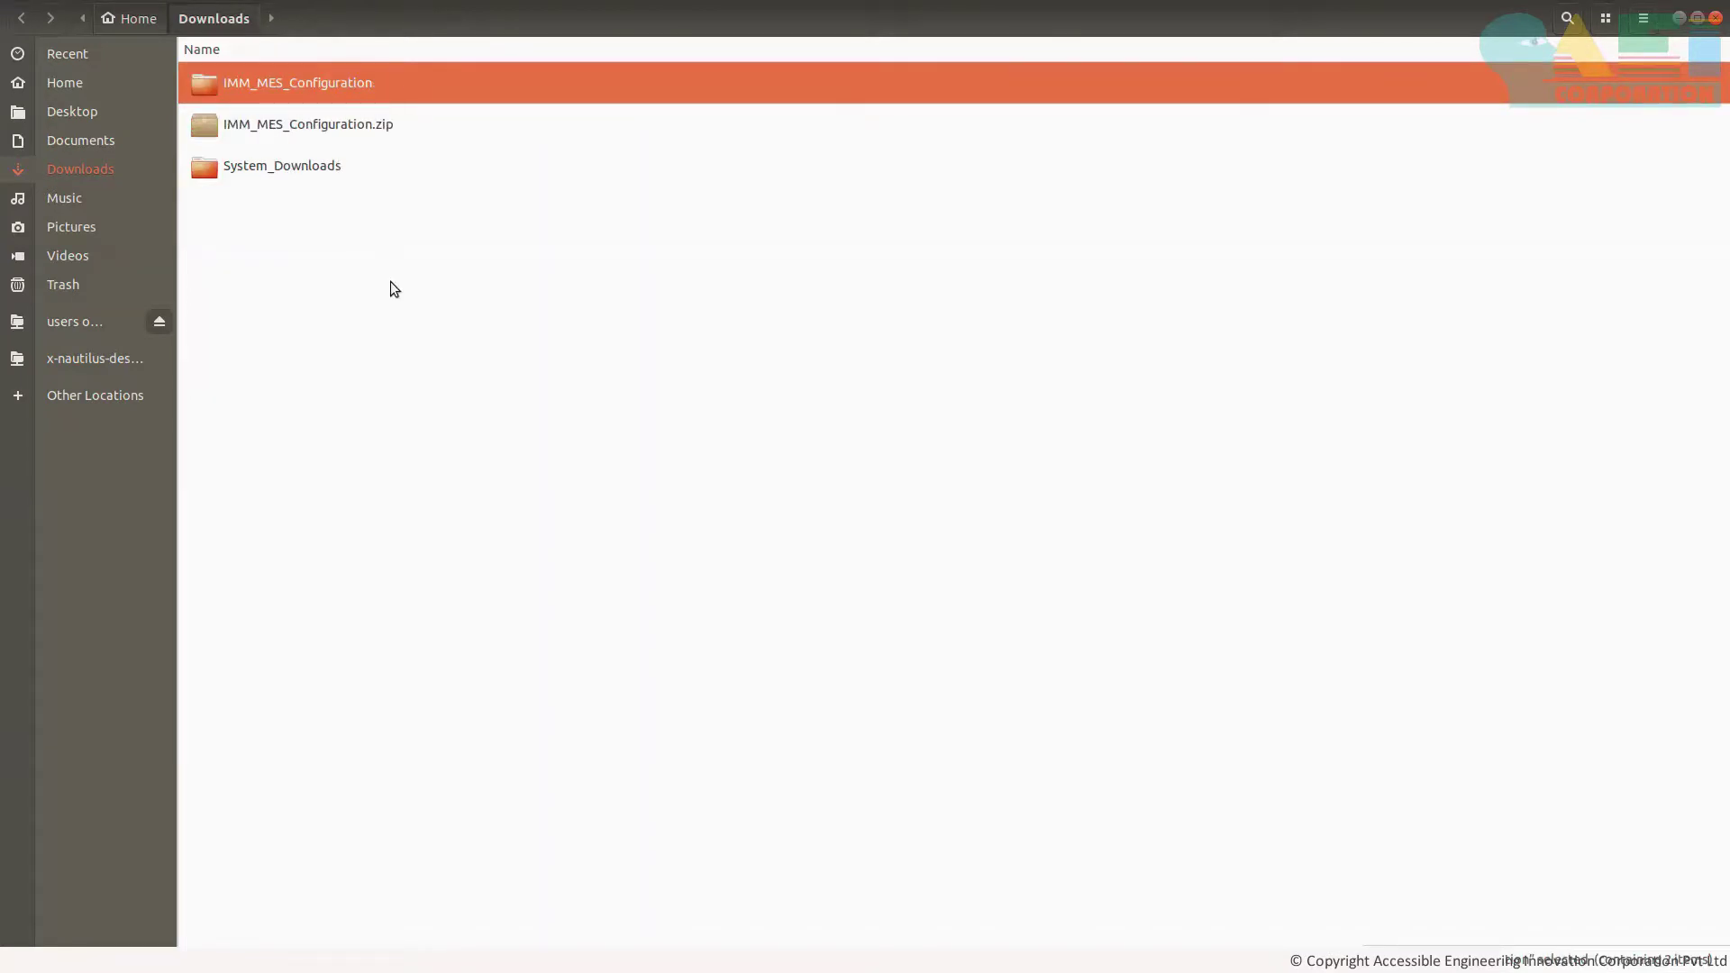
double_click(380, 101)
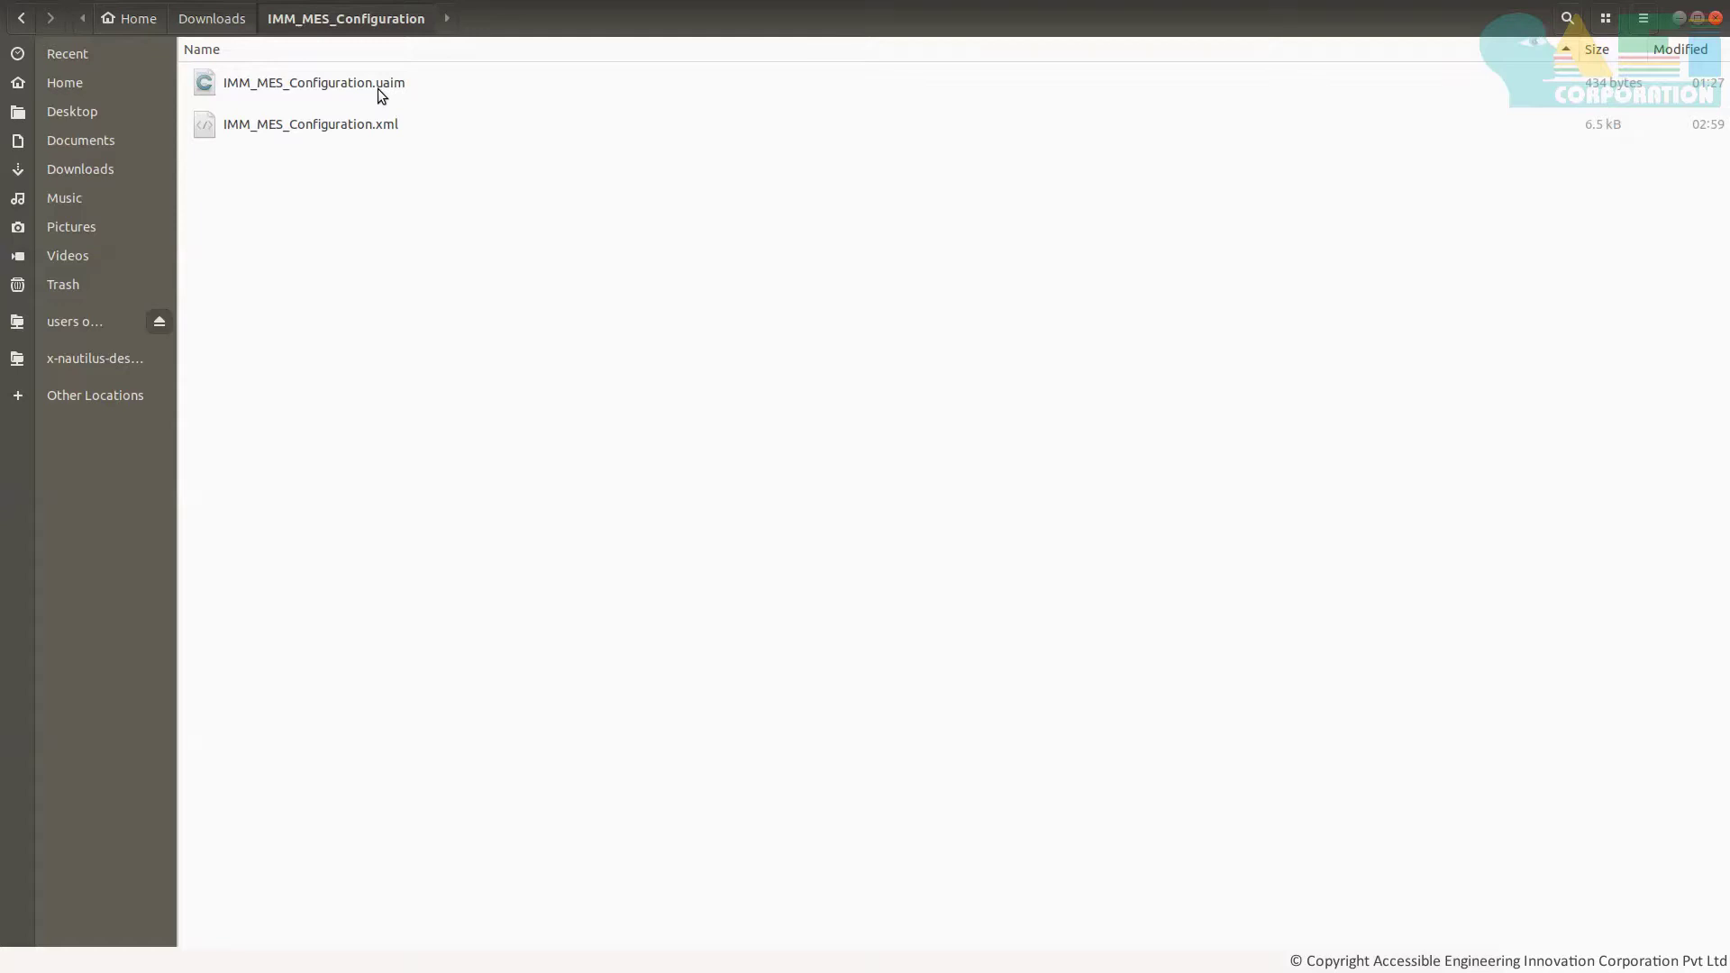
Open IMM_MES_Configuration.xml in the text editor and examine the IMM_MES_MouldType object and its variable definitions.
click(379, 90)
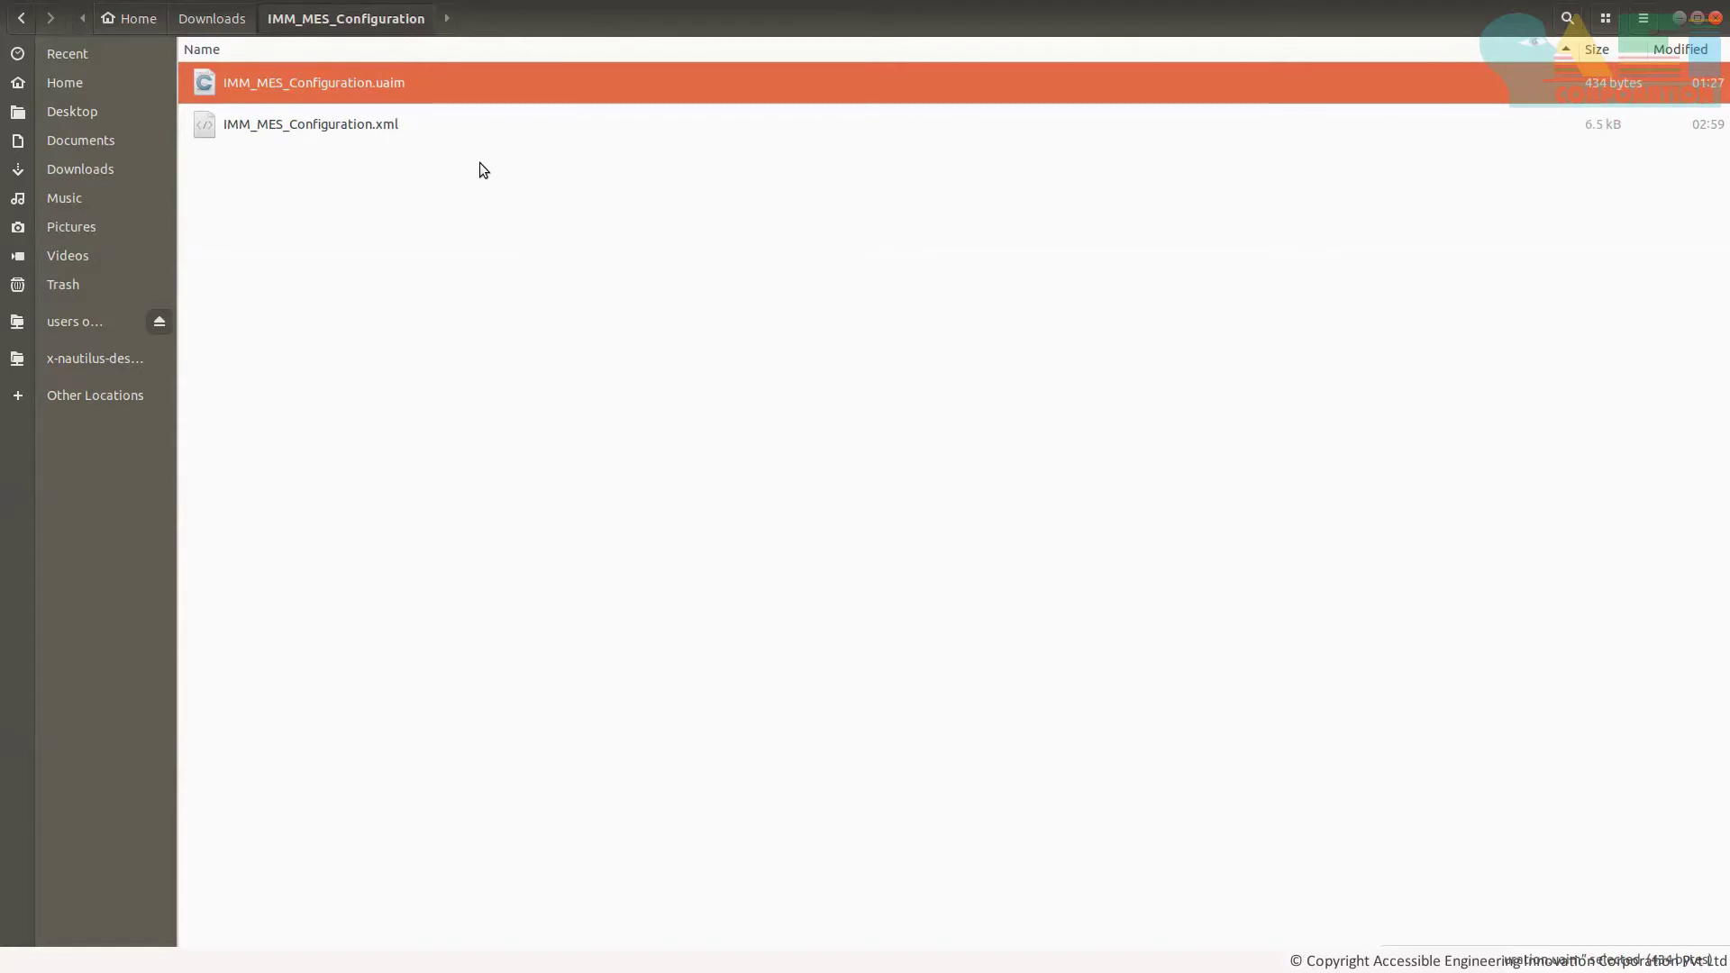
double_click(312, 137)
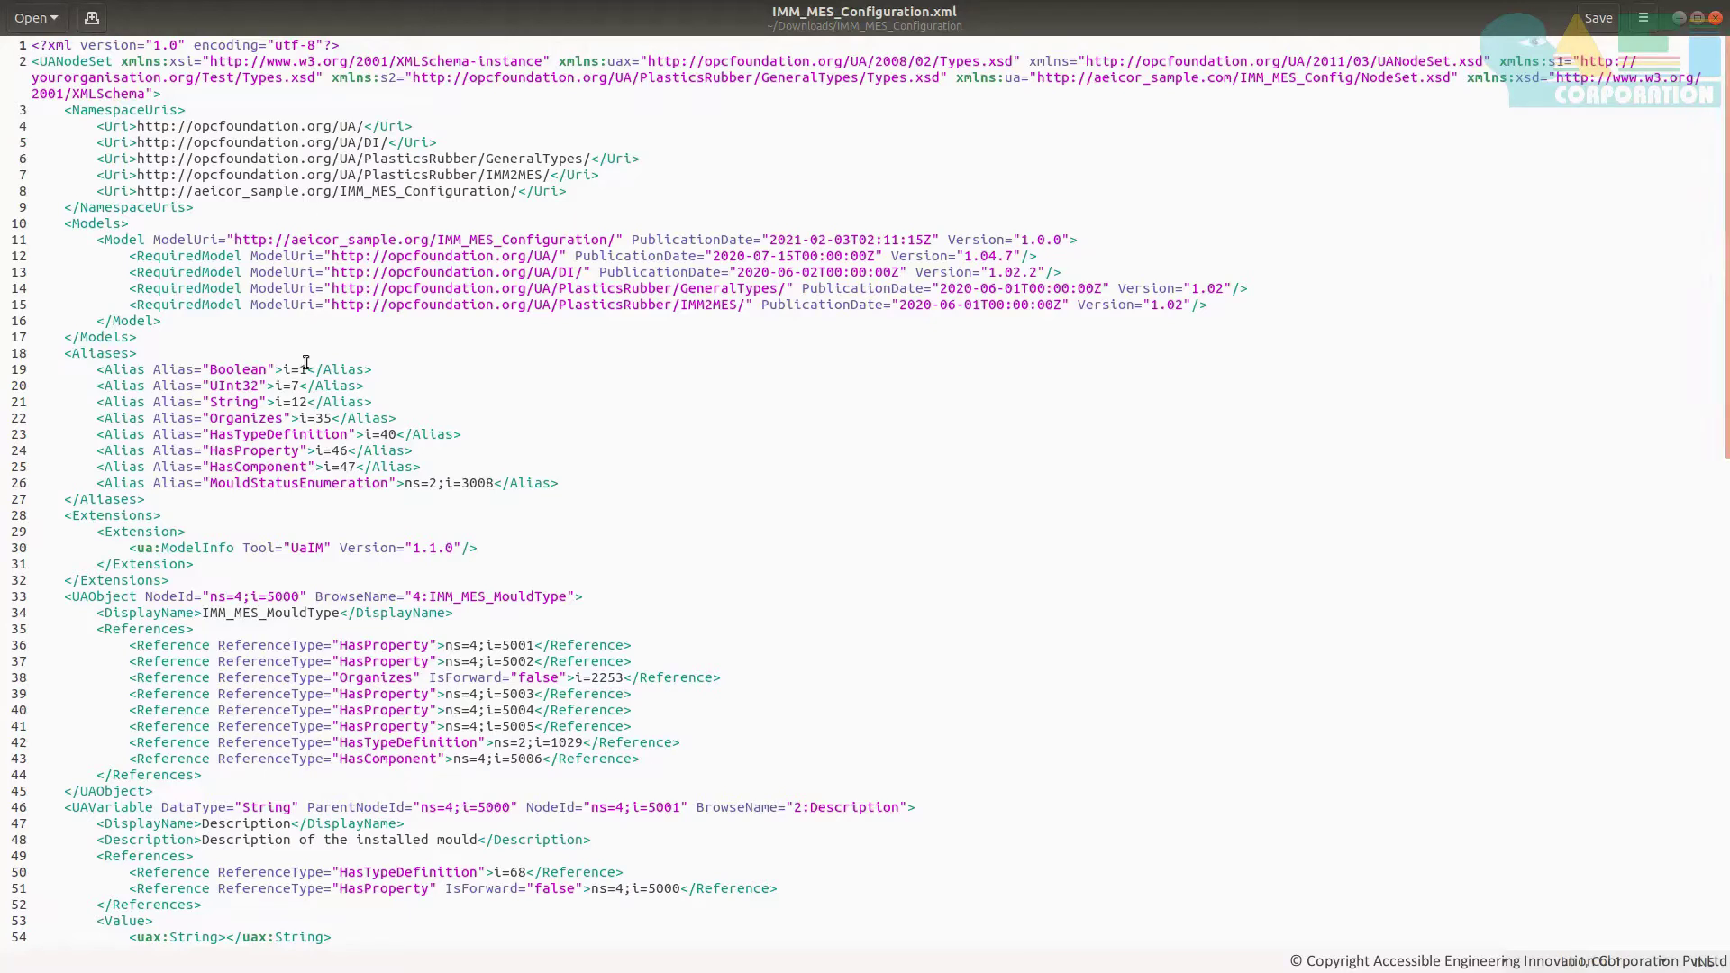
scroll(253, 473, down, 3)
drag(67, 415, 267, 691)
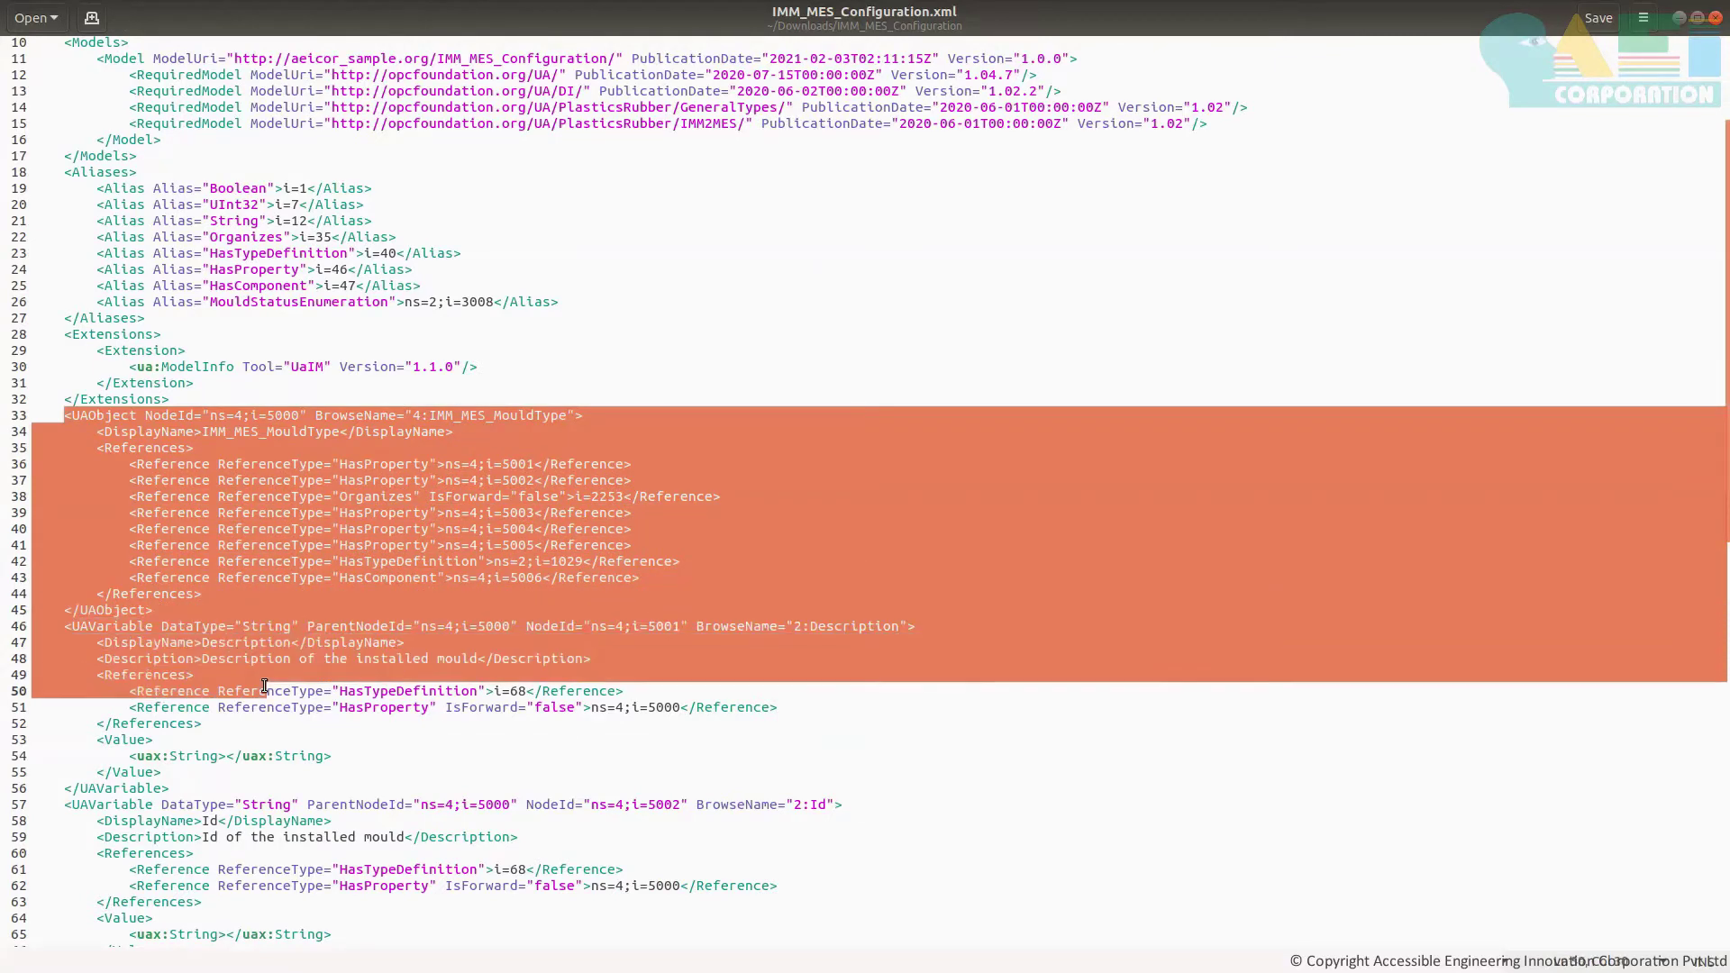
click(266, 691)
scroll(236, 637, down, 5)
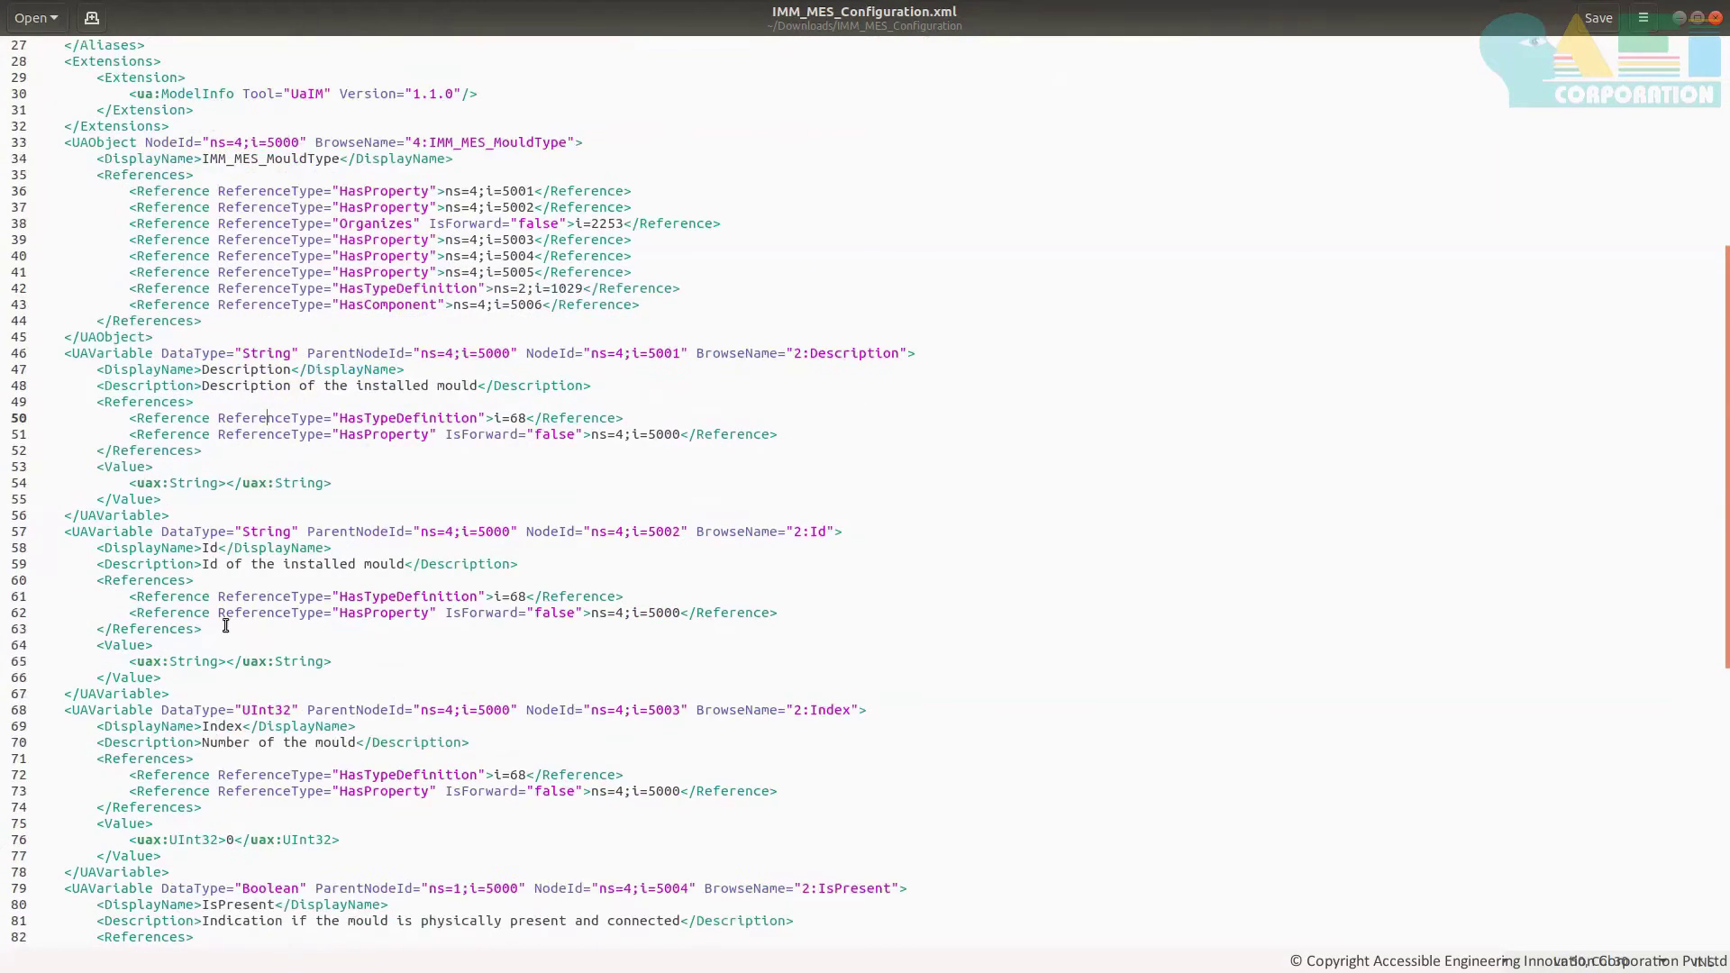